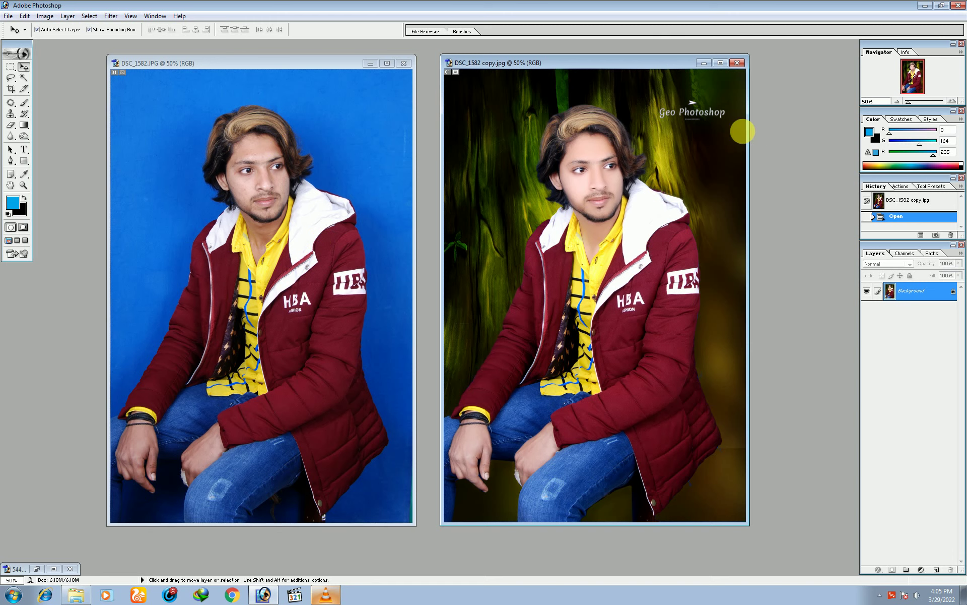
Step: Close DSC_1582 copy.jpg, centre the DSC_1582.JPG portrait window, and restore the 5444.jpg logo image
click(738, 63)
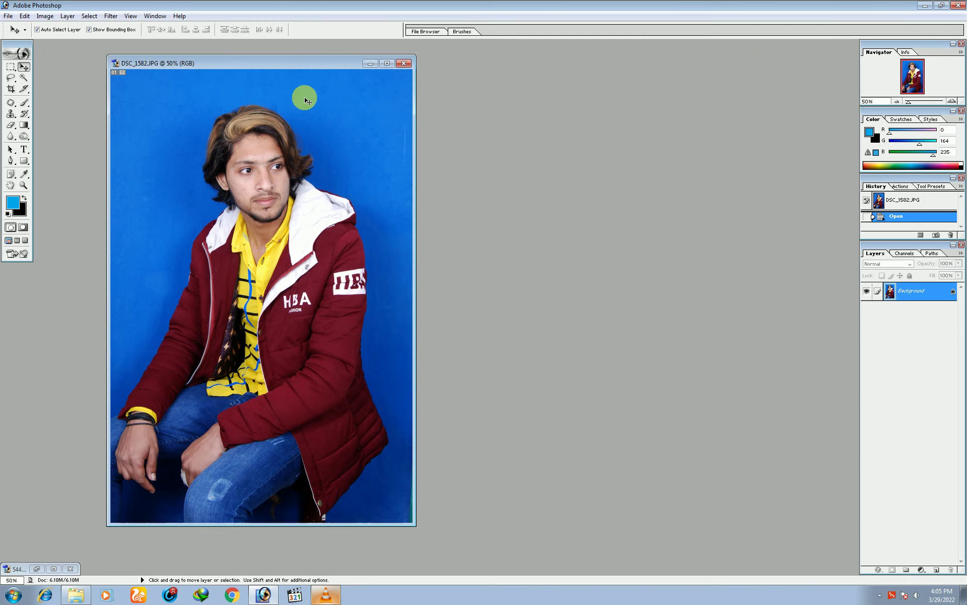
drag(298, 64, 461, 62)
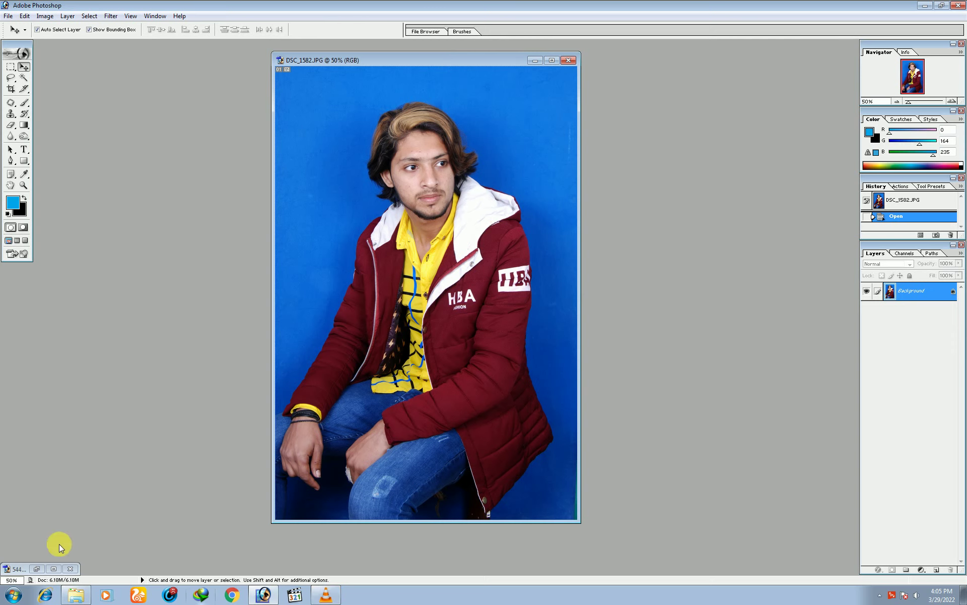
click(36, 568)
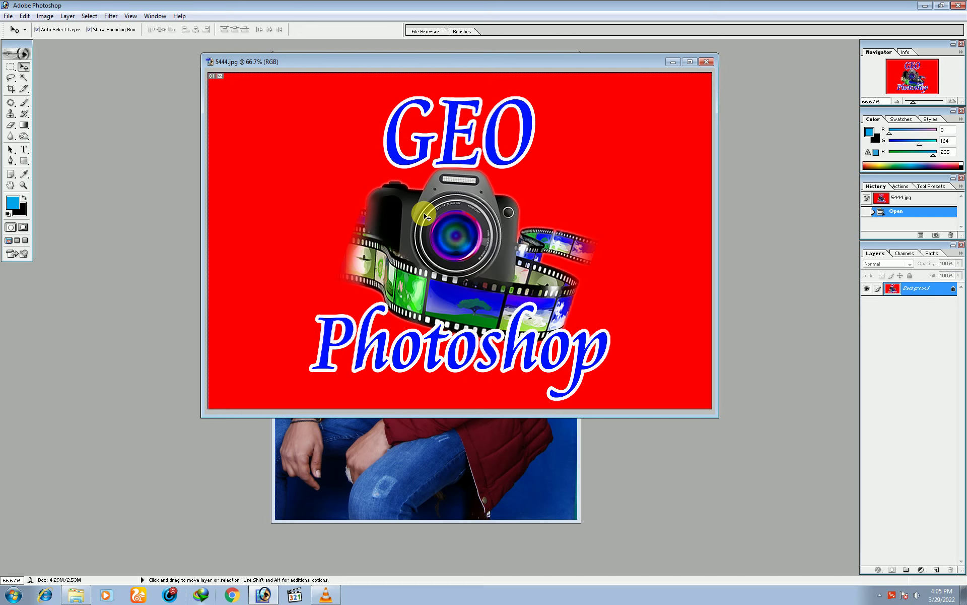
Step: Minimize the logo image and maximize the portrait, zoomed to 200% on the face
click(675, 61)
click(557, 60)
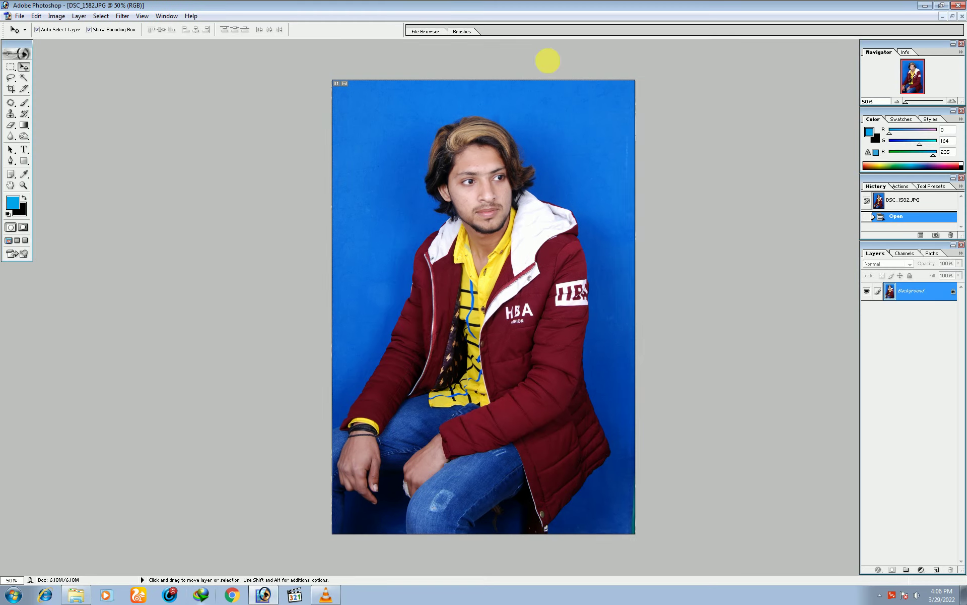
key(ctrl+plus)
key(ctrl+plus)
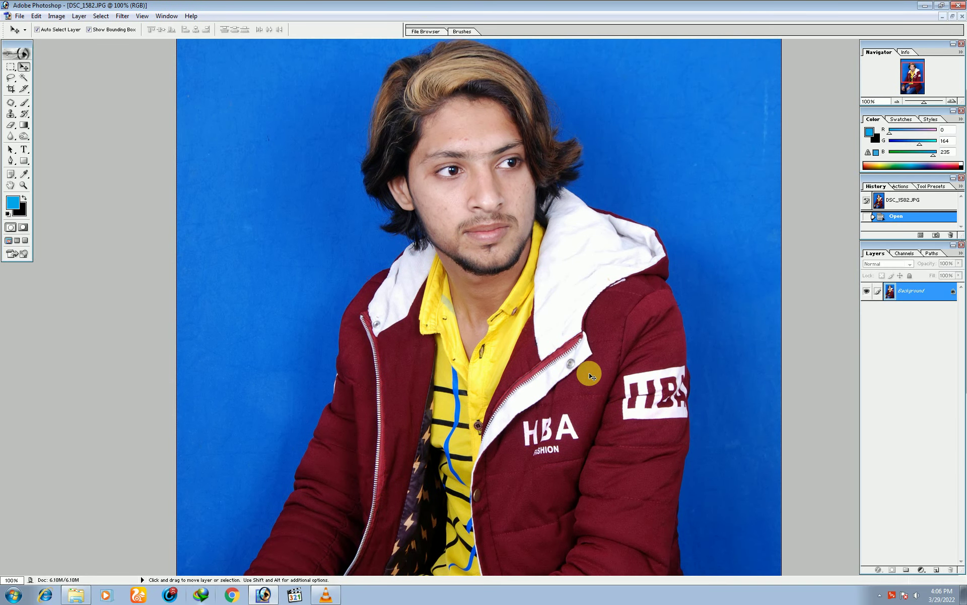
key(ctrl+plus)
key(ctrl+minus)
key(ctrl+minus)
key(ctrl+plus)
key(ctrl+plus)
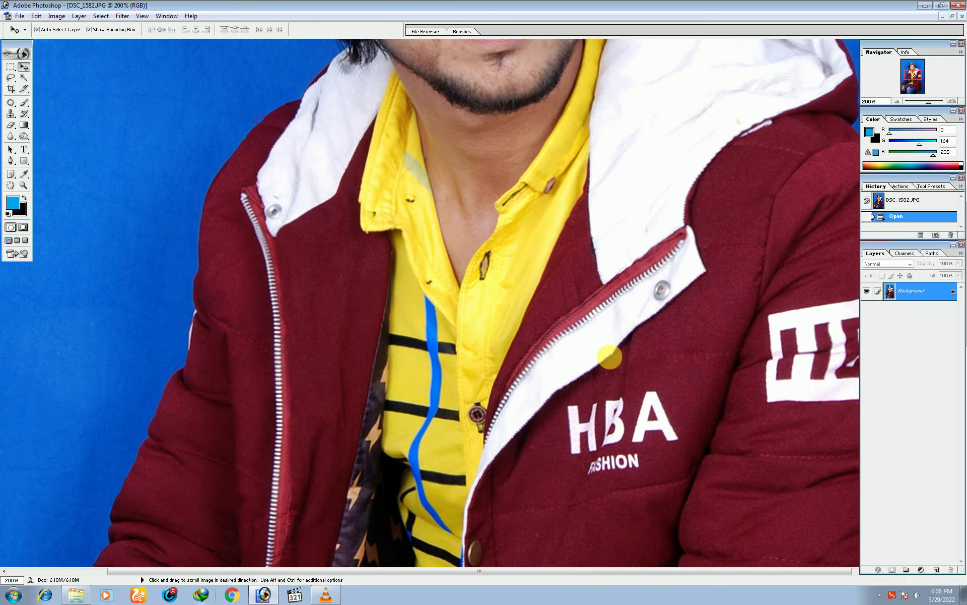
mouse_move(605, 357)
mouse_down()
mouse_move(479, 447)
mouse_move(547, 433)
mouse_up()
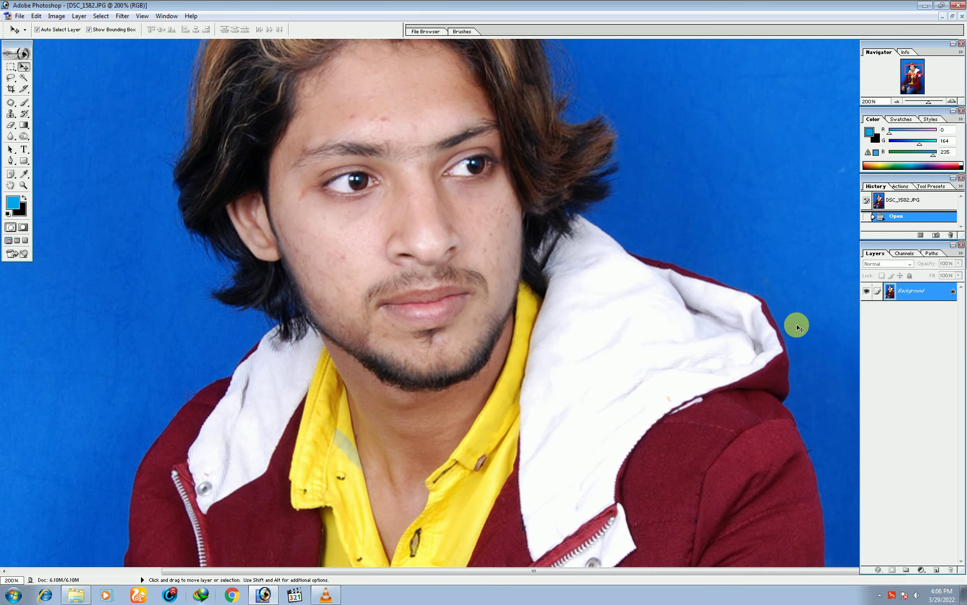
Step: Duplicate the Background layer as Background copy
right_click(917, 293)
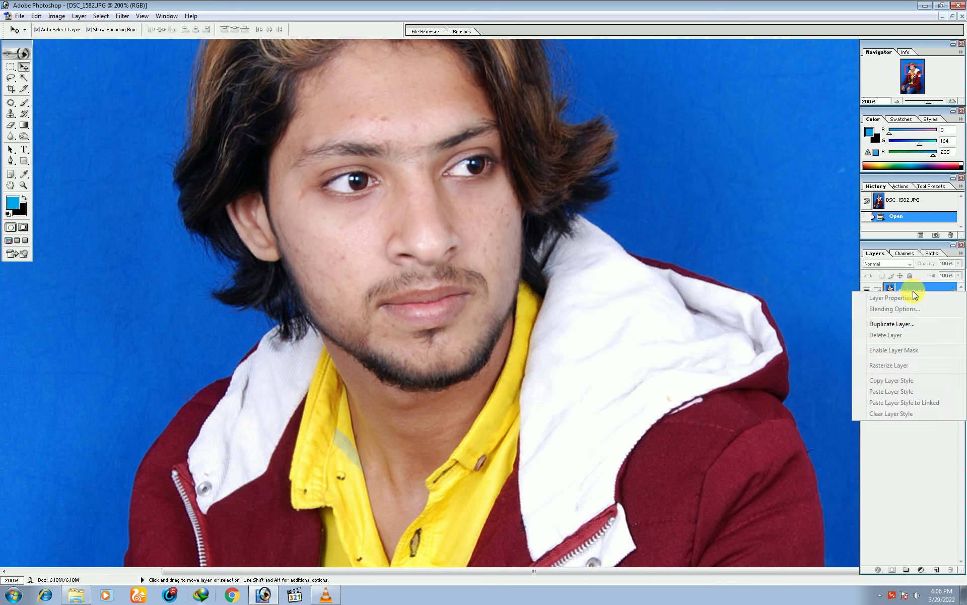
click(893, 324)
click(736, 272)
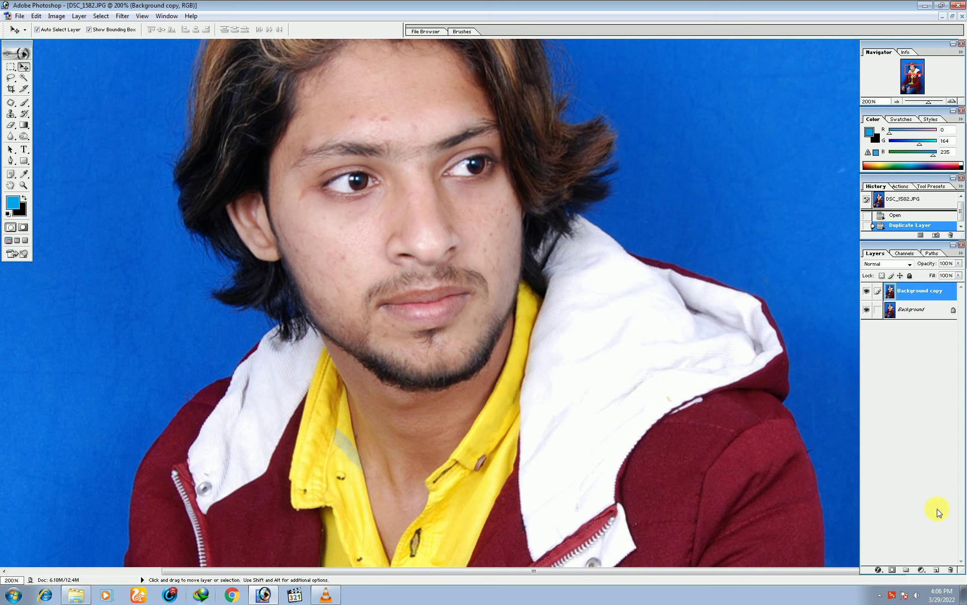
Step: Add a Curves 1 adjustment layer with its midpoint nudged slightly up to brighten midtones
click(921, 569)
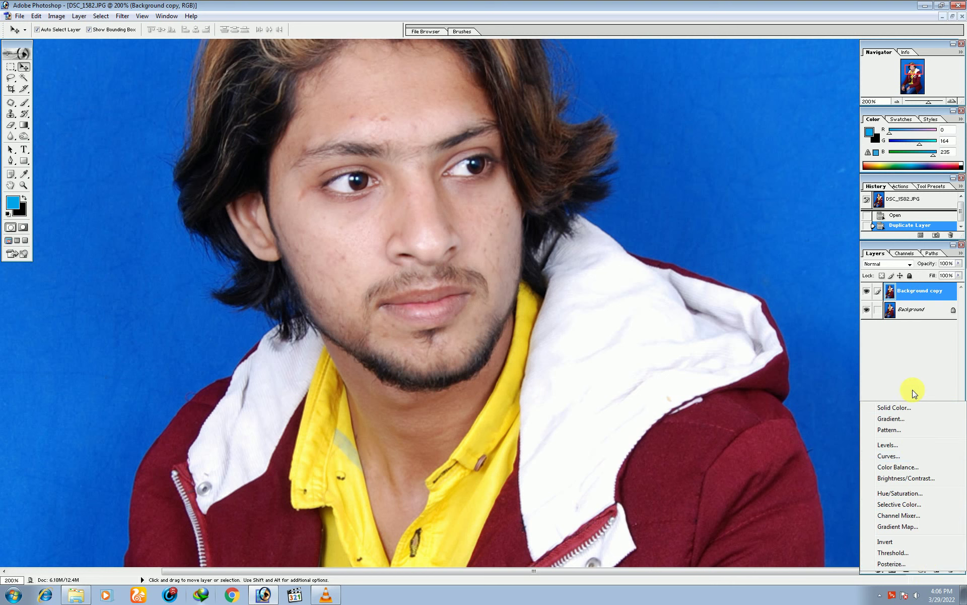
click(907, 456)
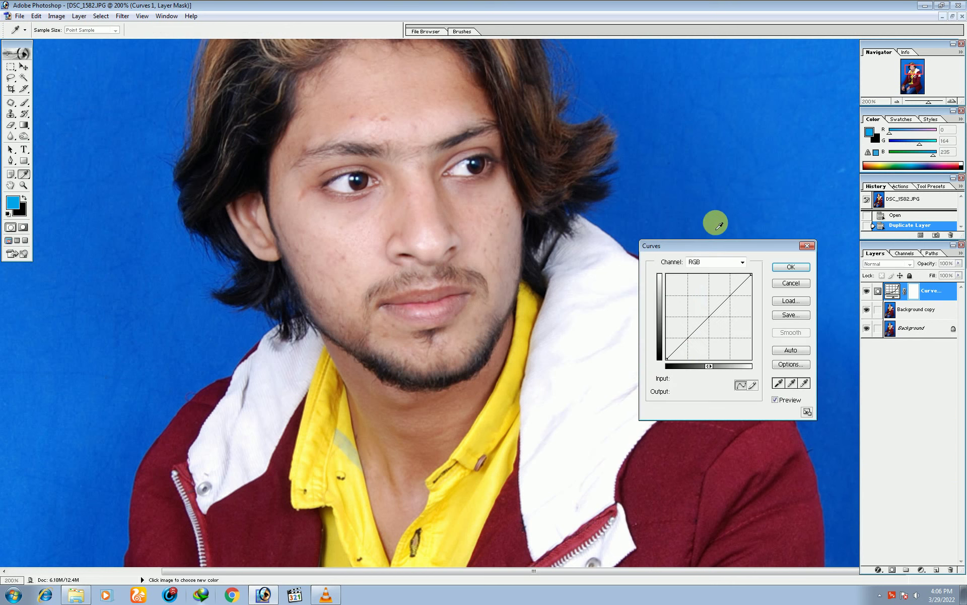
drag(726, 245, 744, 223)
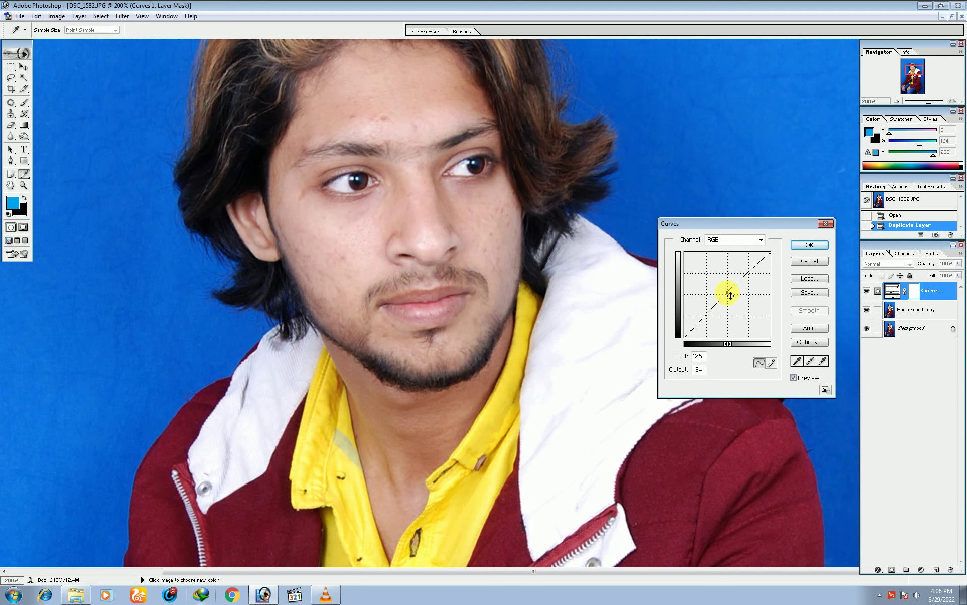
drag(726, 296, 726, 293)
key(Right)
key(Right)
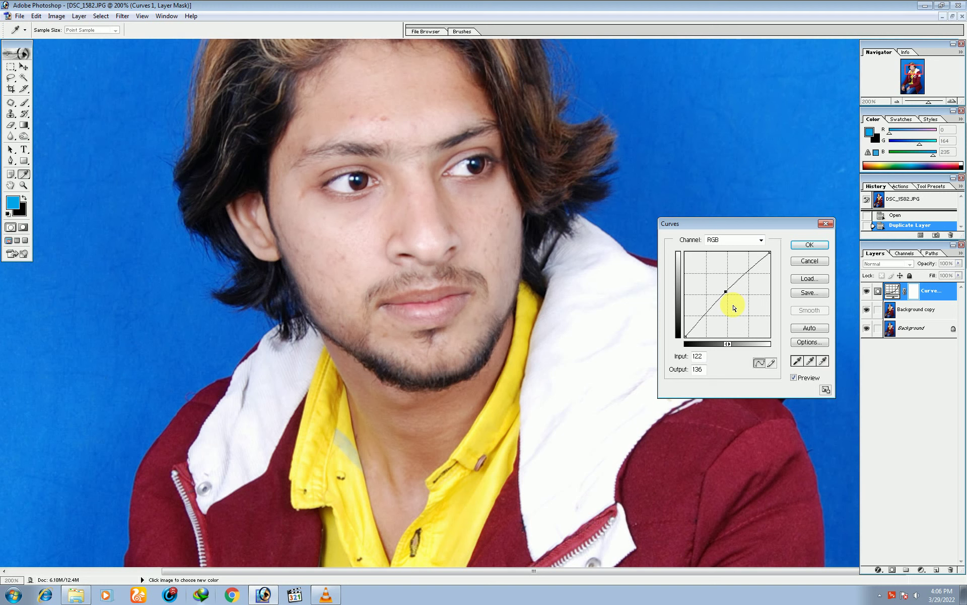
key(Up)
key(Up)
key(Down)
key(Down)
click(809, 246)
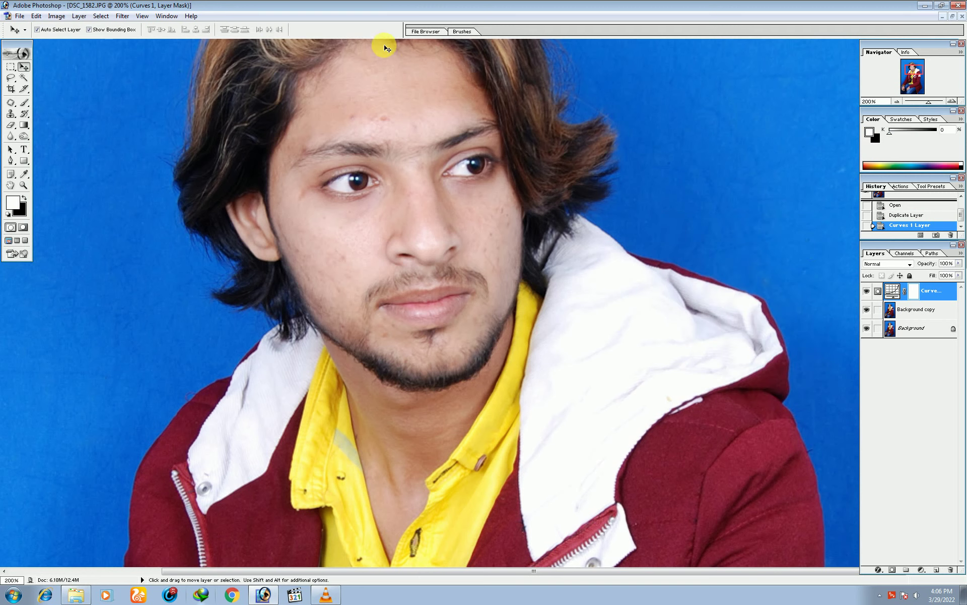
Step: Toggle Curves 1 off and on to compare, then zoom to 400% on the forehead, eyes and nose
key(ctrl+0)
key(ctrl+plus)
key(ctrl+plus)
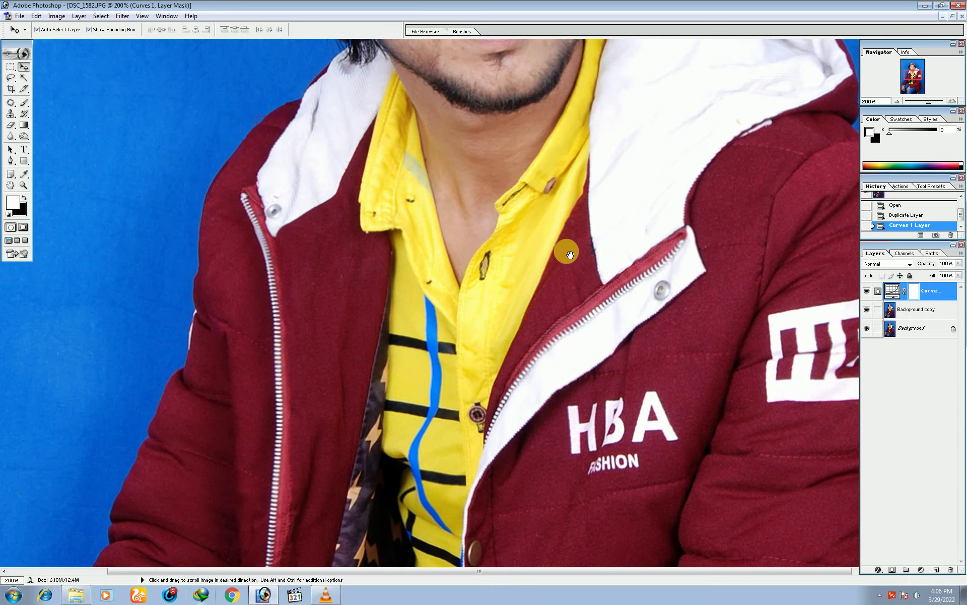
drag(562, 55, 555, 271)
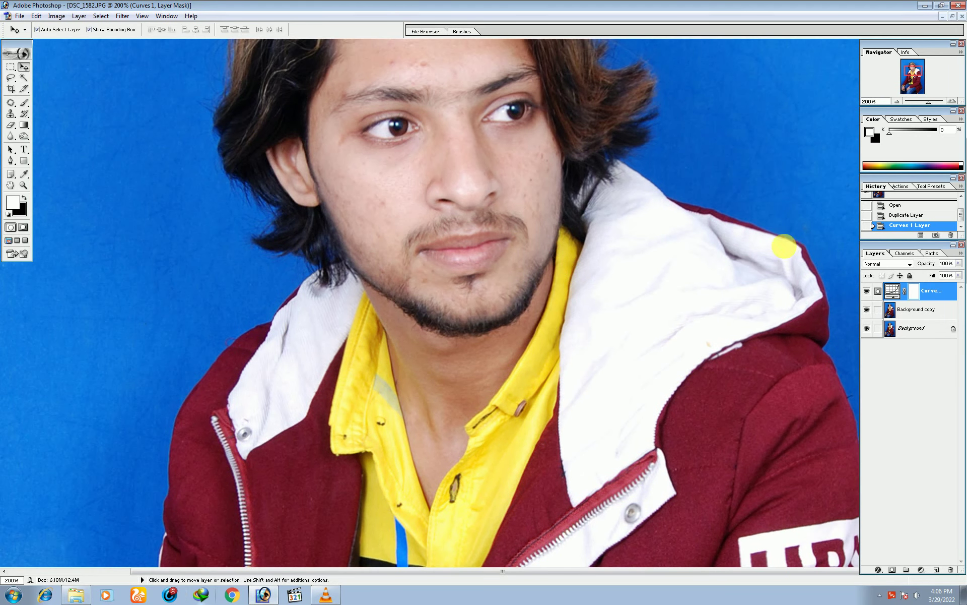
click(867, 292)
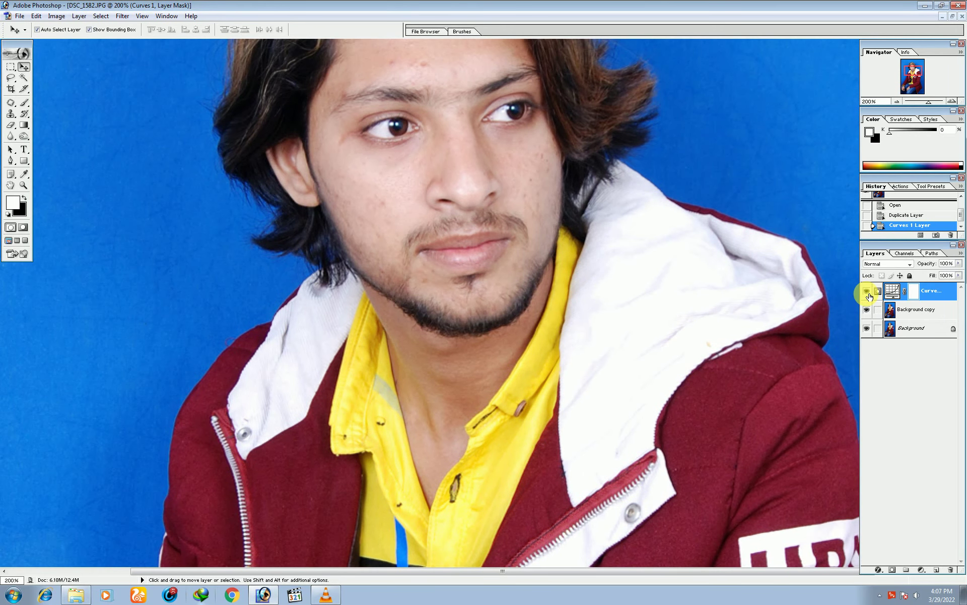
click(867, 292)
key(ctrl+0)
key(ctrl+plus)
key(ctrl+plus)
key(ctrl+plus)
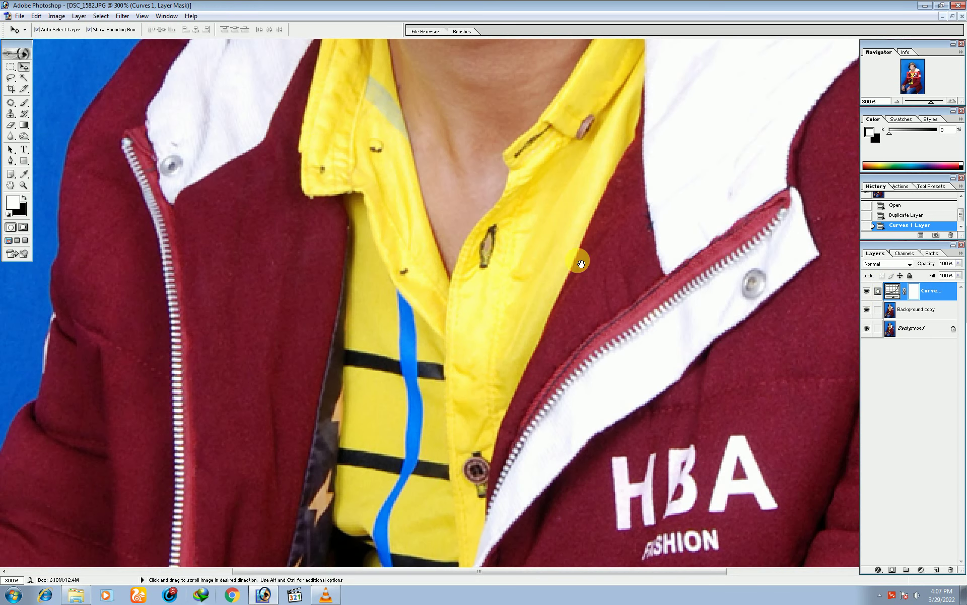
mouse_move(559, 75)
mouse_down()
mouse_move(547, 336)
mouse_move(518, 438)
mouse_up()
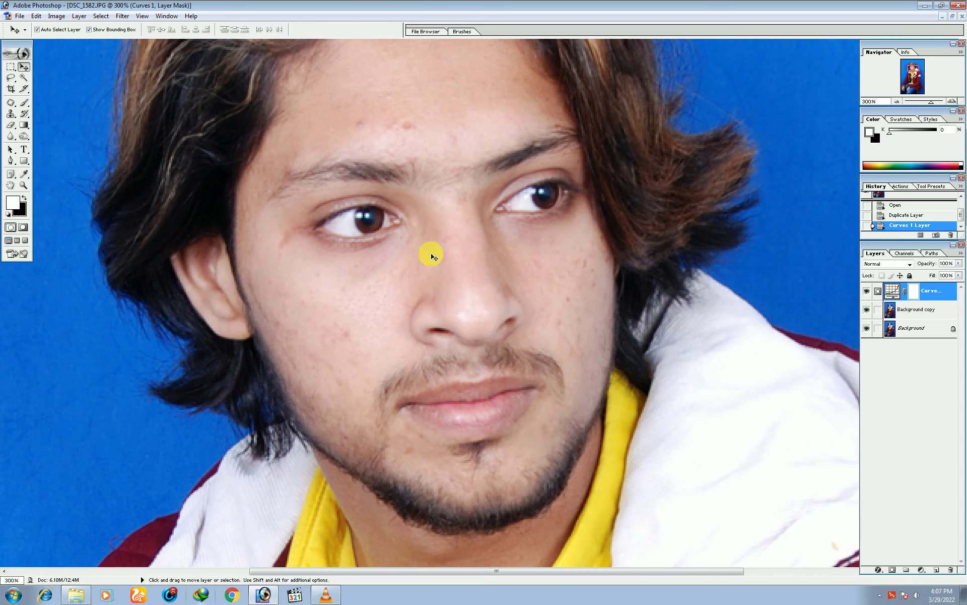
key(ctrl+plus)
scroll(535, 423, up, 3)
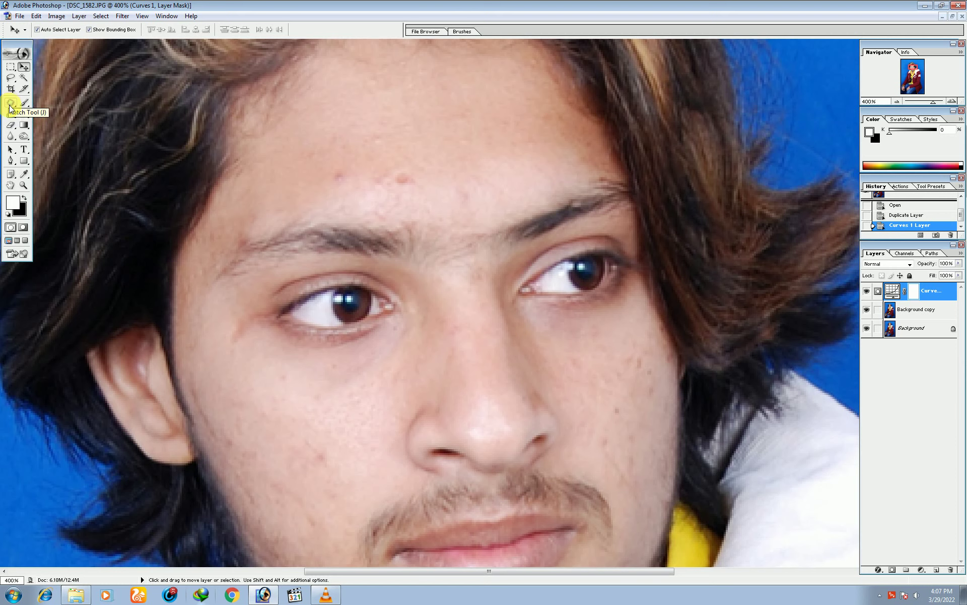
Step: With the Patch tool on Background copy, patch the forehead blemishes and deselect
click(10, 104)
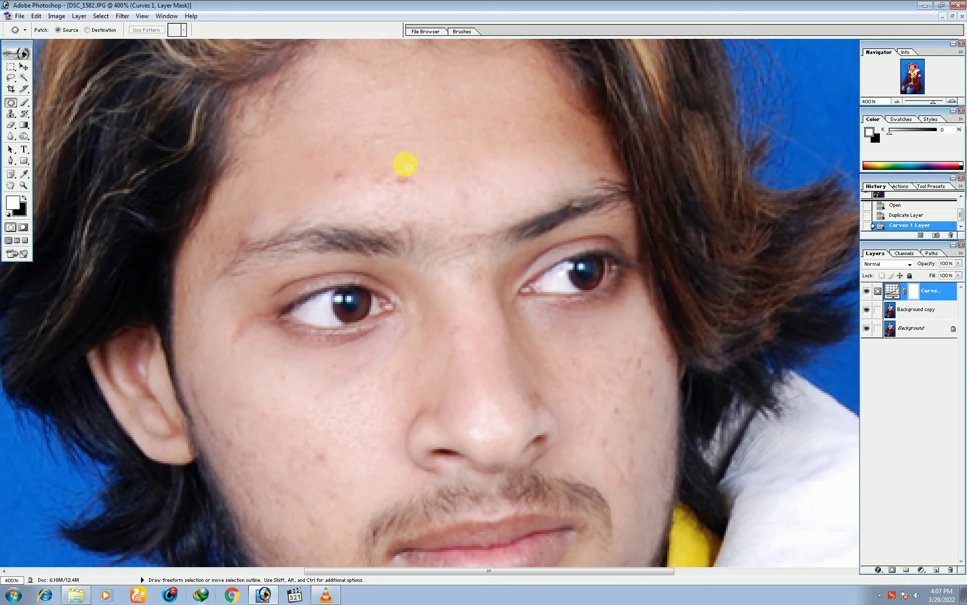
mouse_move(409, 166)
mouse_down()
mouse_move(400, 171)
mouse_move(426, 152)
mouse_up()
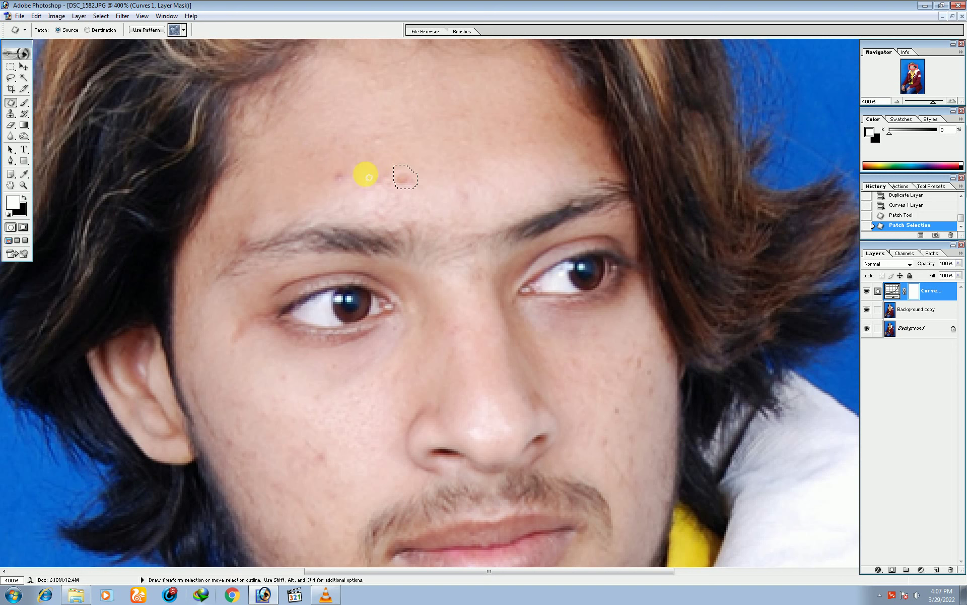
click(913, 310)
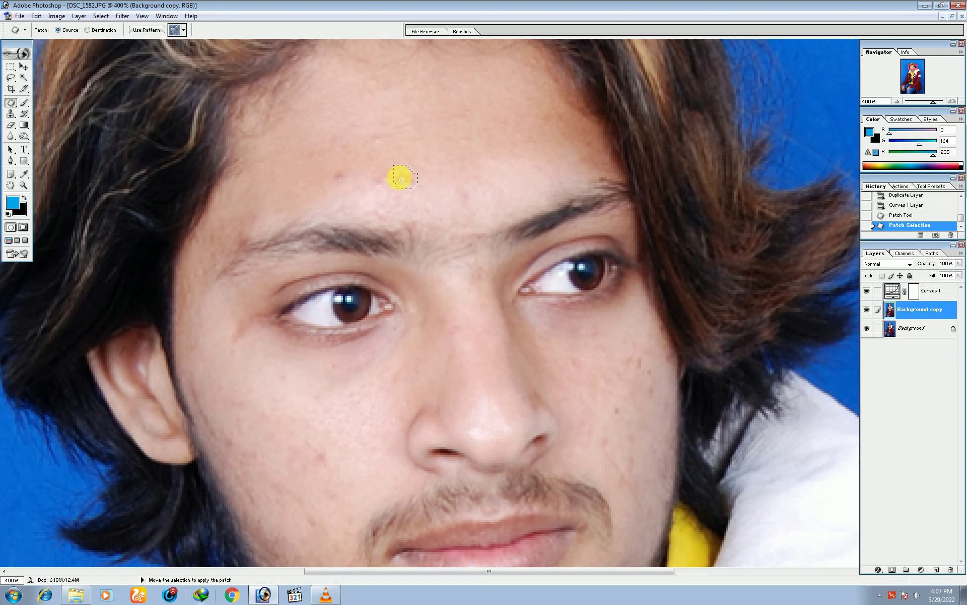
drag(403, 179, 418, 157)
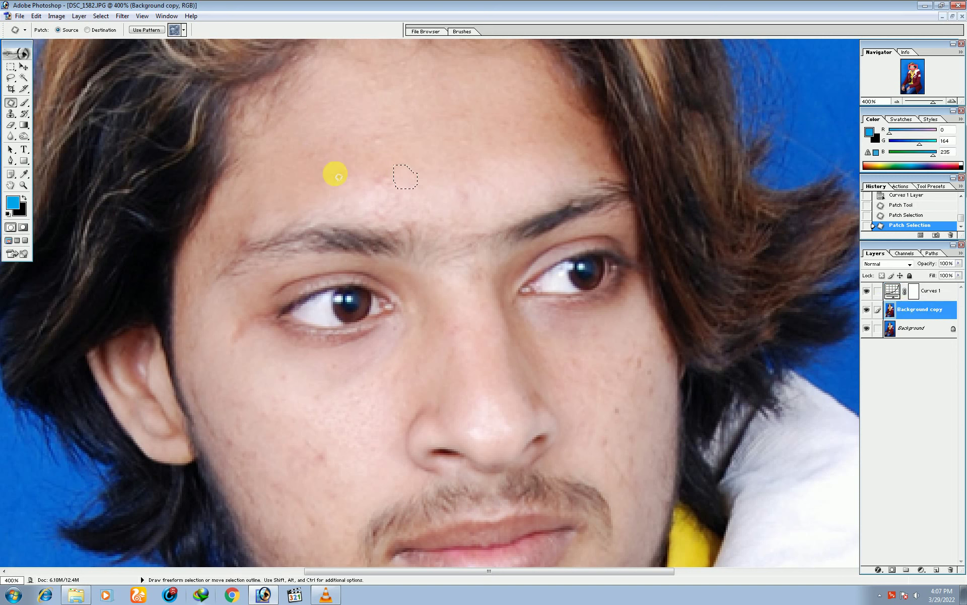
mouse_move(342, 165)
mouse_down()
mouse_move(337, 186)
mouse_move(344, 169)
mouse_move(485, 161)
mouse_up()
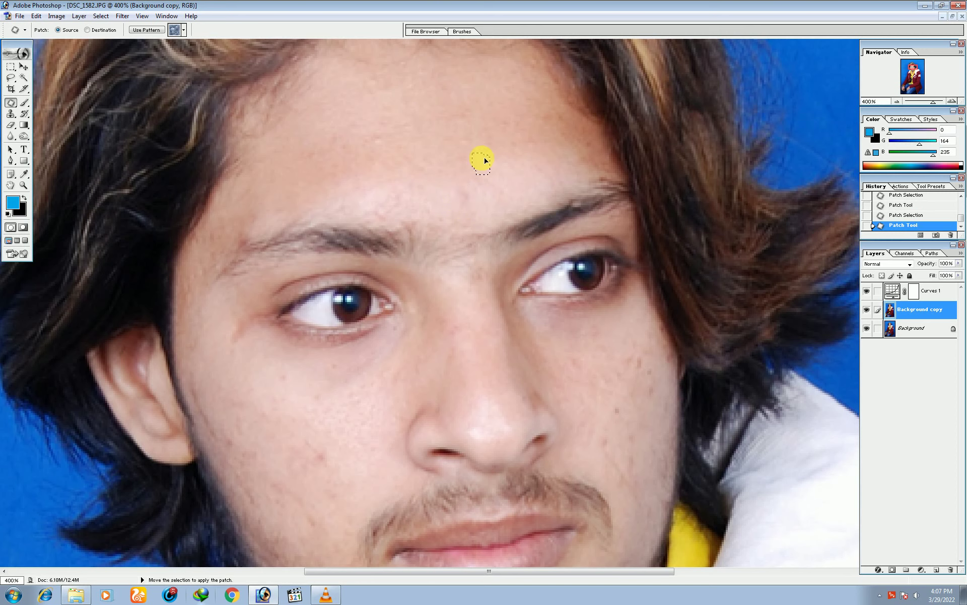
key(ctrl+d)
Step: Patch two cheek spots with nearby clean skin and clear the selection
scroll(491, 261, down, 5)
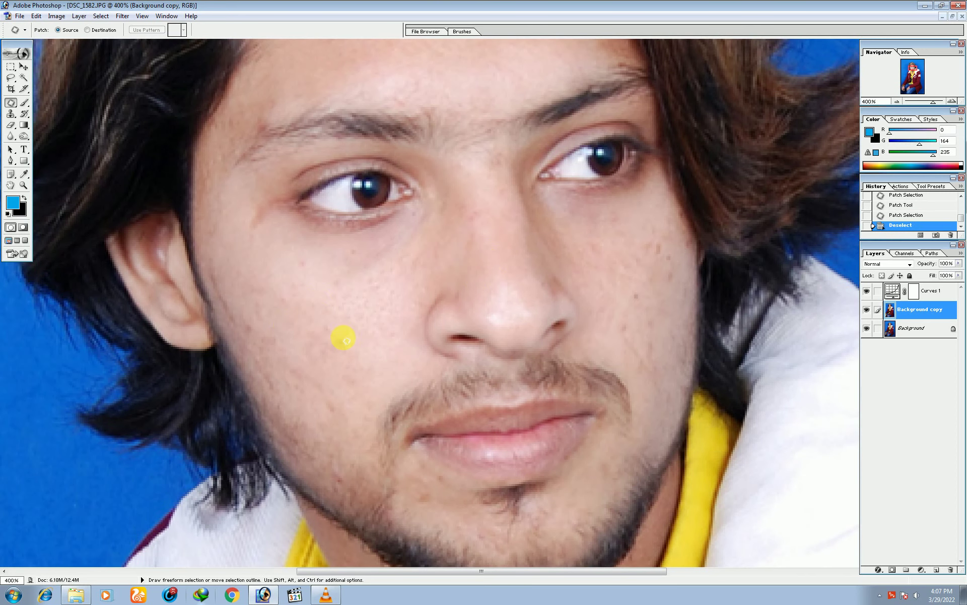
mouse_move(335, 327)
mouse_down()
mouse_move(341, 345)
mouse_move(246, 326)
mouse_up()
mouse_move(218, 271)
mouse_down()
mouse_move(245, 310)
mouse_move(218, 289)
mouse_move(252, 279)
mouse_move(247, 329)
mouse_move(233, 300)
mouse_move(298, 270)
mouse_up()
key(ctrl+d)
key(ctrl+d)
mouse_move(538, 329)
mouse_down()
mouse_move(518, 360)
mouse_move(468, 393)
mouse_up()
mouse_move(574, 313)
mouse_down()
mouse_move(613, 328)
mouse_move(599, 343)
mouse_move(588, 331)
mouse_move(558, 350)
mouse_up()
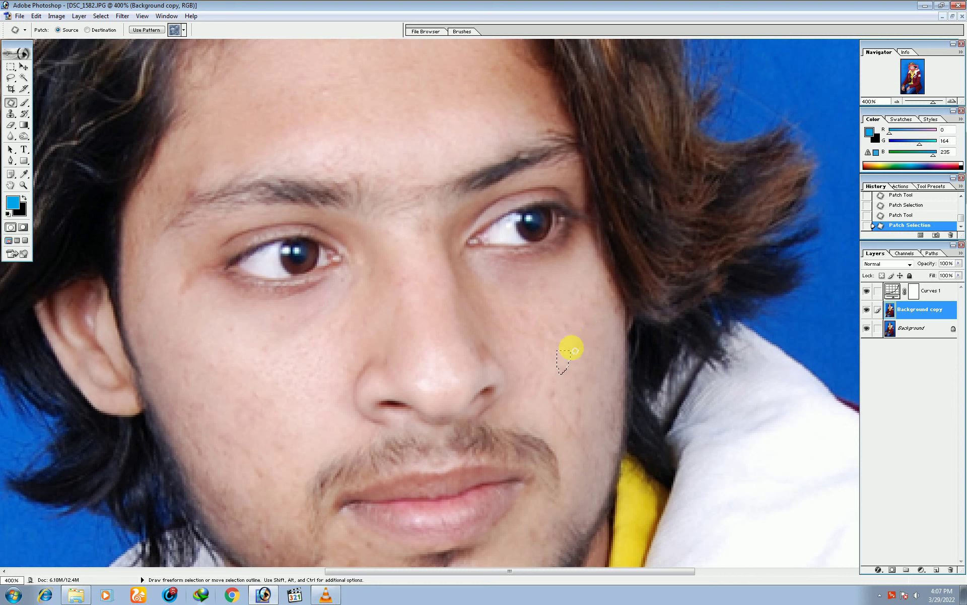
click(572, 304)
Step: Patch the spots on the nose bridge and near the left eye, then zoom out
scroll(573, 304, down, 1)
scroll(549, 317, left, 2)
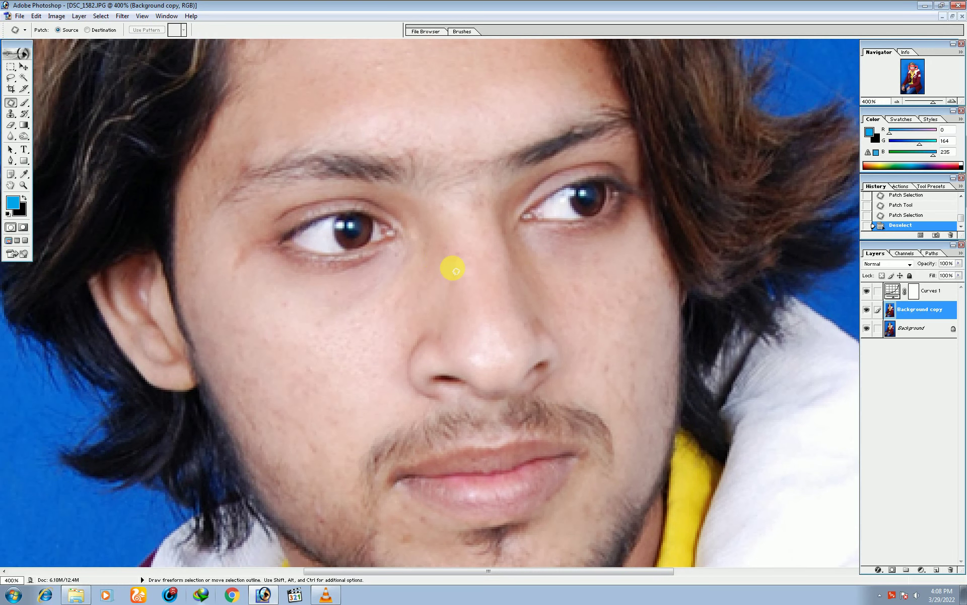
mouse_move(459, 244)
mouse_down()
mouse_move(457, 265)
mouse_move(455, 255)
mouse_up()
click(472, 272)
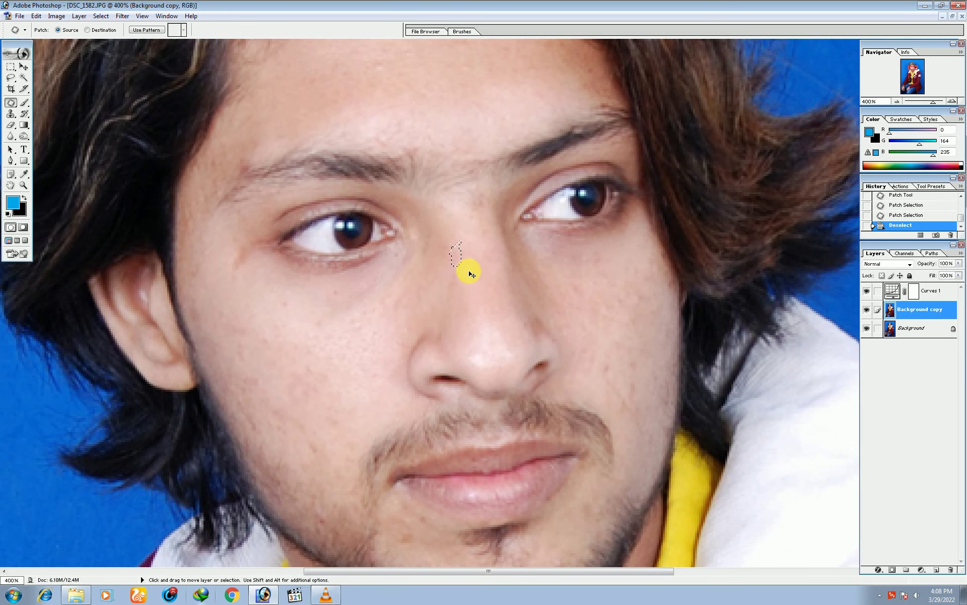
scroll(472, 272, down, 2)
scroll(510, 244, left, 1)
mouse_move(281, 187)
mouse_down()
mouse_move(269, 218)
mouse_move(280, 187)
mouse_up()
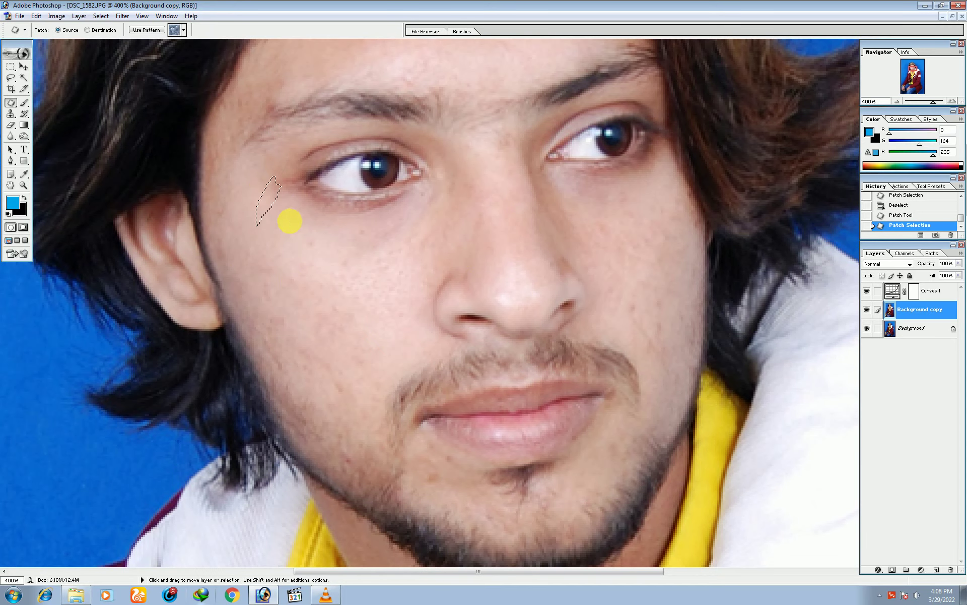
click(290, 221)
key(ctrl+minus)
key(ctrl+minus)
key(ctrl+minus)
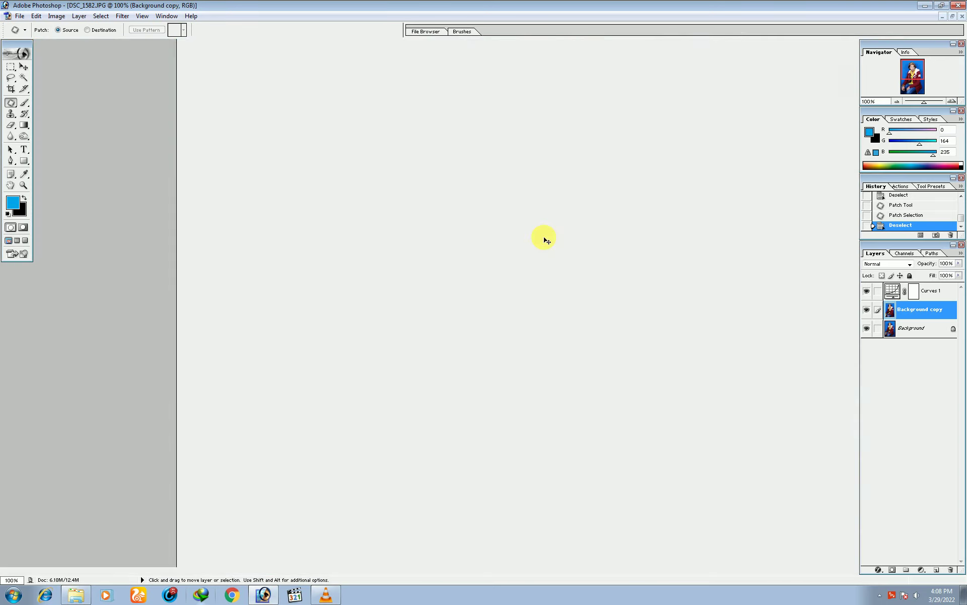
Step: Zoom in on the chin and patch the blemishes on and just above it
key(ctrl+plus)
key(ctrl+plus)
key(ctrl+plus)
key(ctrl+plus)
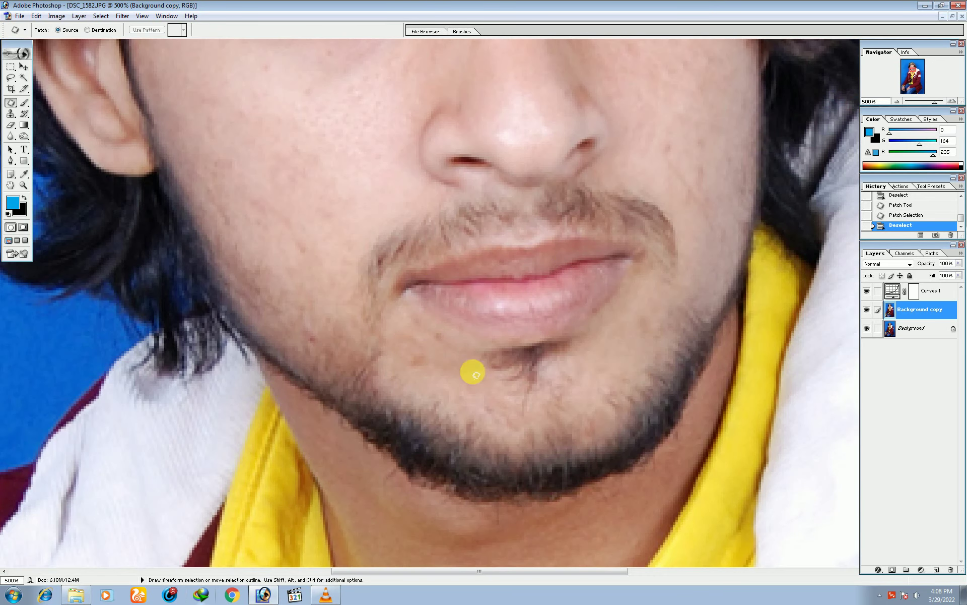
key(ctrl+plus)
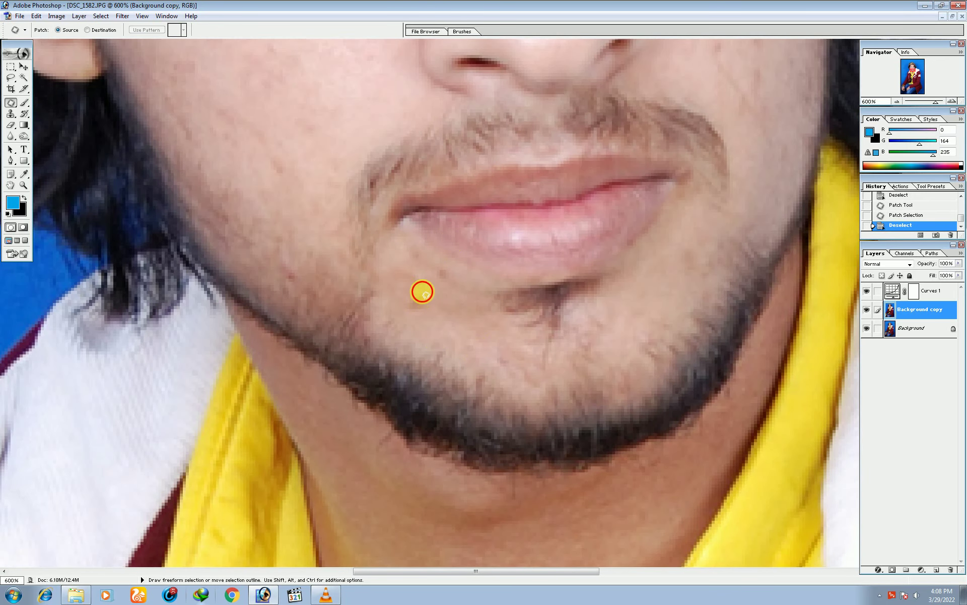
drag(422, 292, 417, 302)
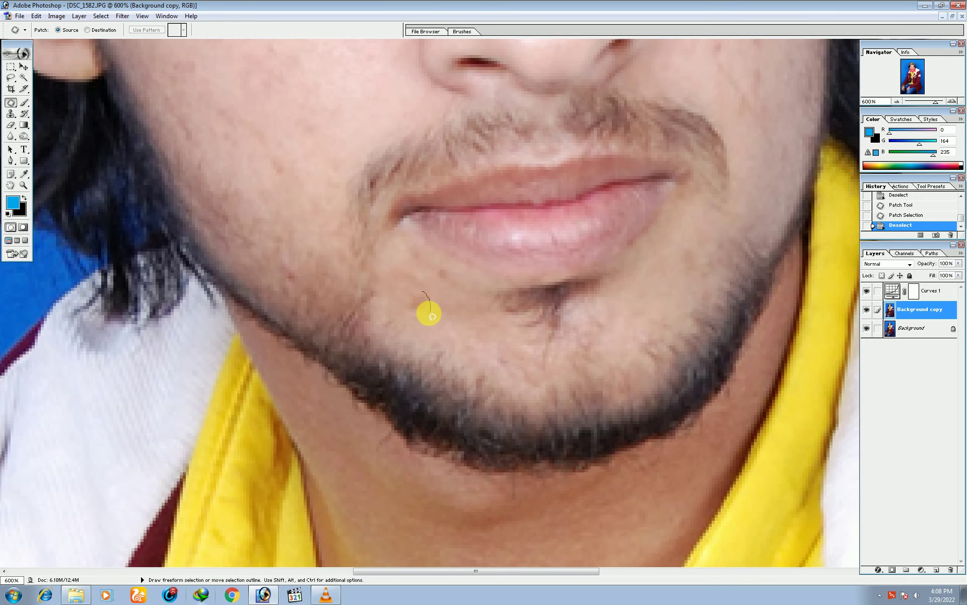
click(473, 335)
mouse_move(455, 288)
mouse_down()
mouse_move(434, 263)
mouse_move(421, 293)
mouse_up()
key(ctrl+minus)
key(ctrl+minus)
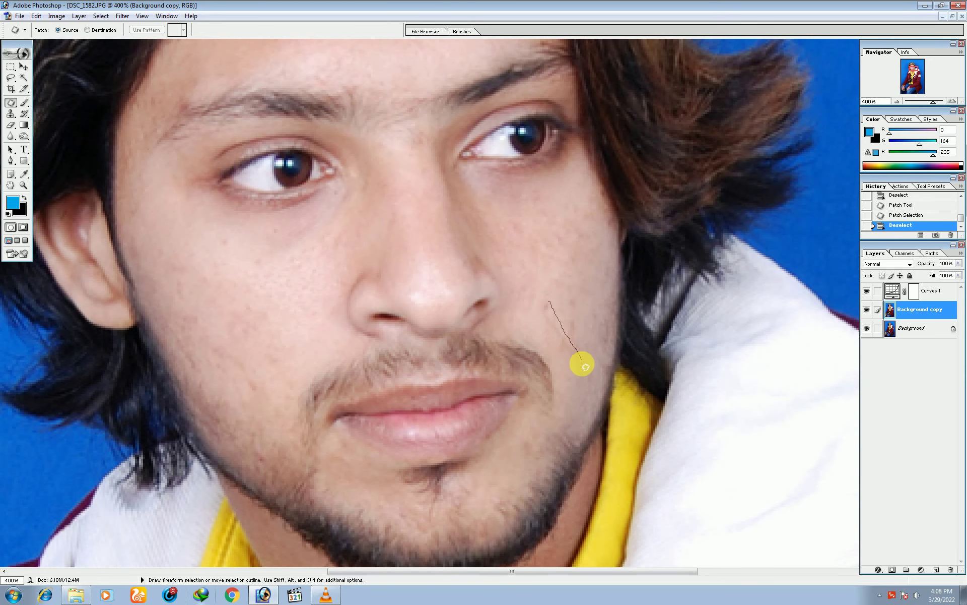
Step: Patch two skin spots on the cheek beside the nose
drag(549, 322, 536, 328)
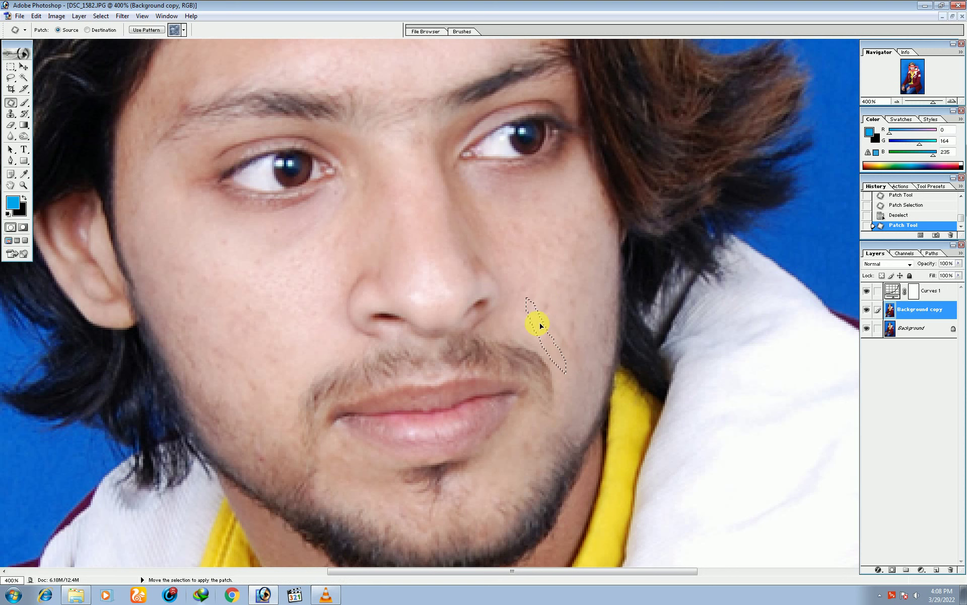
click(588, 318)
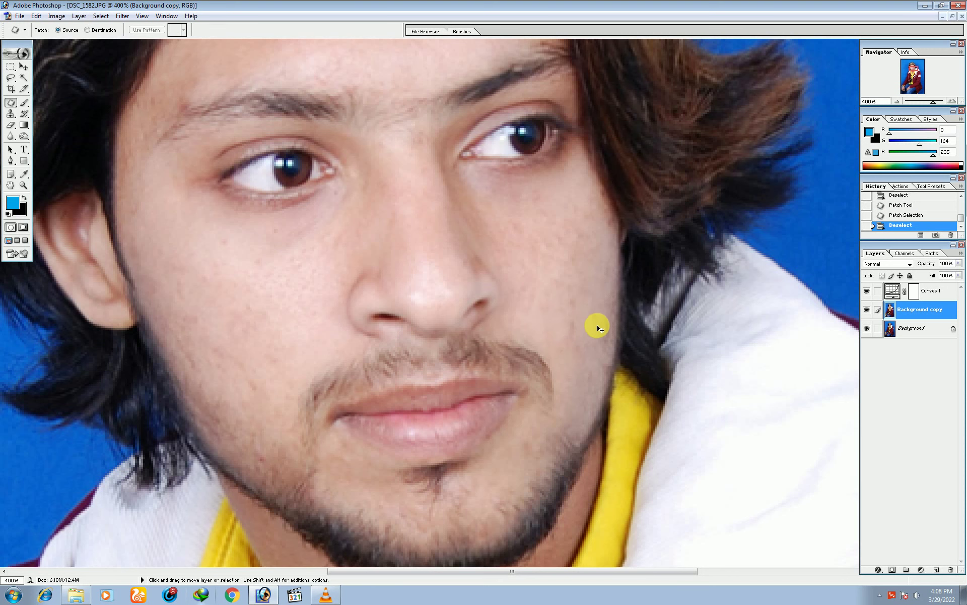
key(ctrl+plus)
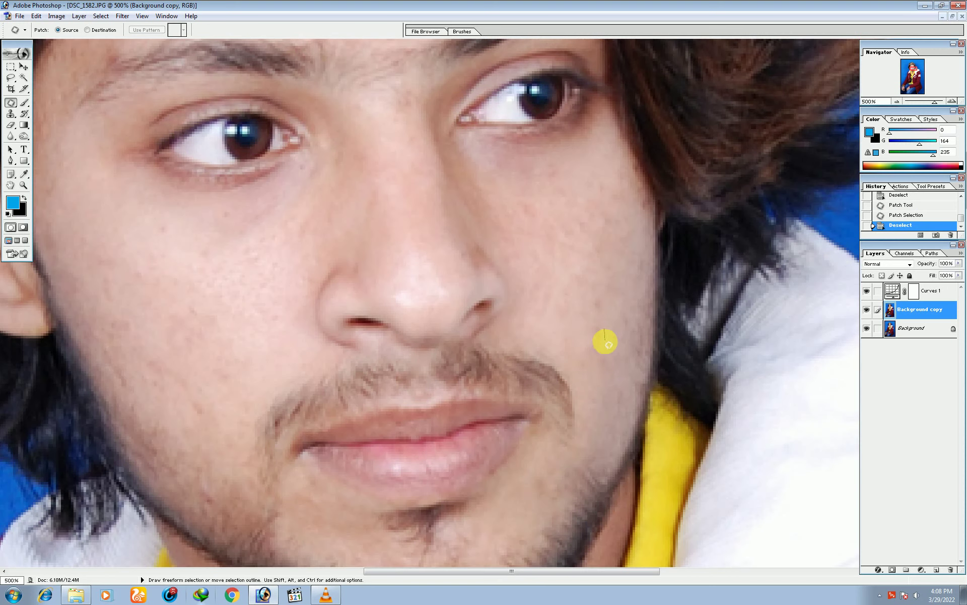
drag(607, 335, 602, 322)
drag(597, 333, 557, 343)
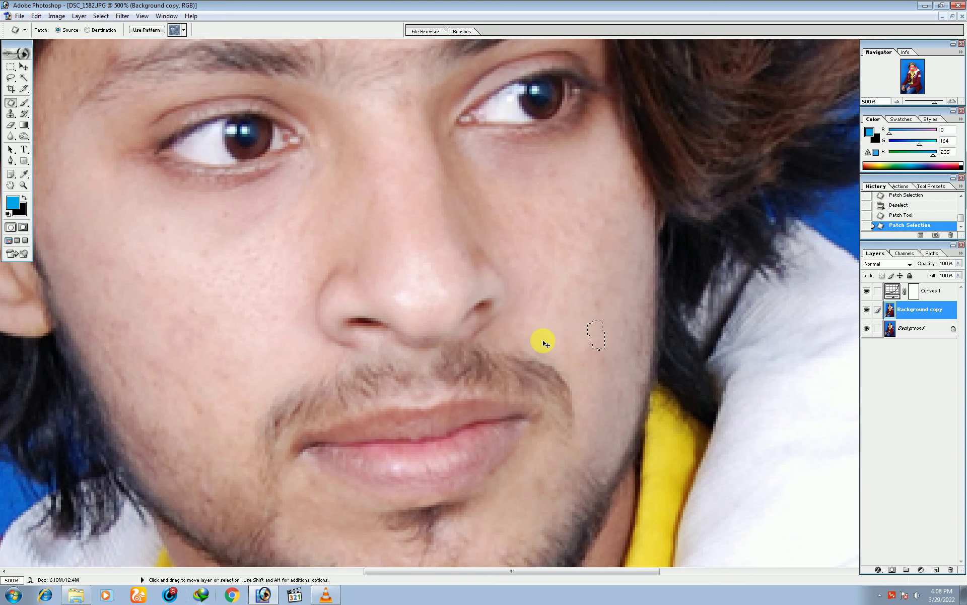
key(ctrl+minus)
key(ctrl+minus)
key(ctrl+plus)
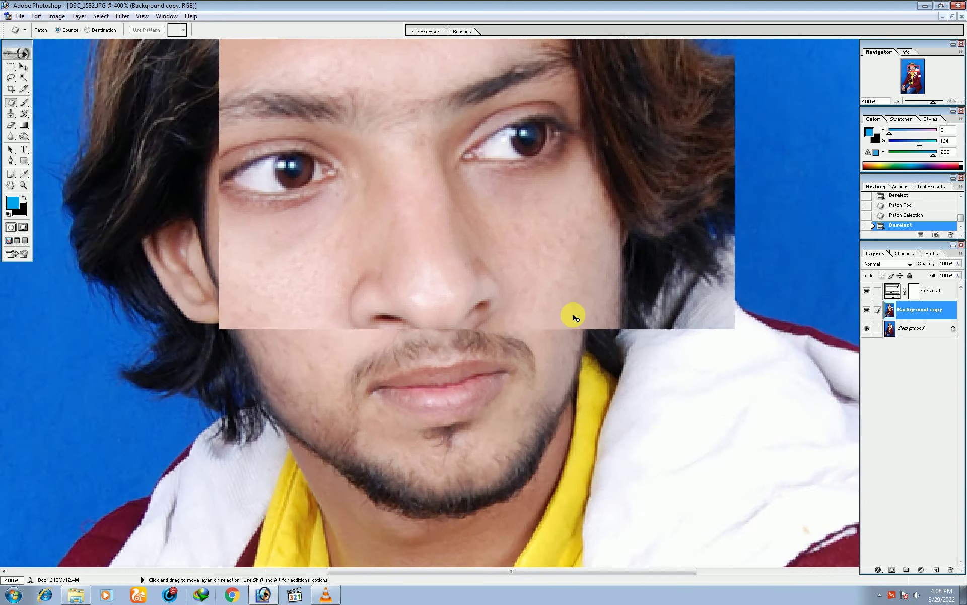
key(ctrl+plus)
scroll(546, 308, up, 3)
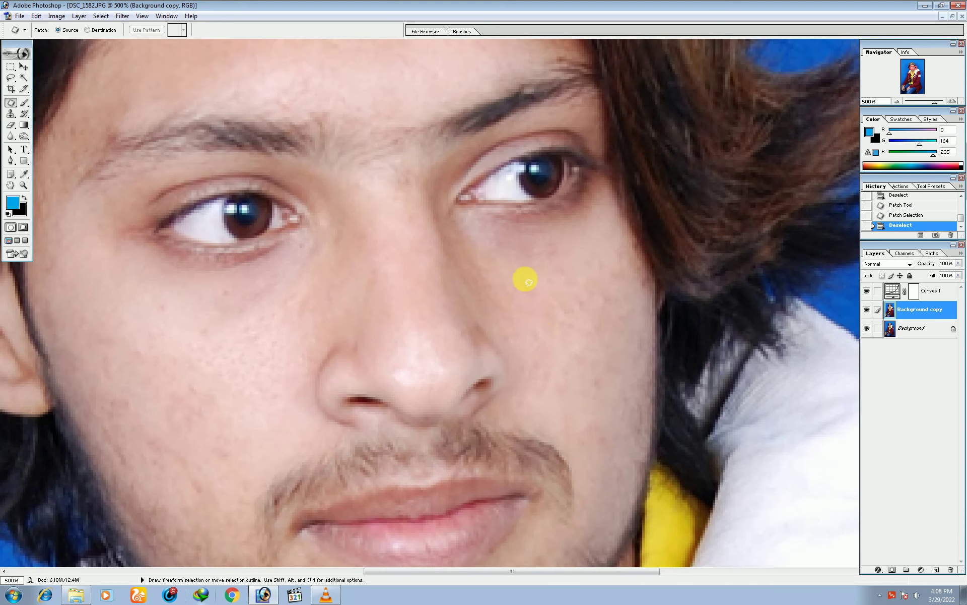
Step: Patch the small spot under the eye, then review the face, chin and neck at several zooms
drag(524, 296, 523, 279)
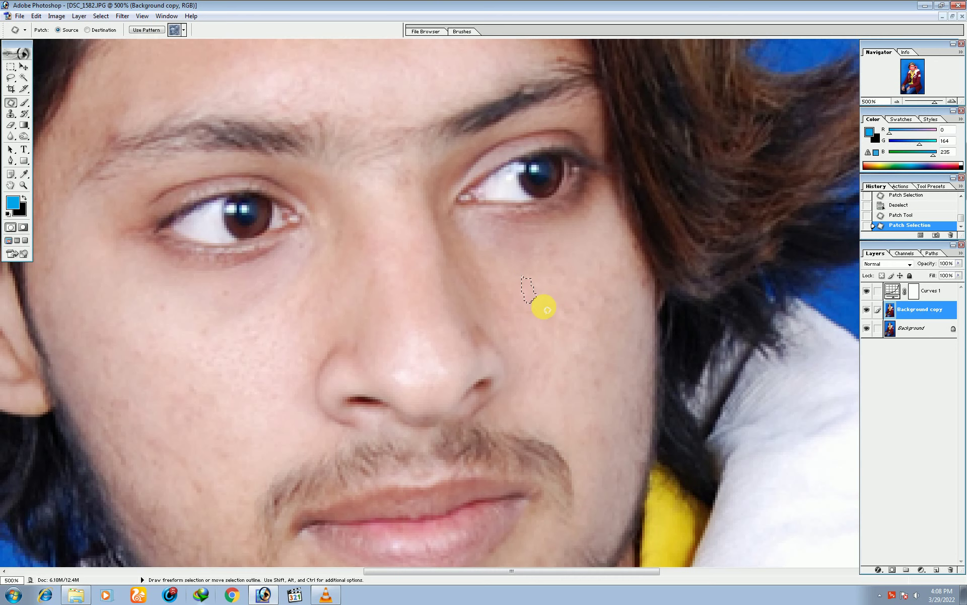
key(ctrl+minus)
key(ctrl+minus)
key(ctrl+minus)
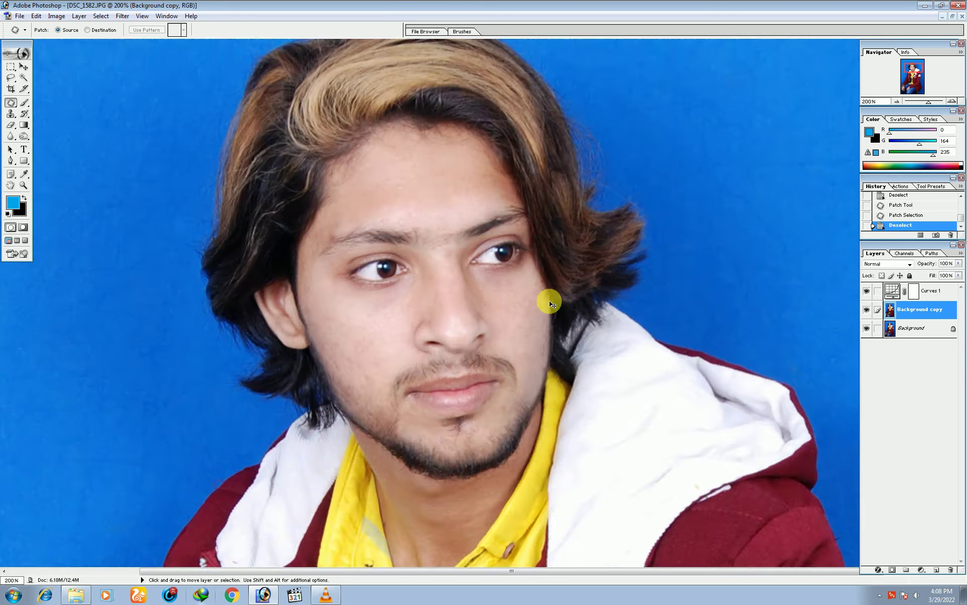
key(ctrl+plus)
mouse_move(579, 282)
mouse_down()
mouse_move(513, 321)
mouse_move(488, 440)
mouse_up()
key(ctrl+minus)
key(ctrl+minus)
key(ctrl+minus)
key(ctrl+plus)
key(ctrl+plus)
key(ctrl+plus)
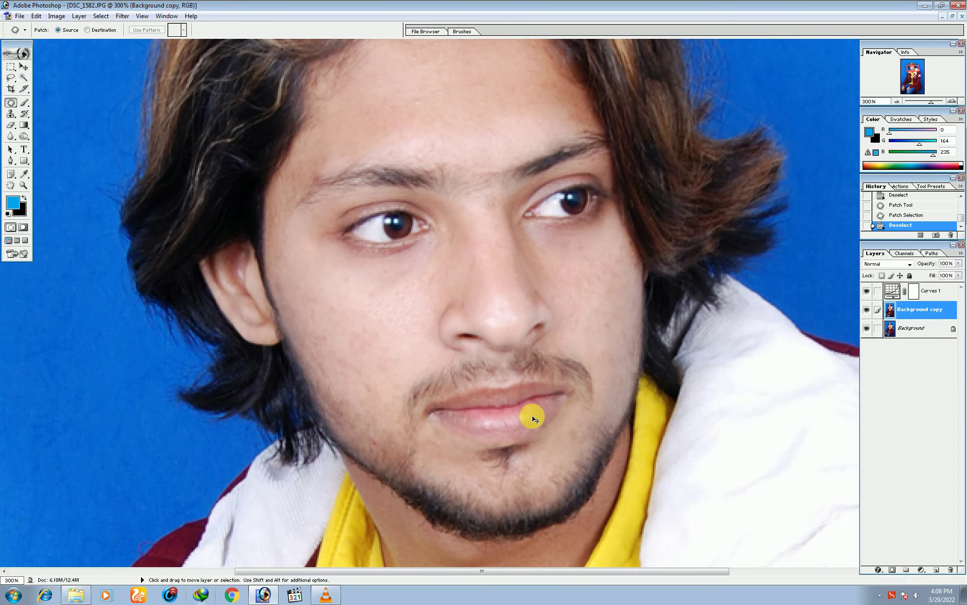
key(ctrl+0)
key(ctrl+plus)
key(ctrl+plus)
key(ctrl+plus)
scroll(648, 259, up, 3)
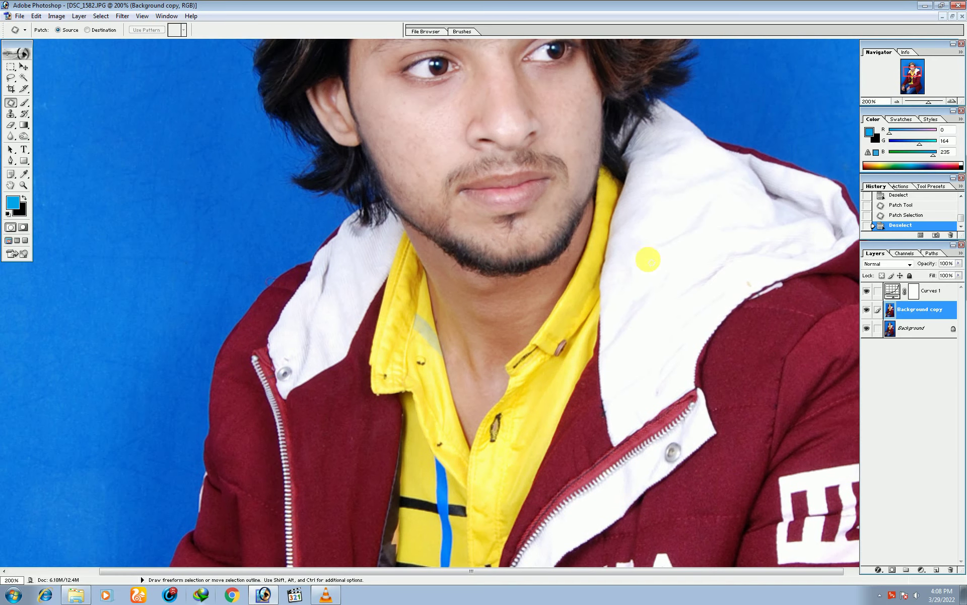
key(ctrl+plus)
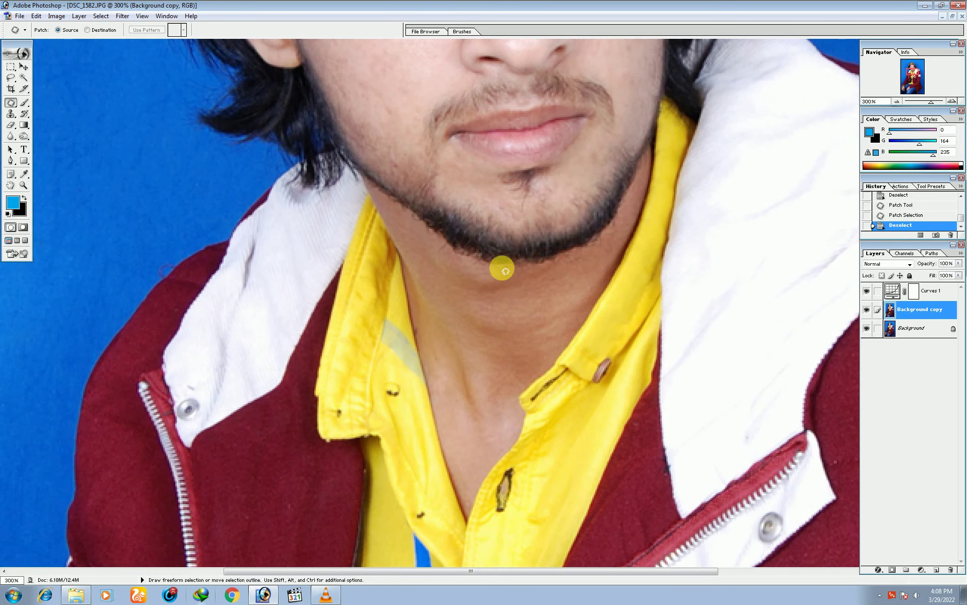
key(ctrl+0)
Step: Magic-wand select the neck skin, feather it 2 px, brighten it with Levels, and deselect
key(ctrl+plus)
key(ctrl+plus)
key(ctrl+plus)
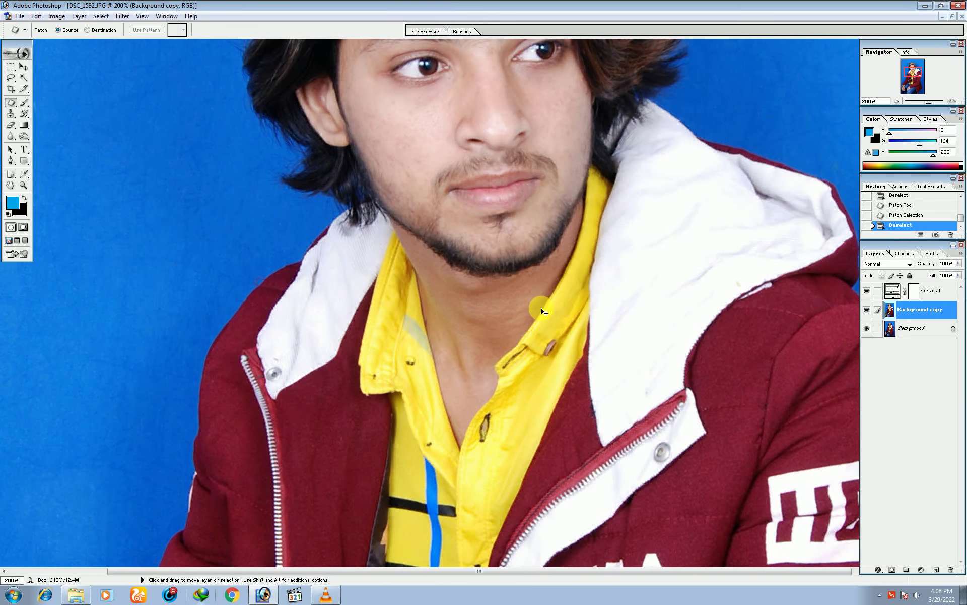
key(ctrl+0)
key(ctrl+plus)
key(ctrl+plus)
key(ctrl+plus)
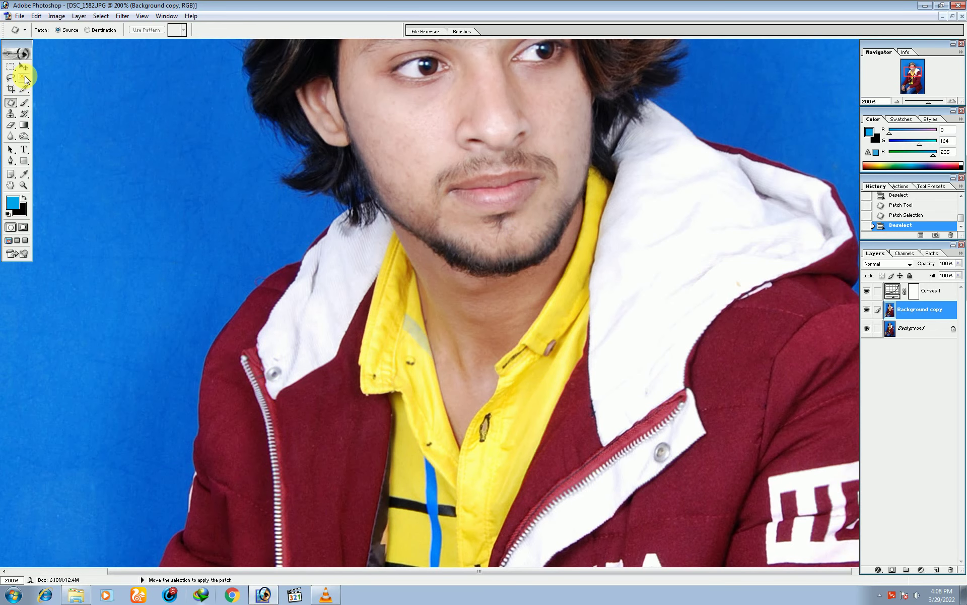
click(24, 79)
click(489, 300)
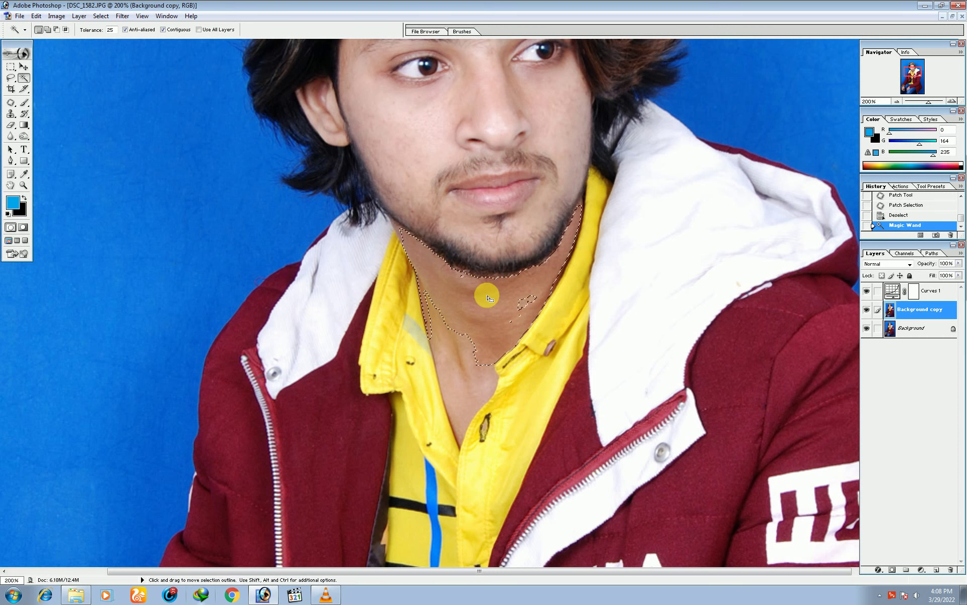
click(509, 310)
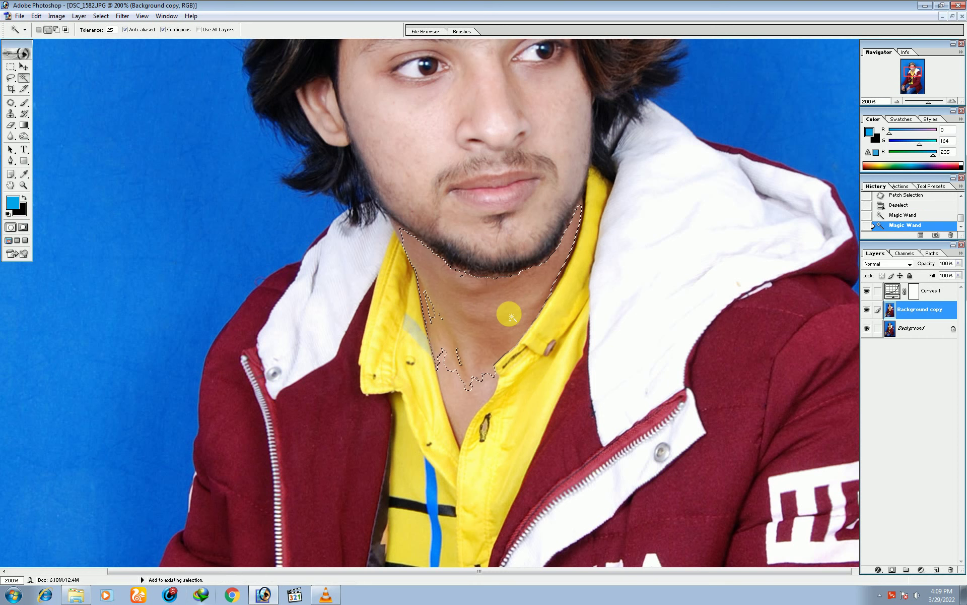
key(ctrl+alt+d)
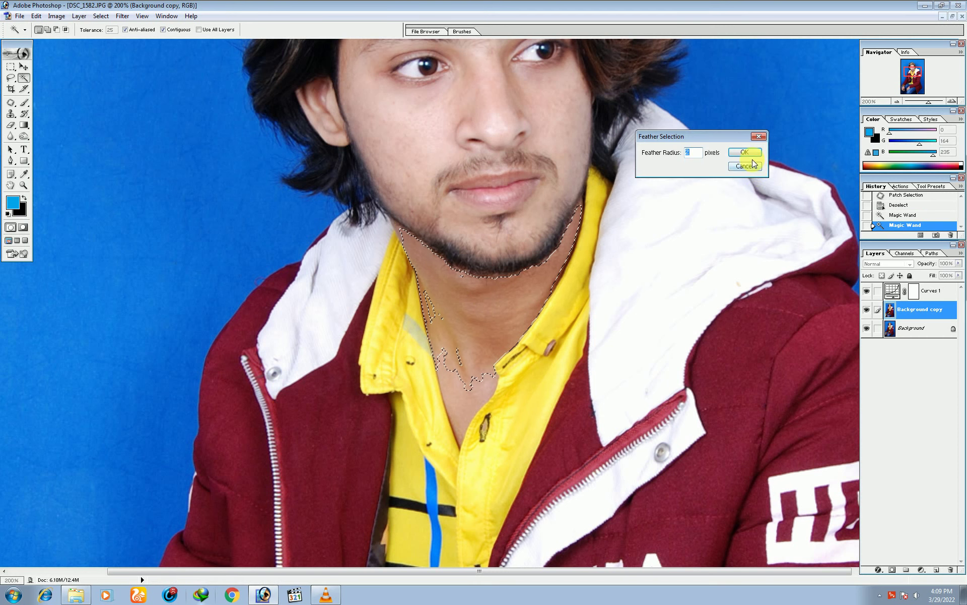
click(746, 153)
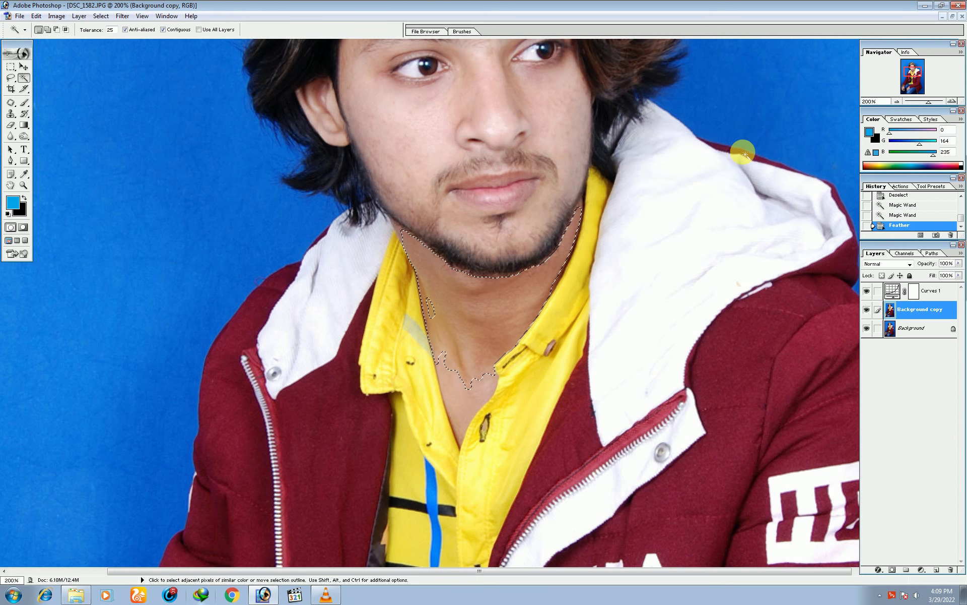
key(ctrl+l)
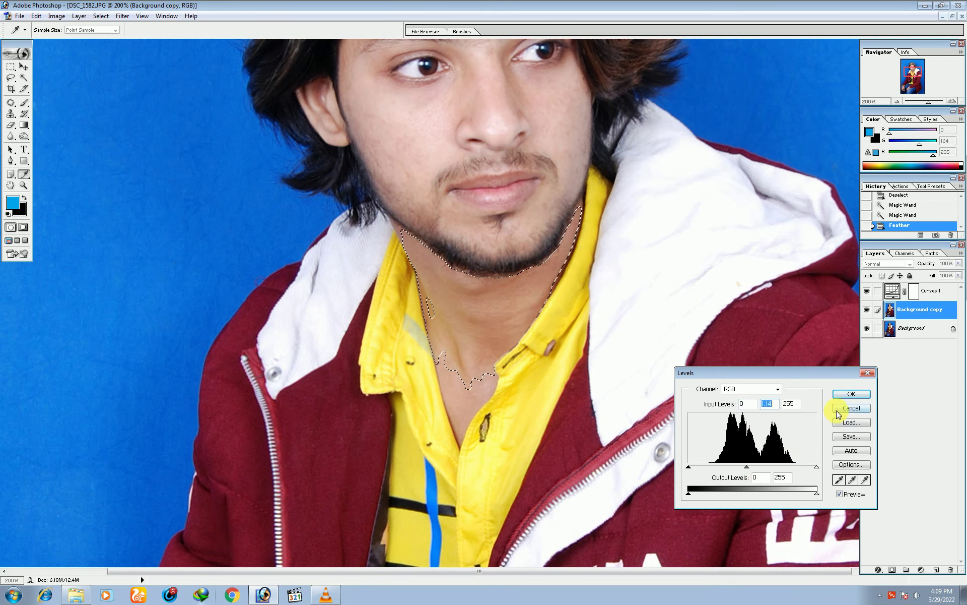
click(850, 395)
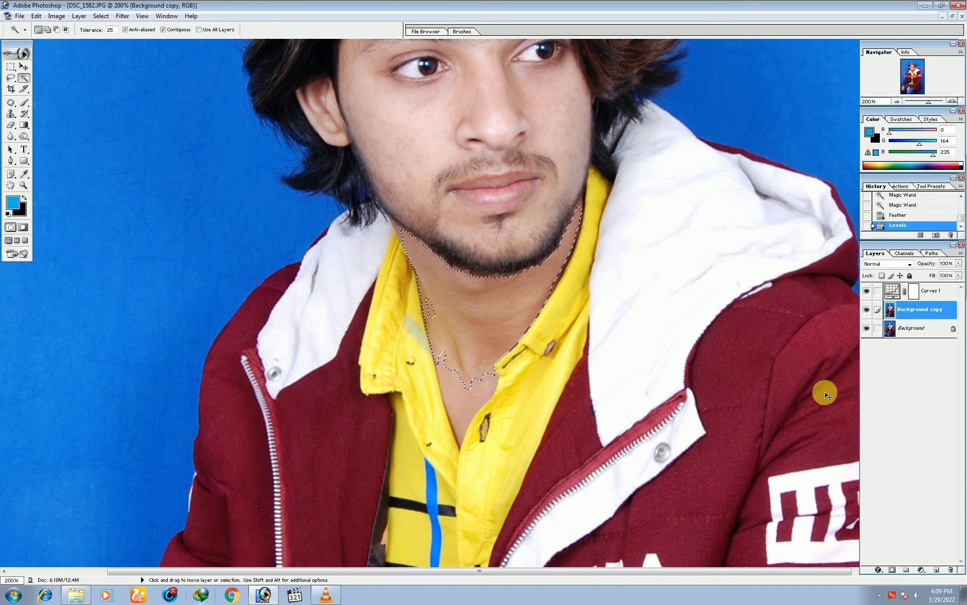
key(ctrl+d)
Step: Reselect and feather the neck skin, slightly brighten its midtones with Levels, and deselect
key(ctrl+minus)
key(ctrl+minus)
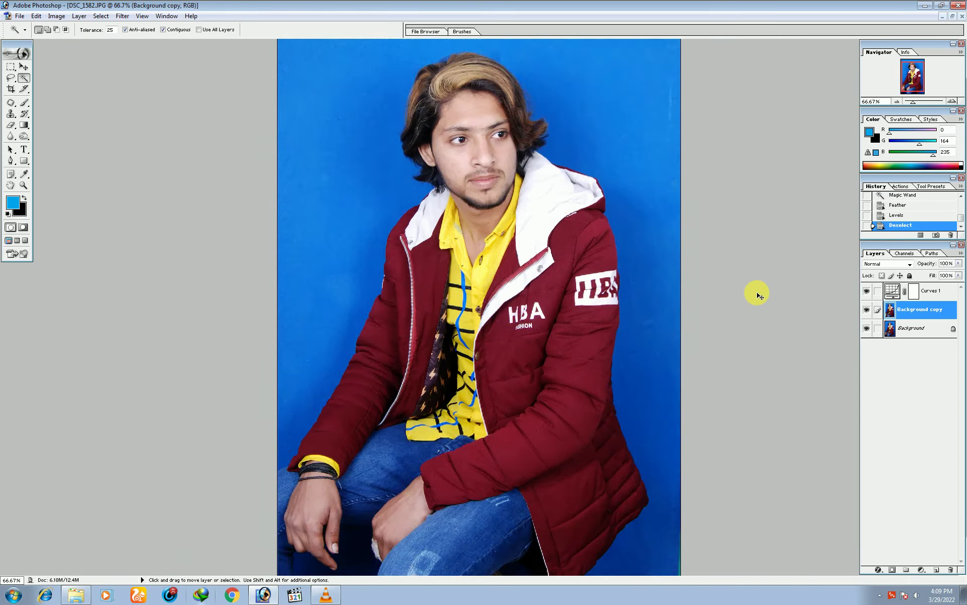
key(ctrl+plus)
key(ctrl+plus)
scroll(493, 392, up, 5)
scroll(494, 392, up, 3)
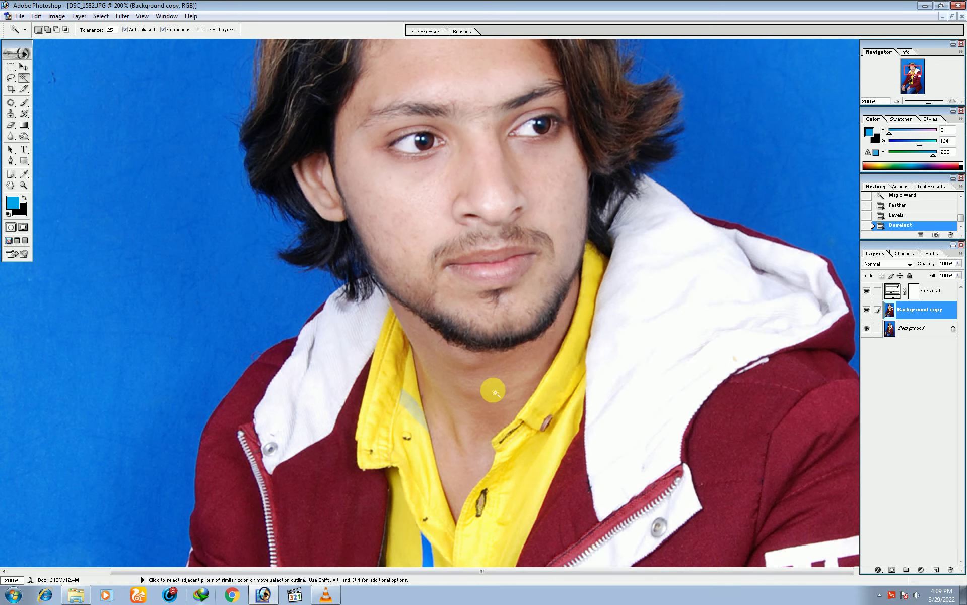
click(489, 366)
key(ctrl+alt+d)
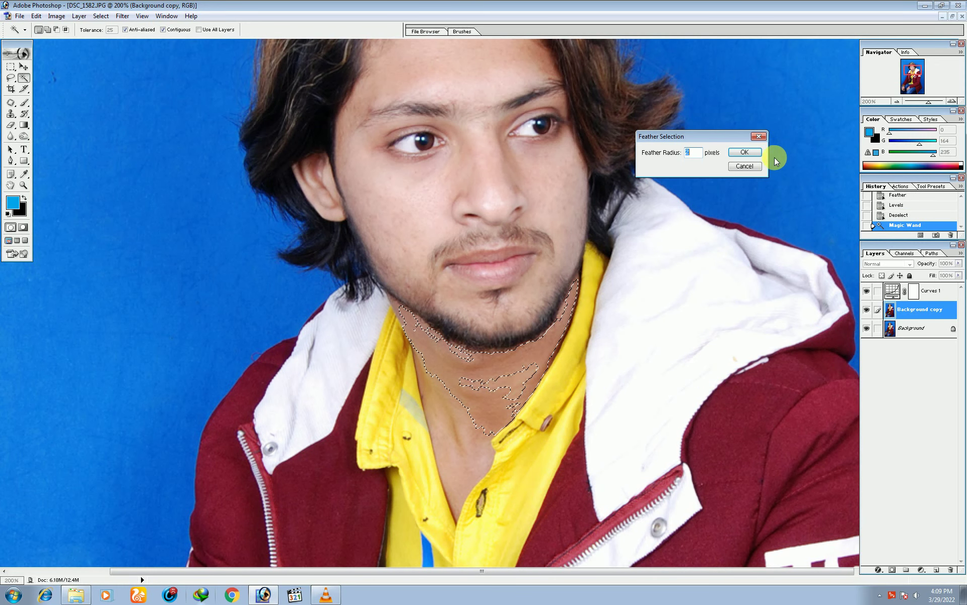
click(745, 152)
key(ctrl+l)
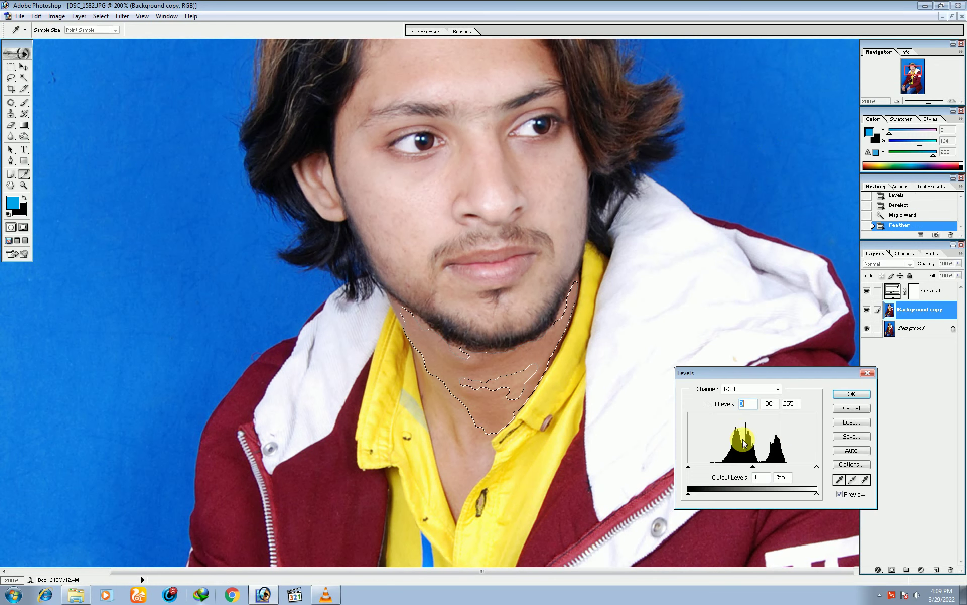
drag(753, 469, 751, 470)
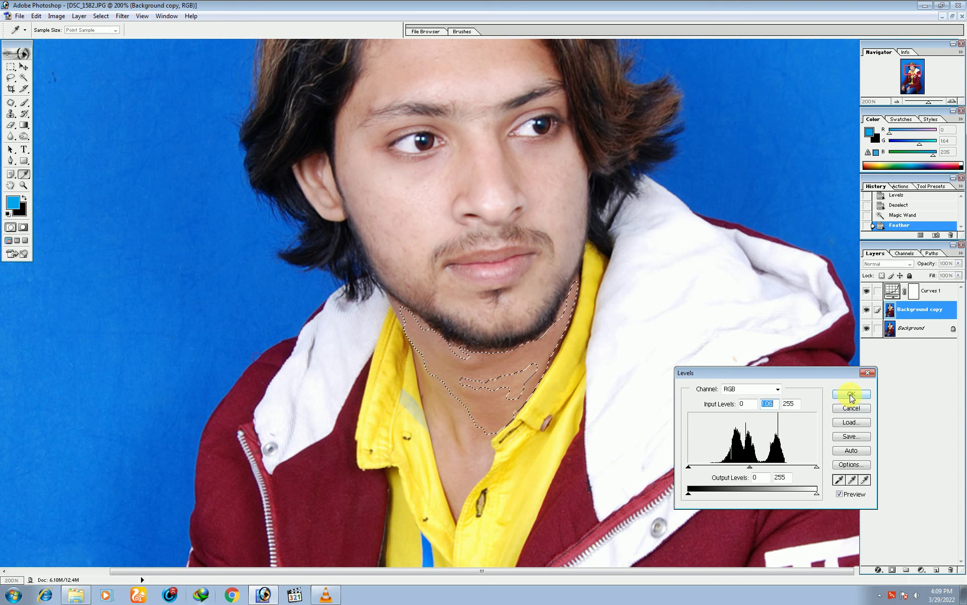
click(851, 394)
key(ctrl+d)
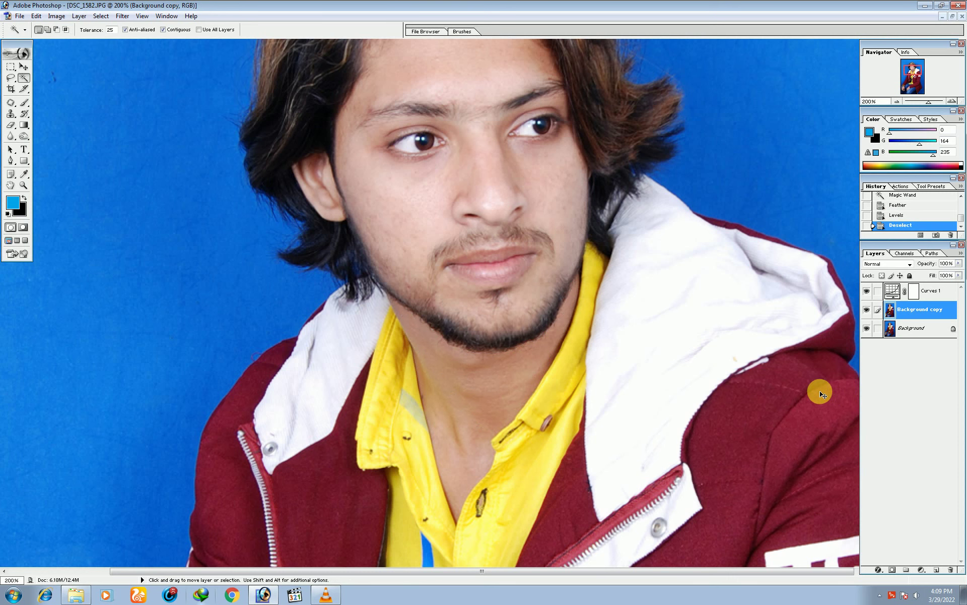
Step: Check the result fitted on screen and at actual size
key(ctrl+0)
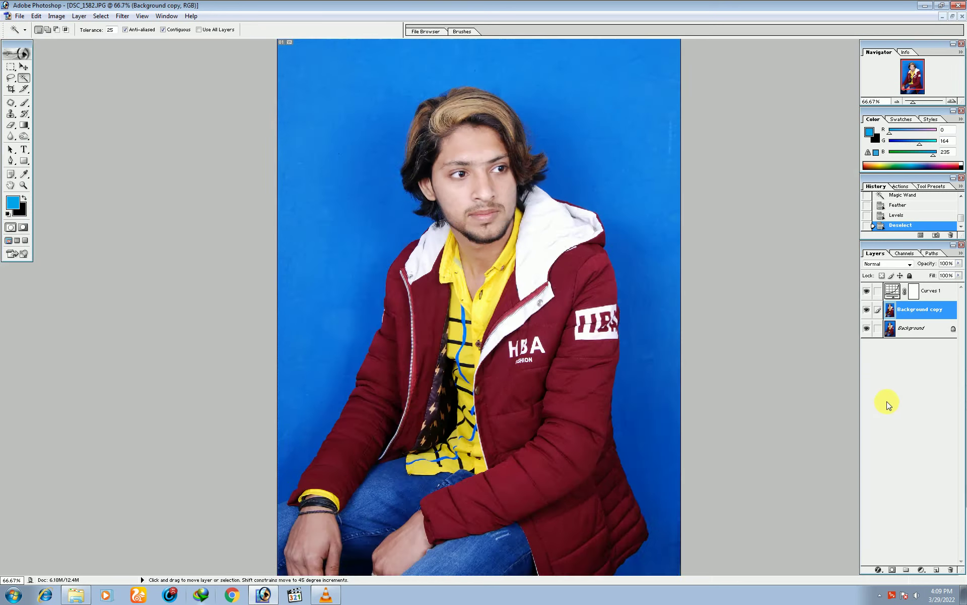
key(ctrl+alt+0)
drag(538, 260, 578, 392)
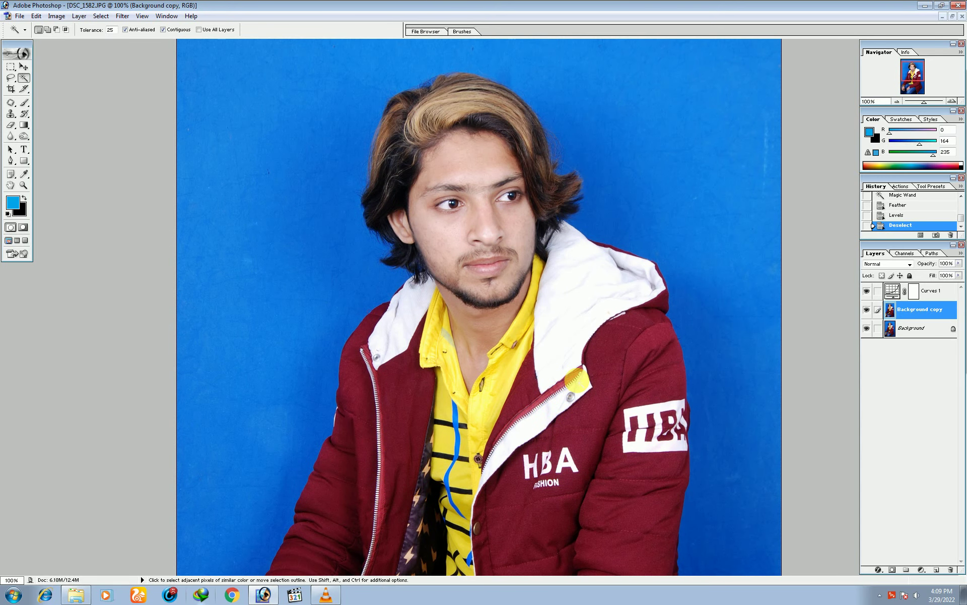
Step: Magic-wand select the forehead, eyebrow, temple, cheek and jaw skin at high zoom
key(ctrl+plus)
key(ctrl+plus)
scroll(511, 318, up, 3)
scroll(486, 363, up, 1)
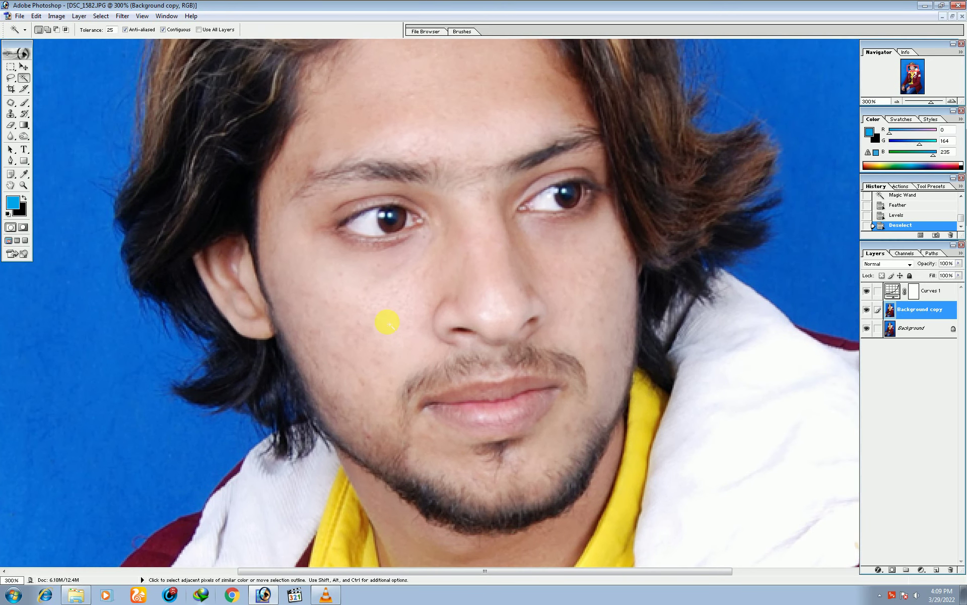
click(426, 108)
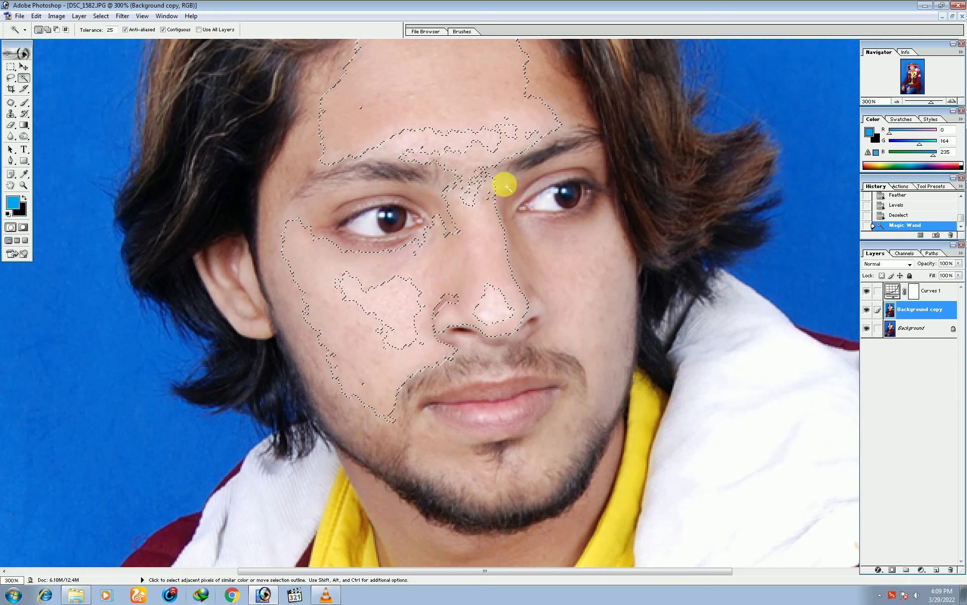
shift+click(585, 267)
click(493, 143)
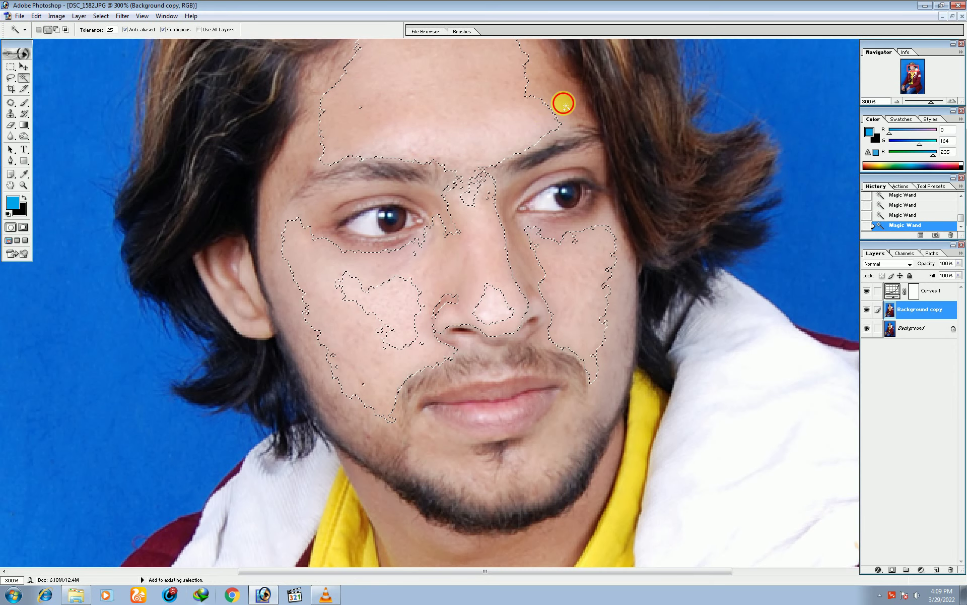
click(563, 101)
click(352, 147)
click(297, 181)
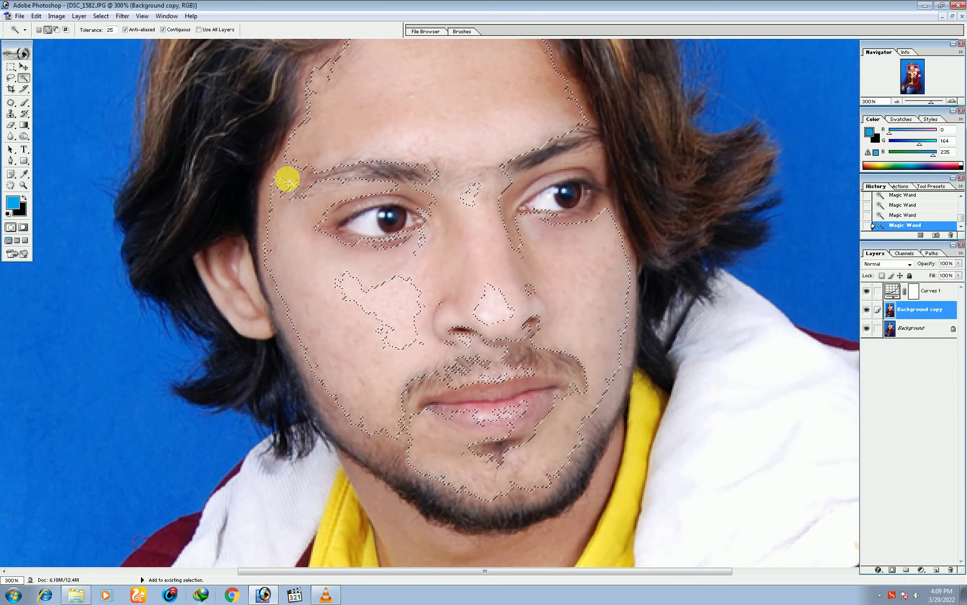
click(460, 251)
click(519, 235)
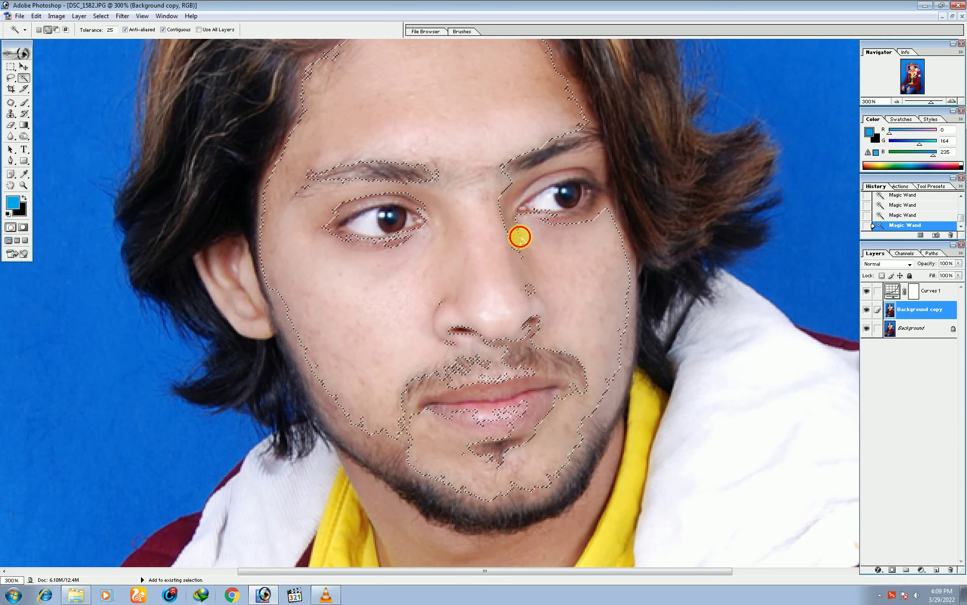
Step: Add the neck, upper-lip skin and the ear to the selection
scroll(554, 383, down, 5)
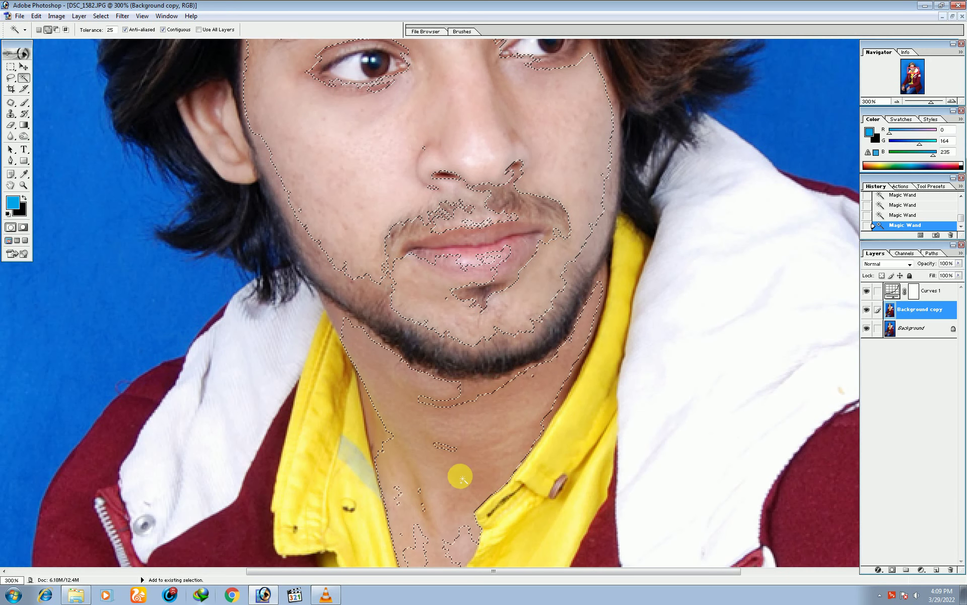
shift+click(431, 559)
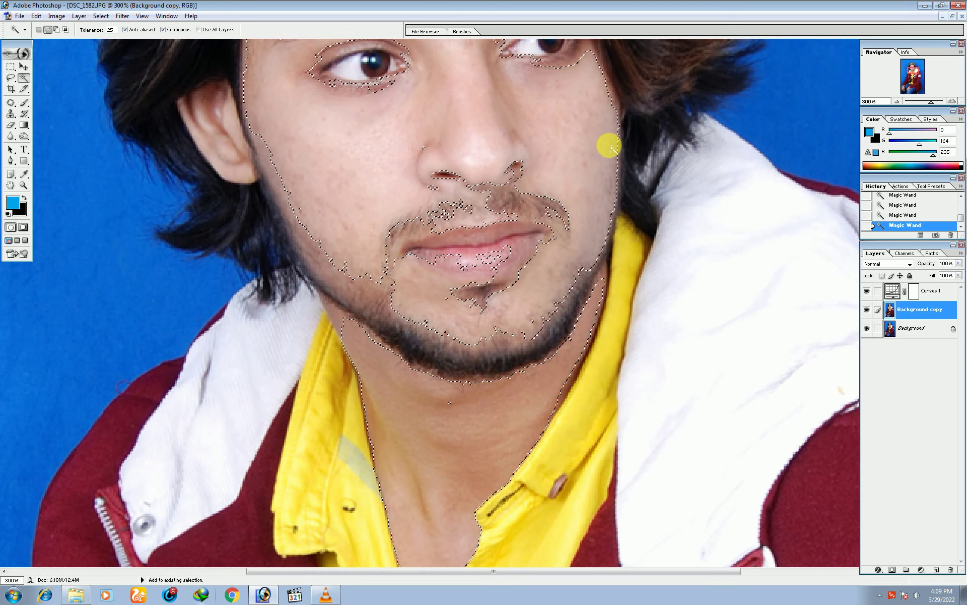
drag(525, 225, 513, 352)
shift+click(432, 319)
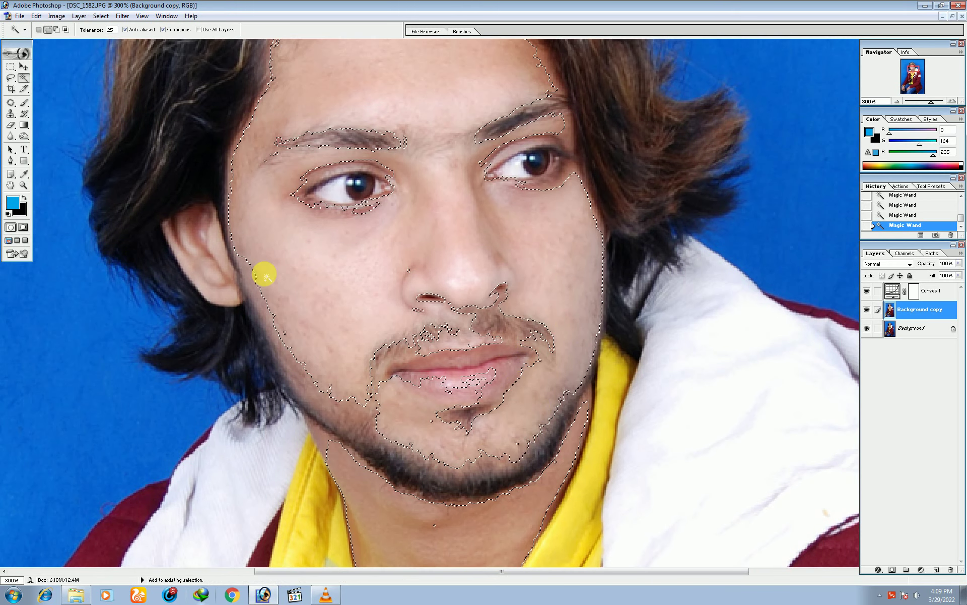
click(221, 274)
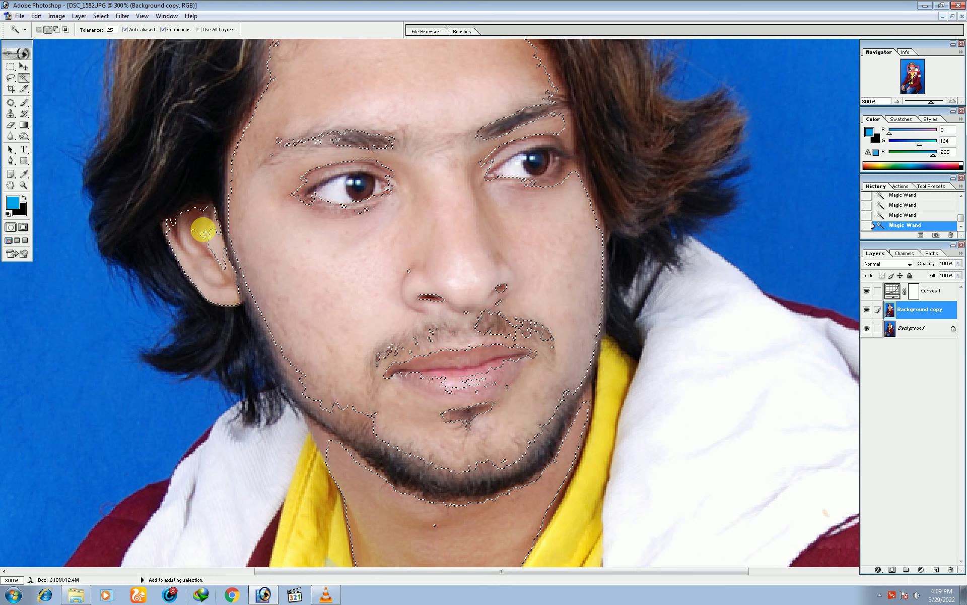
drag(615, 389, 635, 460)
shift+click(227, 323)
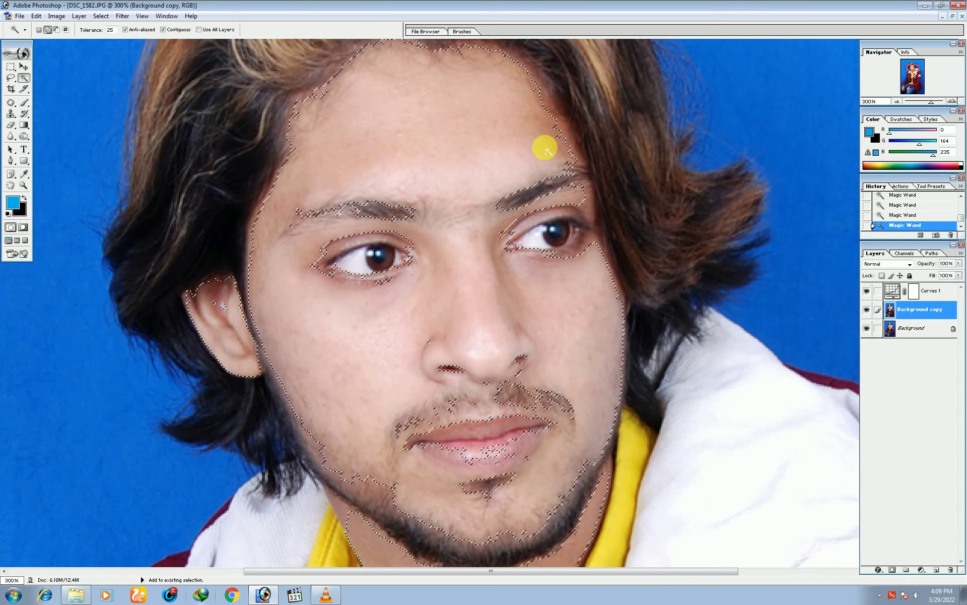
key(ctrl+minus)
key(ctrl+minus)
Step: Zoom to 200% on the lap and add the hand on the knee to the selection
scroll(649, 302, down, 2)
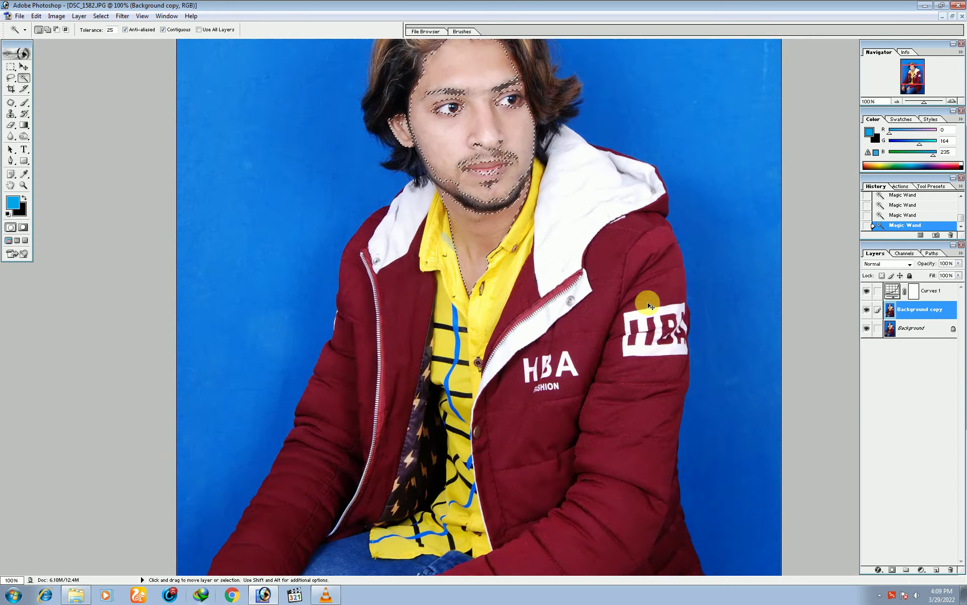
key(ctrl+plus)
scroll(554, 203, up, 3)
scroll(555, 203, down, 3)
scroll(554, 202, down, 5)
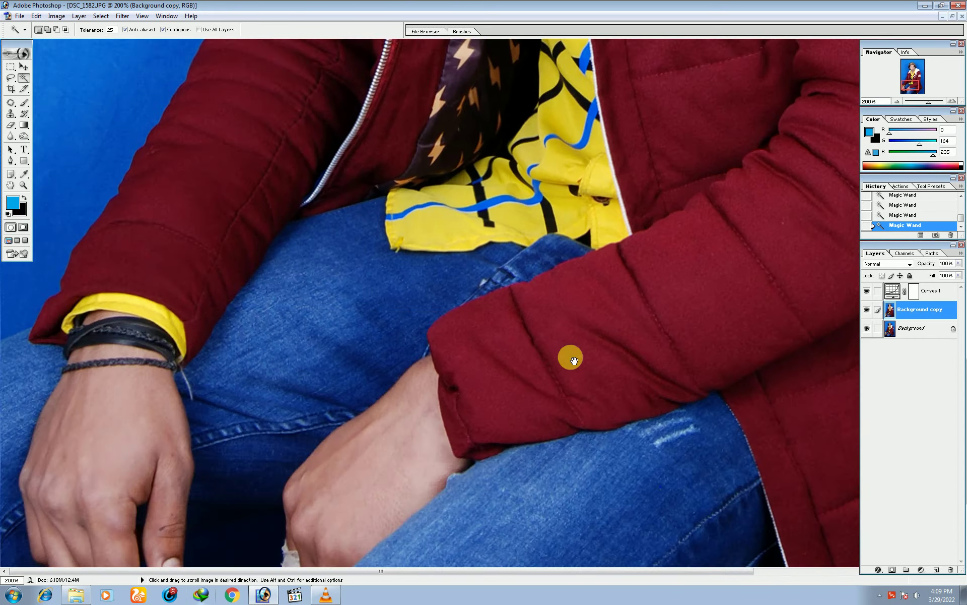
scroll(570, 356, down, 1)
click(361, 418)
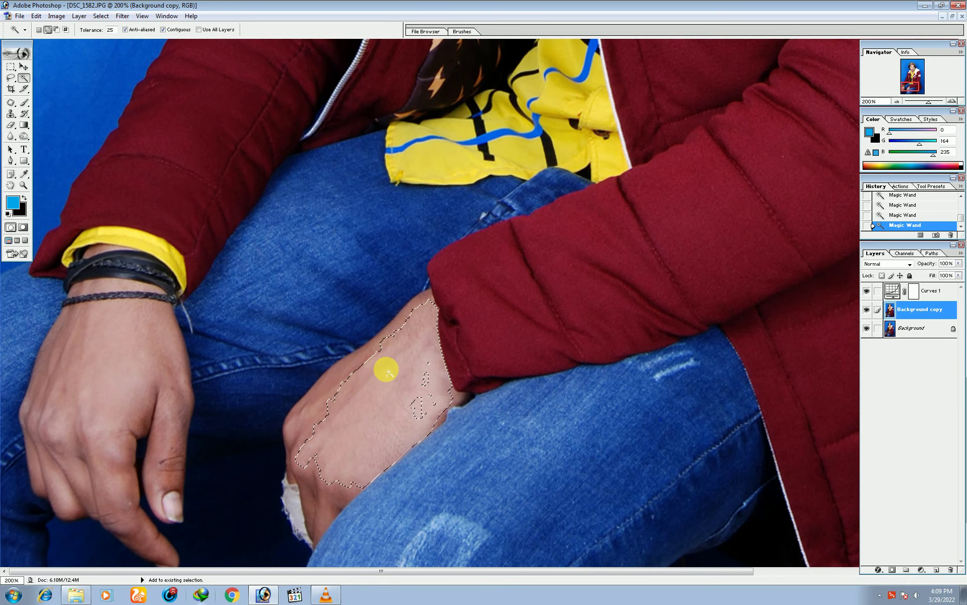
shift+click(318, 425)
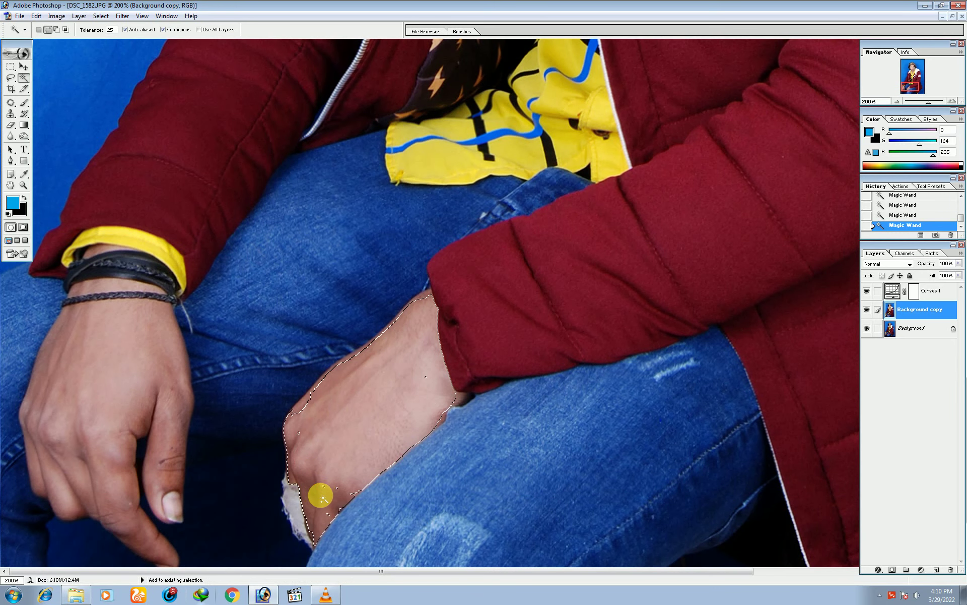
Step: Add the other hand and all its fingers, then zoom out to fit
shift+click(72, 402)
click(46, 456)
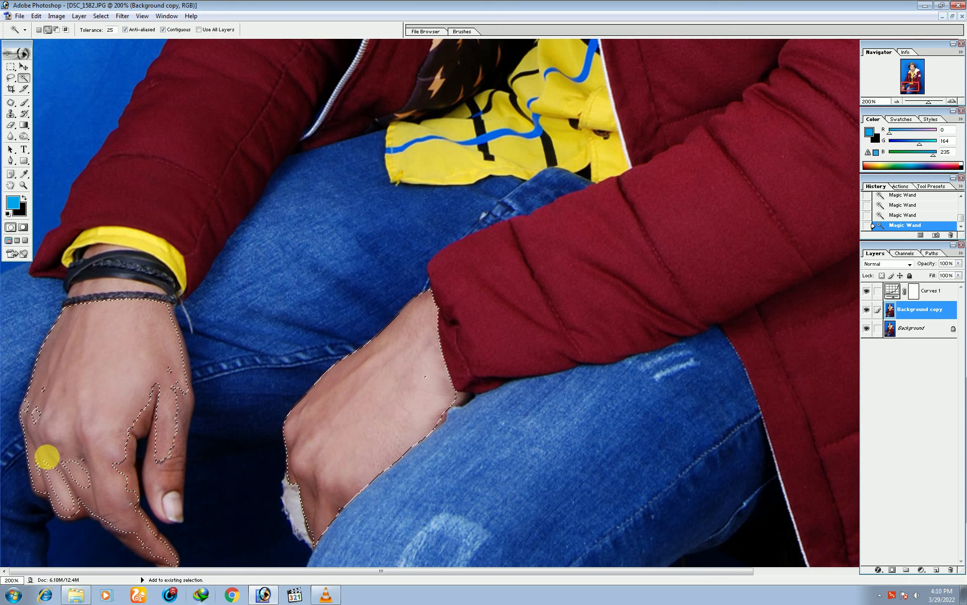
click(59, 488)
click(171, 412)
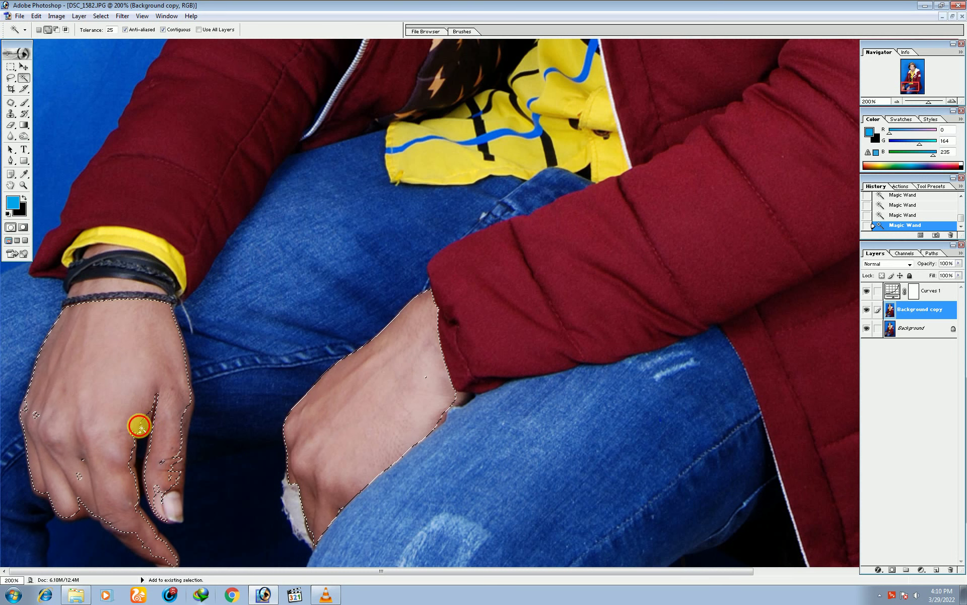
click(172, 451)
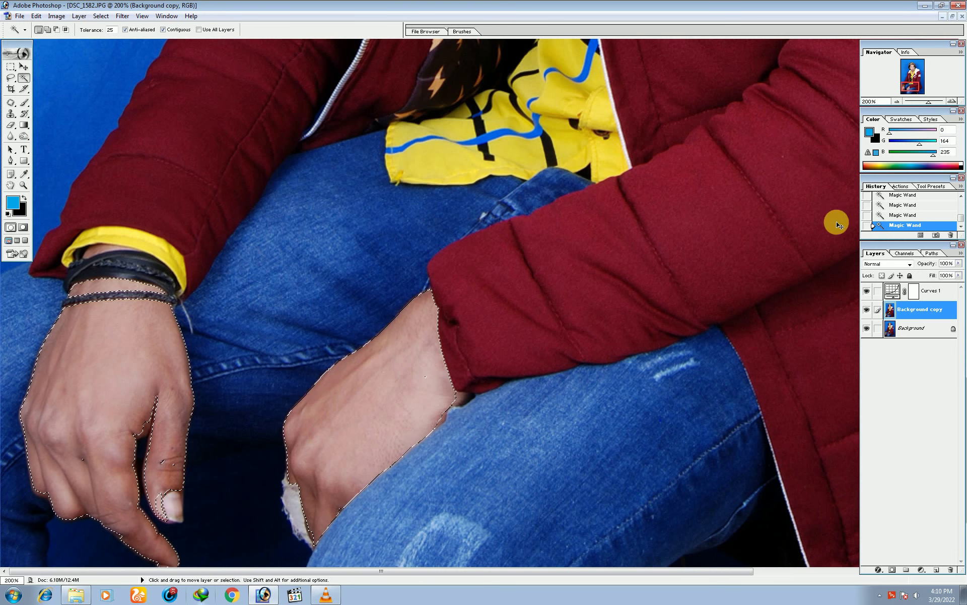
key(ctrl+minus)
key(ctrl+minus)
key(ctrl+plus)
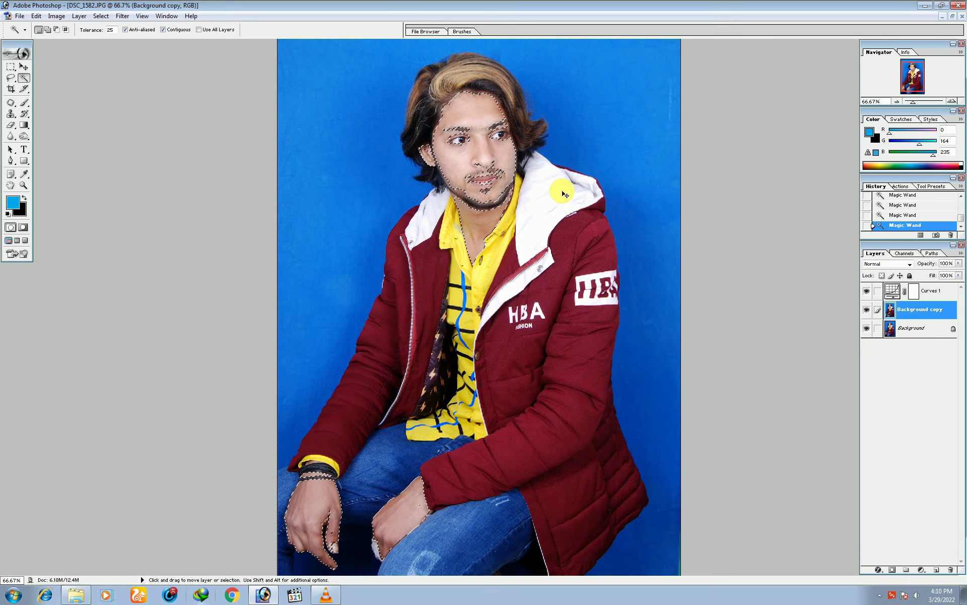
Step: Feather the skin selection, then apply Portraiture with Threshold 40 and a forehead skin-tone sample
key(ctrl+alt+d)
click(744, 152)
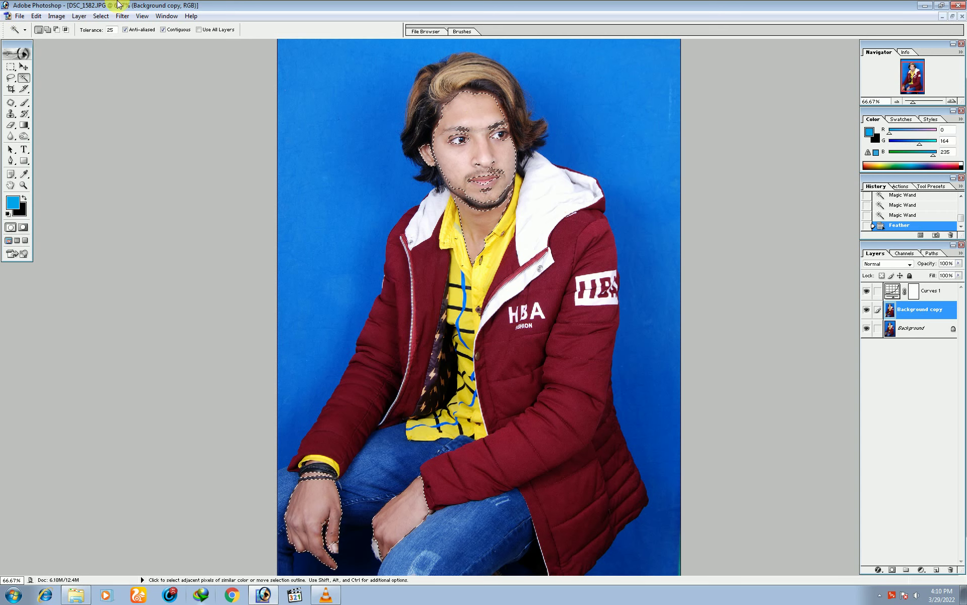
click(121, 16)
mouse_move(146, 239)
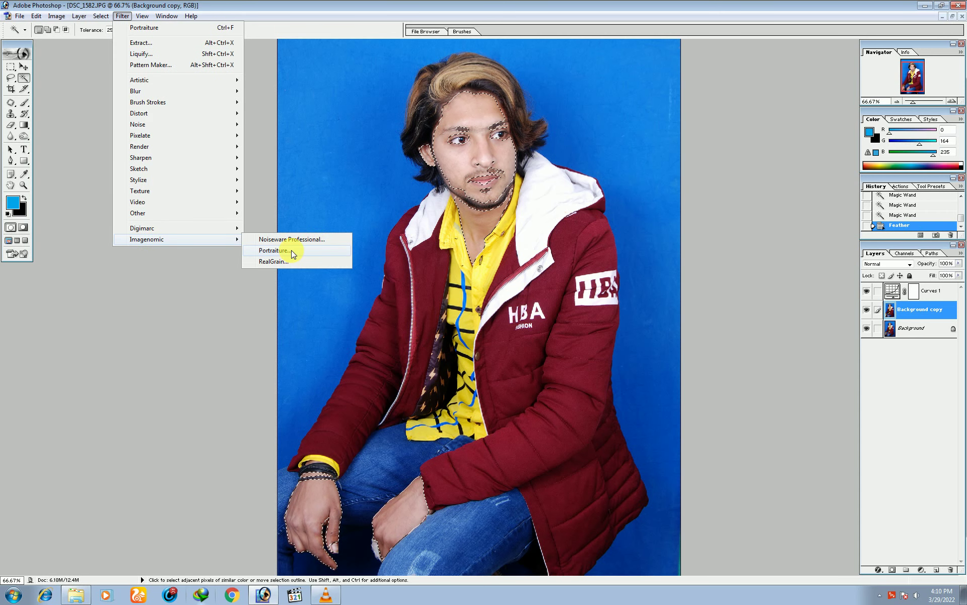
click(292, 250)
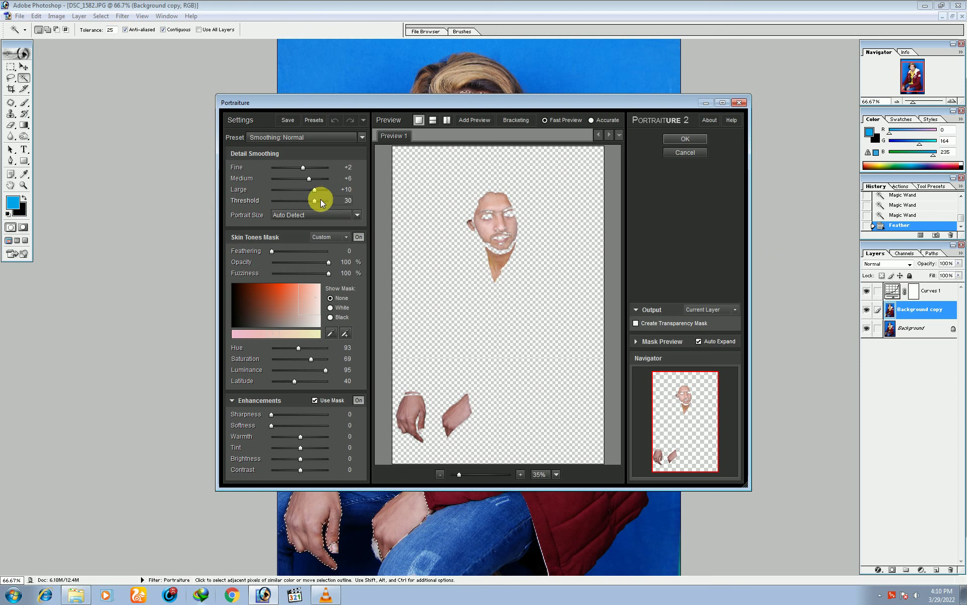
drag(316, 201, 329, 201)
click(331, 334)
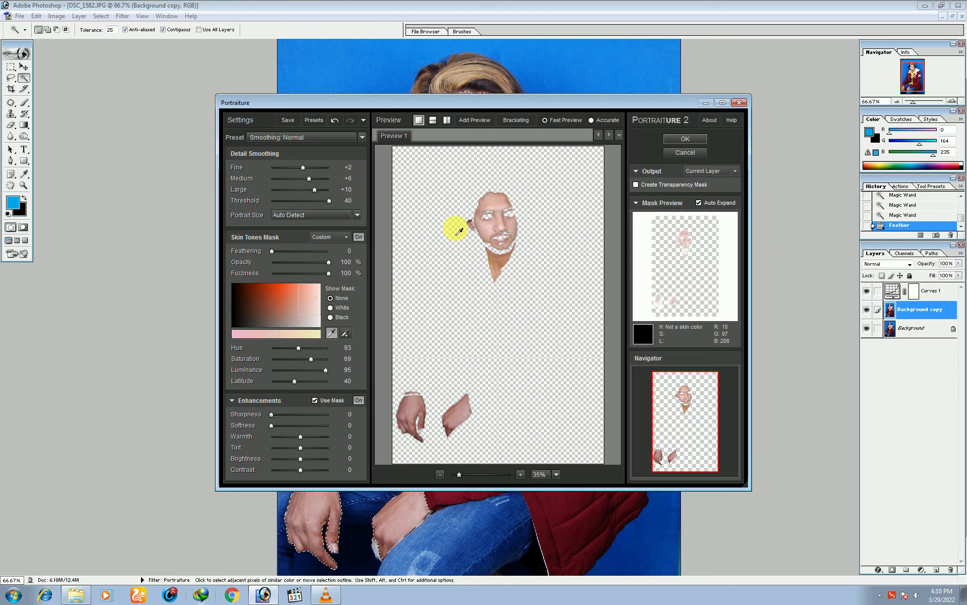
scroll(456, 228, up, 2)
scroll(449, 229, up, 2)
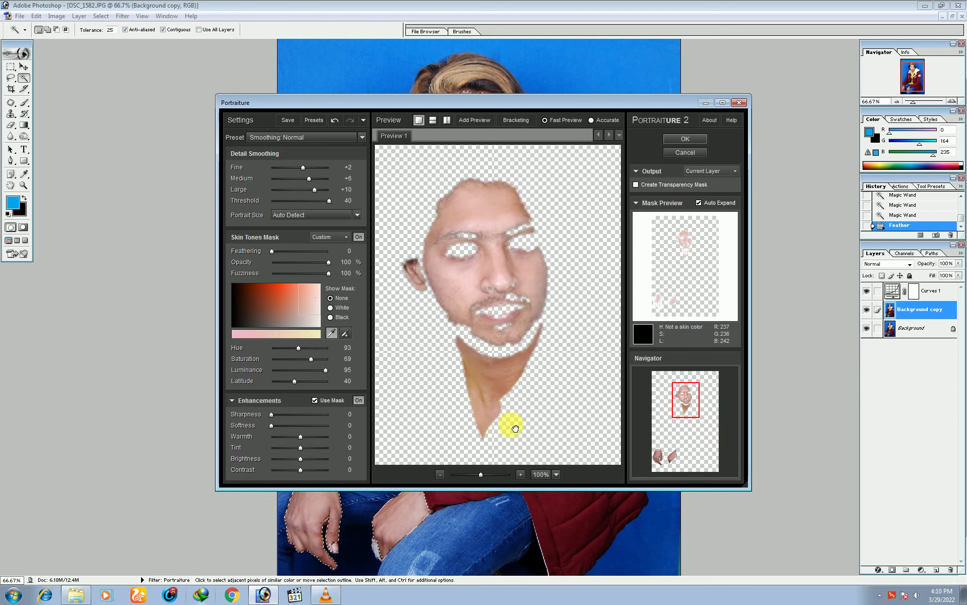
click(485, 218)
click(490, 223)
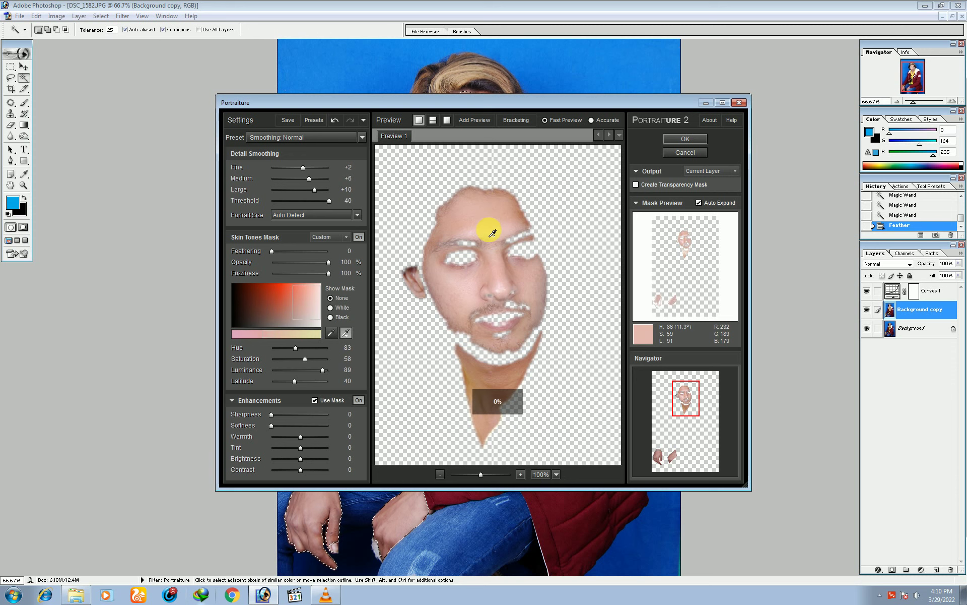
click(704, 144)
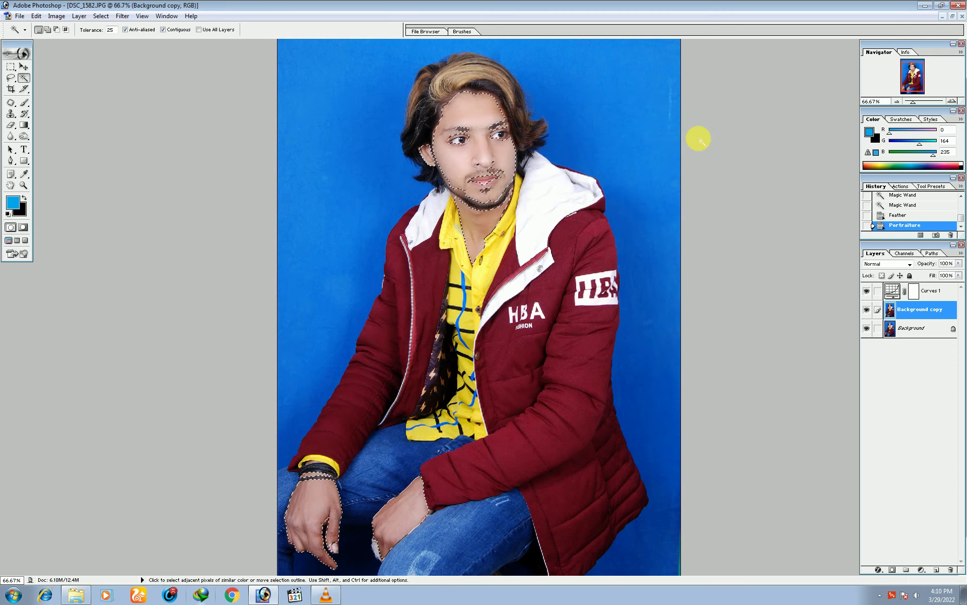
Step: Fade the Portraiture smoothing to 88%
key(ctrl+plus)
key(ctrl+plus)
scroll(579, 529, up, 10)
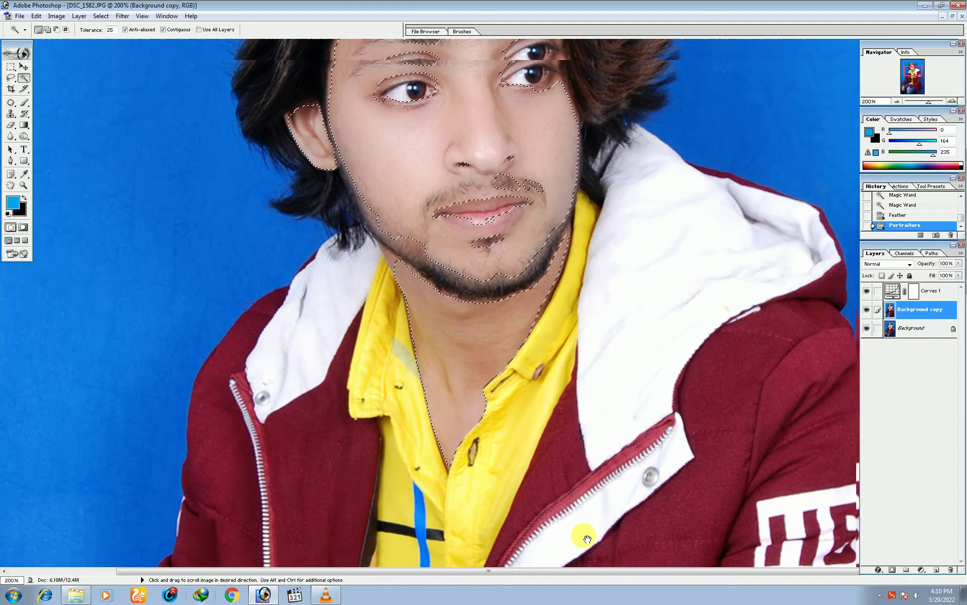
scroll(604, 403, up, 2)
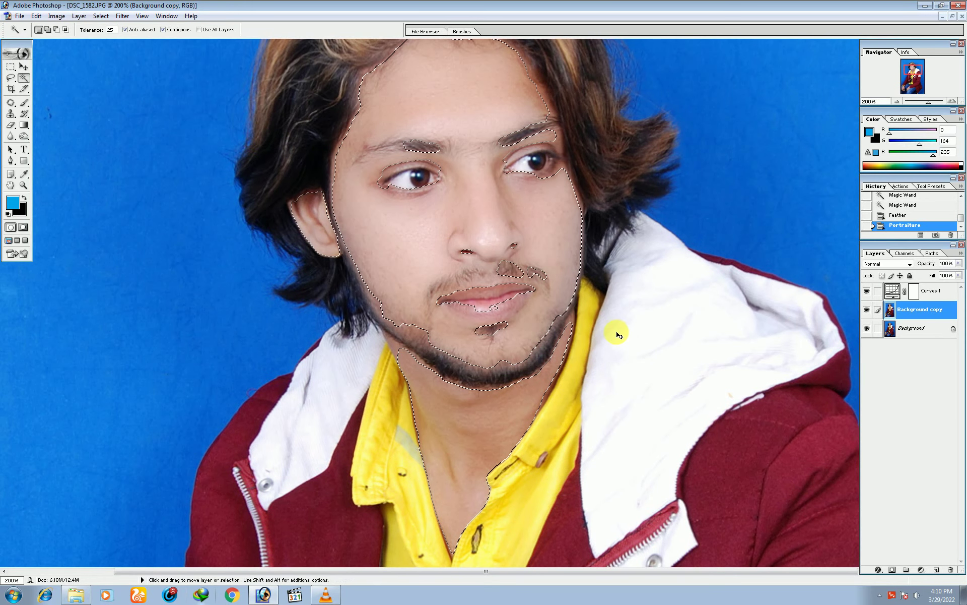
key(ctrl+shift+f)
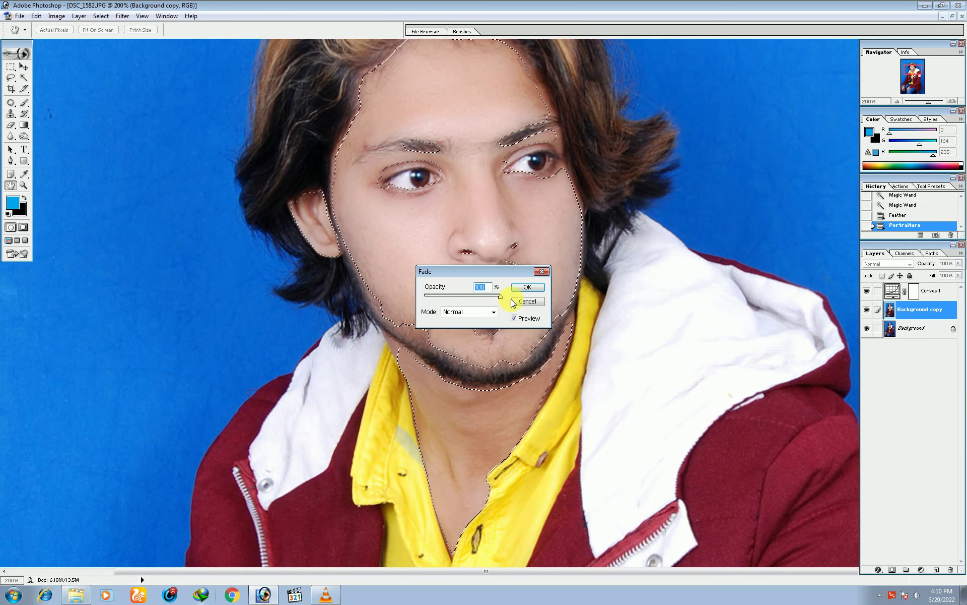
drag(495, 296, 489, 298)
click(534, 286)
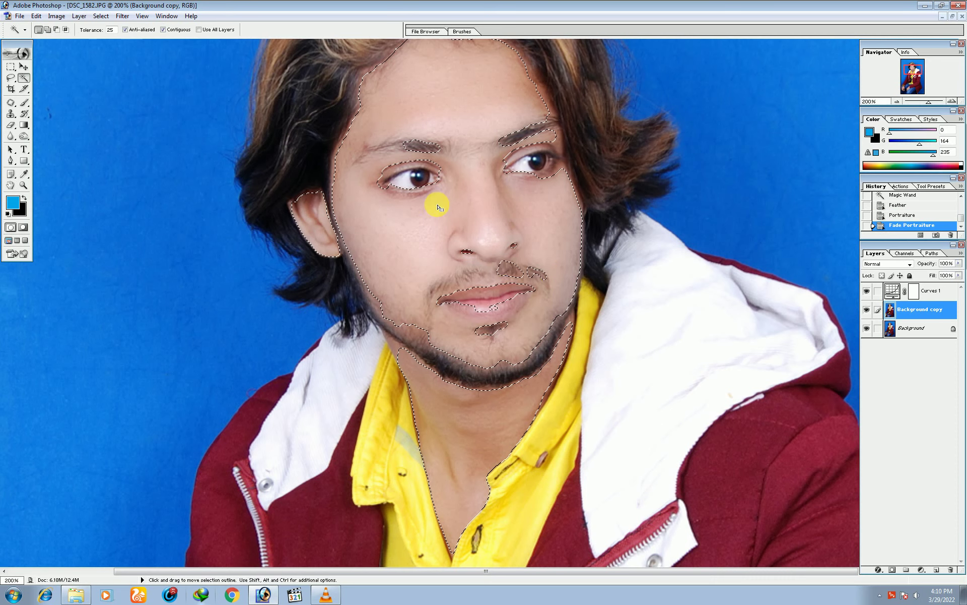
Step: Apply Levels of 3 / 1.00 / 246 to the face skin, then deselect
key(ctrl+minus)
key(ctrl+plus)
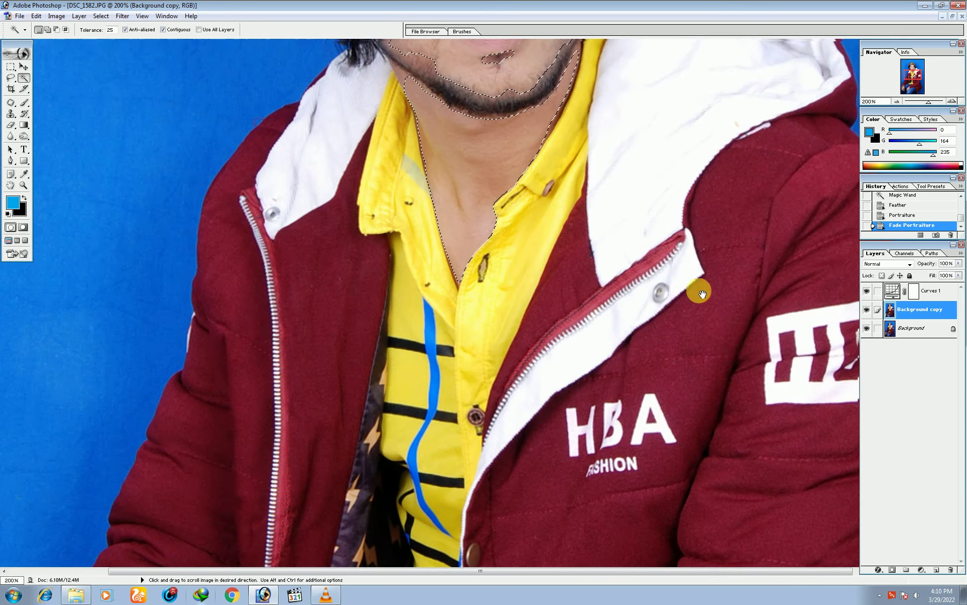
scroll(655, 285, up, 5)
key(ctrl+l)
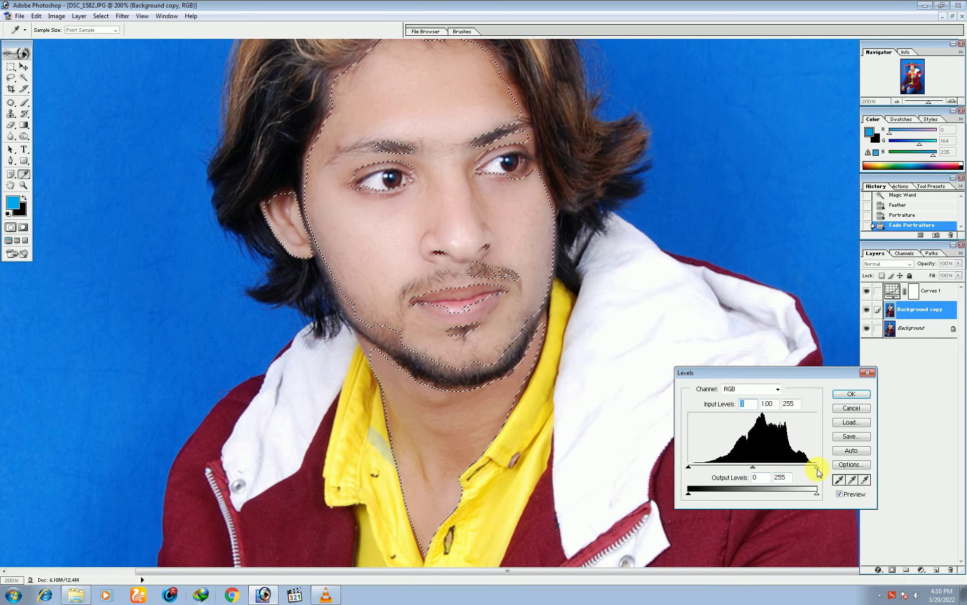
drag(816, 467, 813, 467)
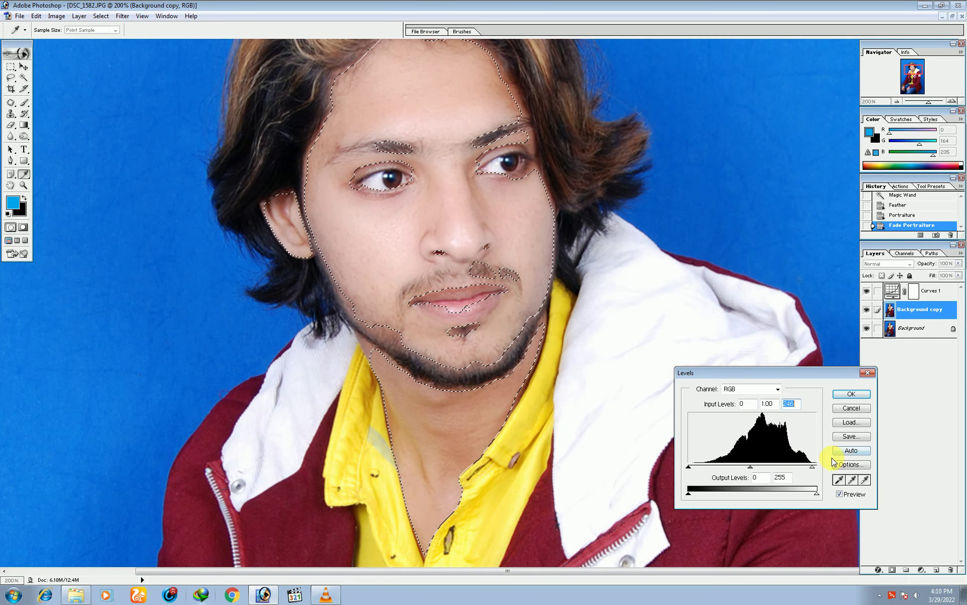
drag(690, 468, 694, 468)
click(852, 394)
key(w)
key(ctrl+d)
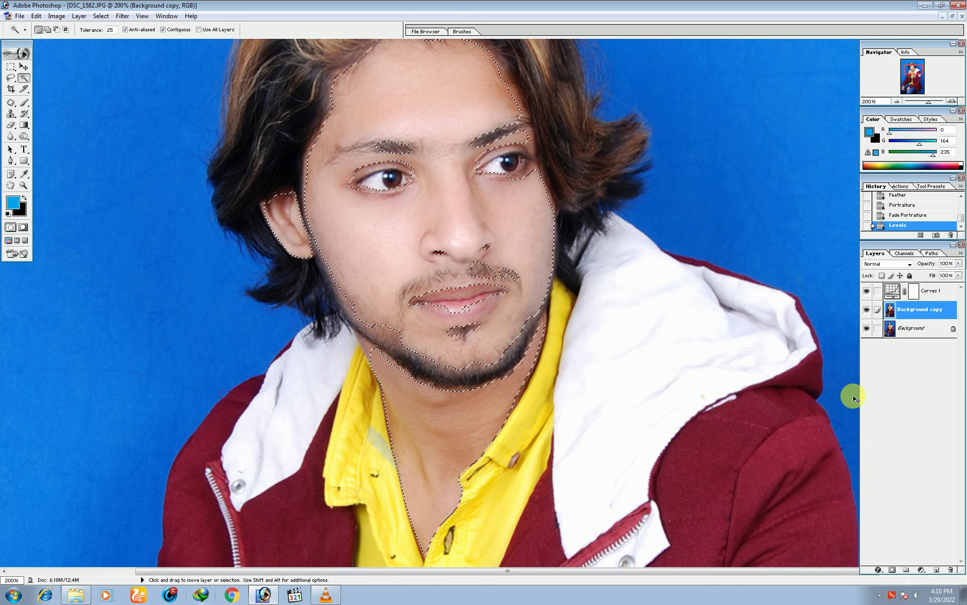
key(ctrl+0)
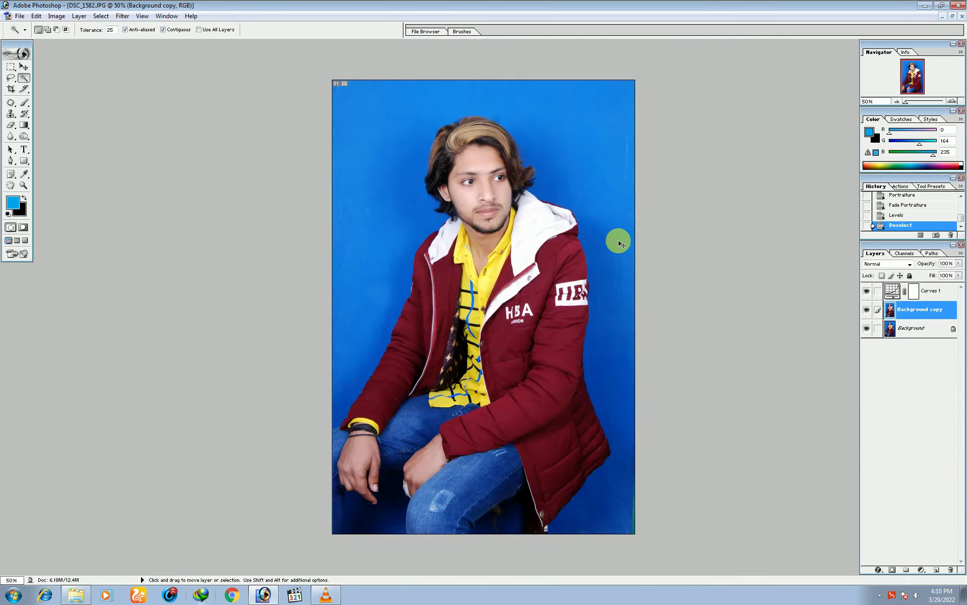
ctrl+click(617, 243)
mouse_move(617, 243)
mouse_down()
mouse_move(483, 182)
mouse_move(540, 328)
mouse_up()
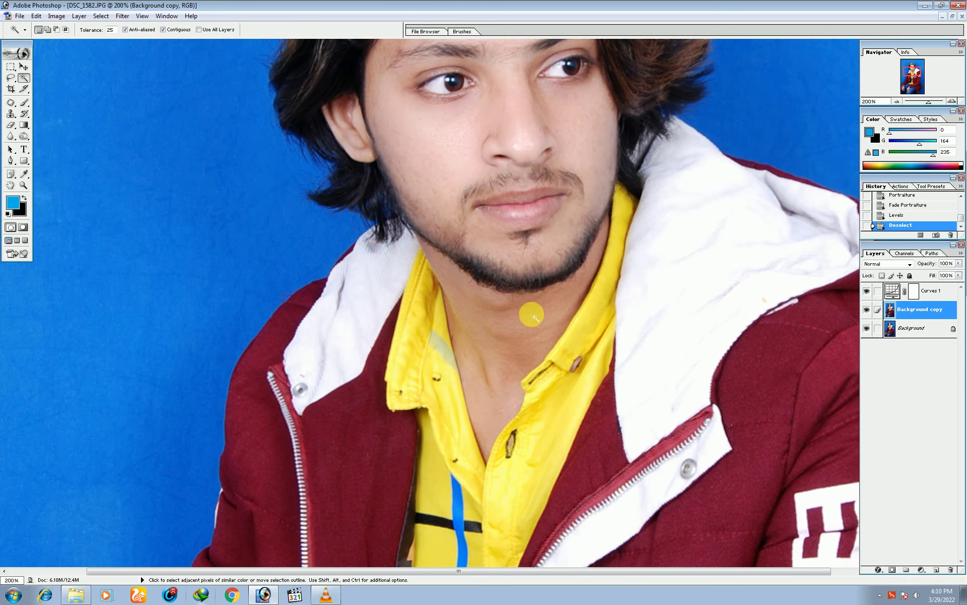
ctrl+click(531, 313)
drag(512, 244, 496, 407)
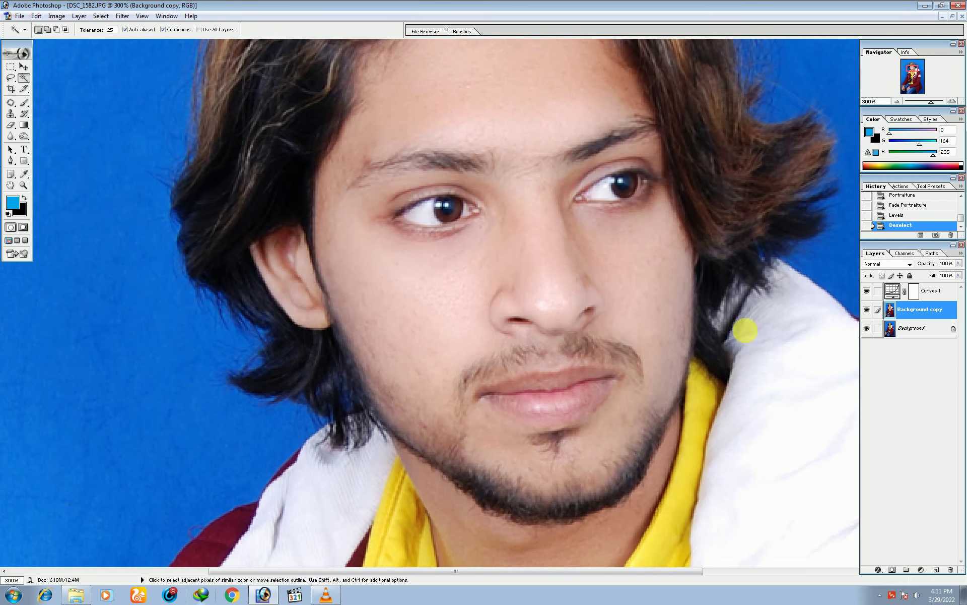
drag(524, 232, 518, 227)
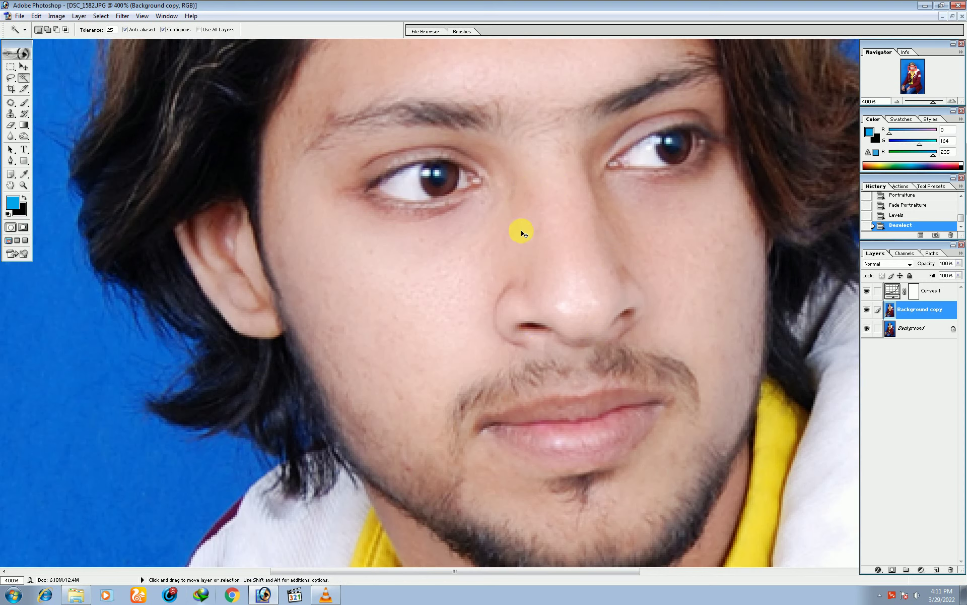
ctrl+click(497, 345)
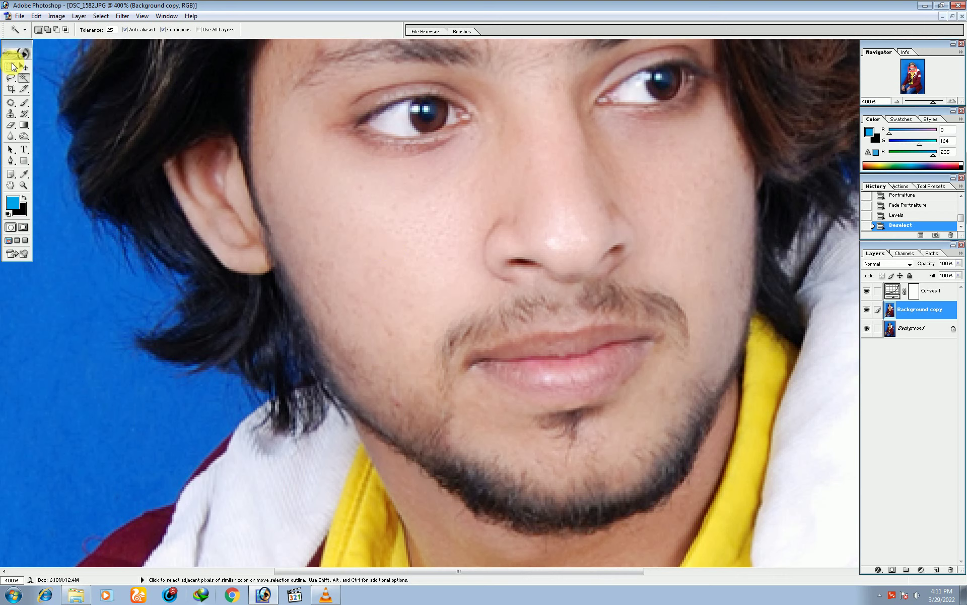
Step: Clone Stamp clean skin over the blemishes on the left cheek and beside the nose
click(11, 114)
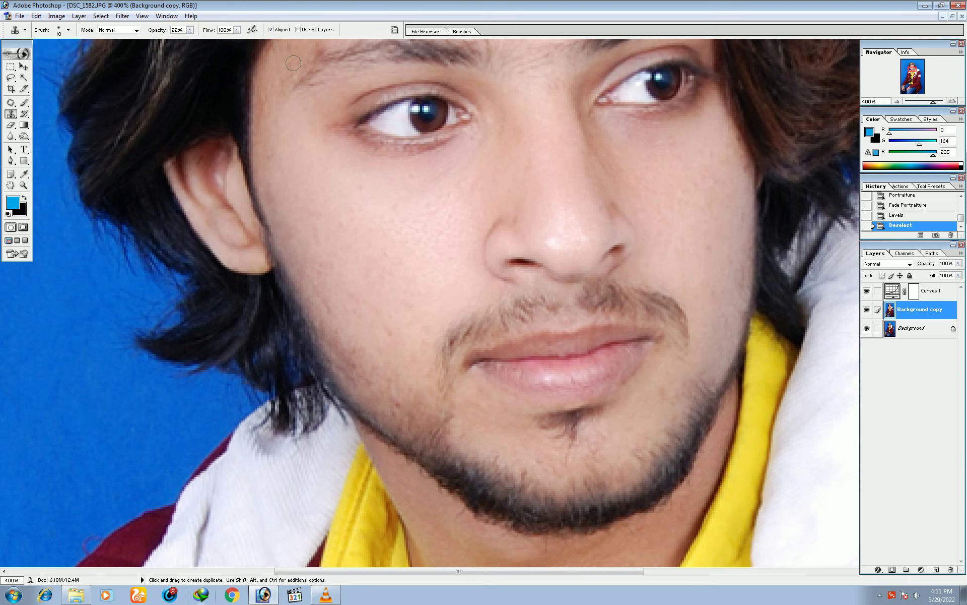
scroll(418, 296, down, 2)
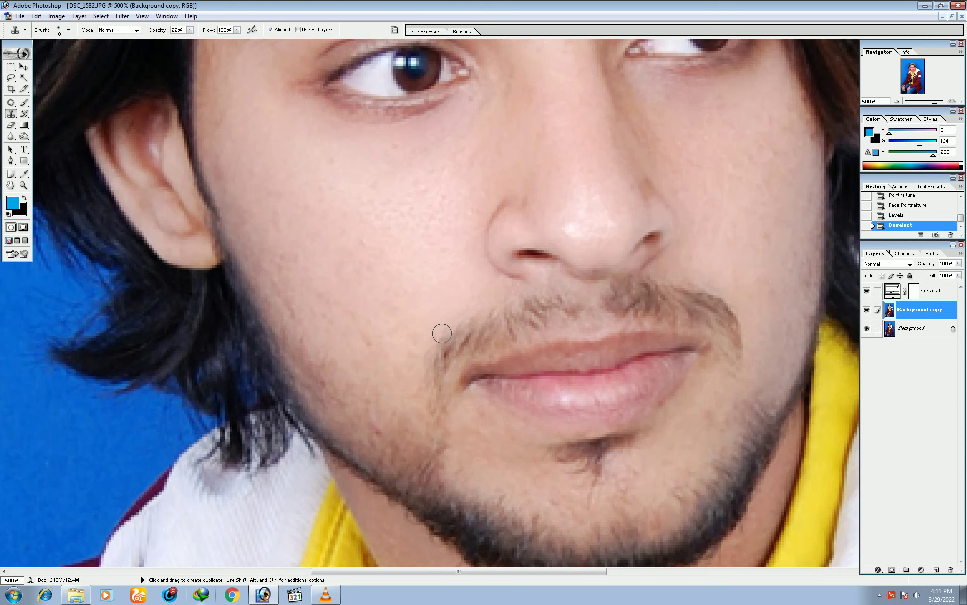
key(ctrl+plus)
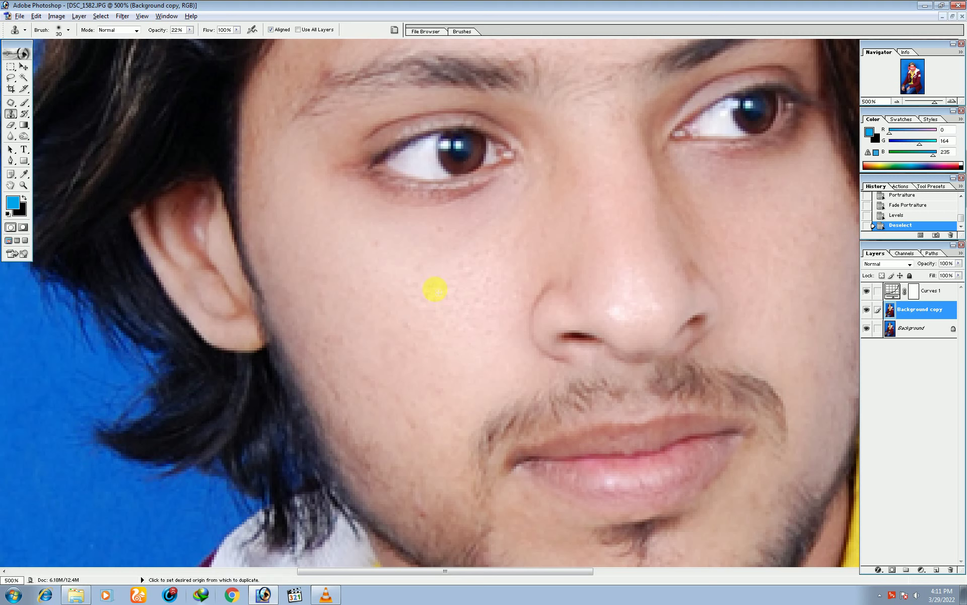
click(451, 262)
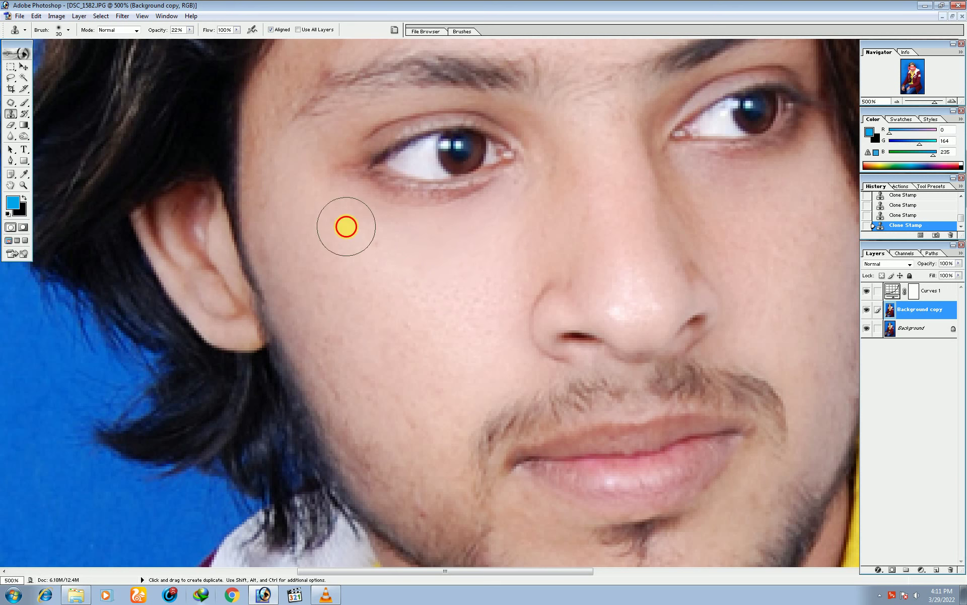
drag(346, 226, 404, 268)
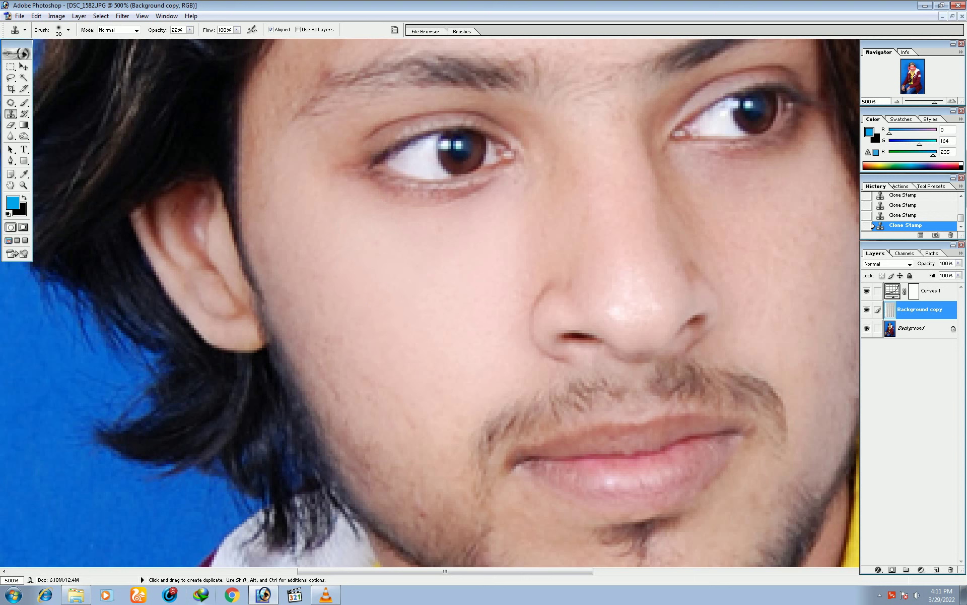
alt+click(309, 255)
drag(320, 306, 340, 342)
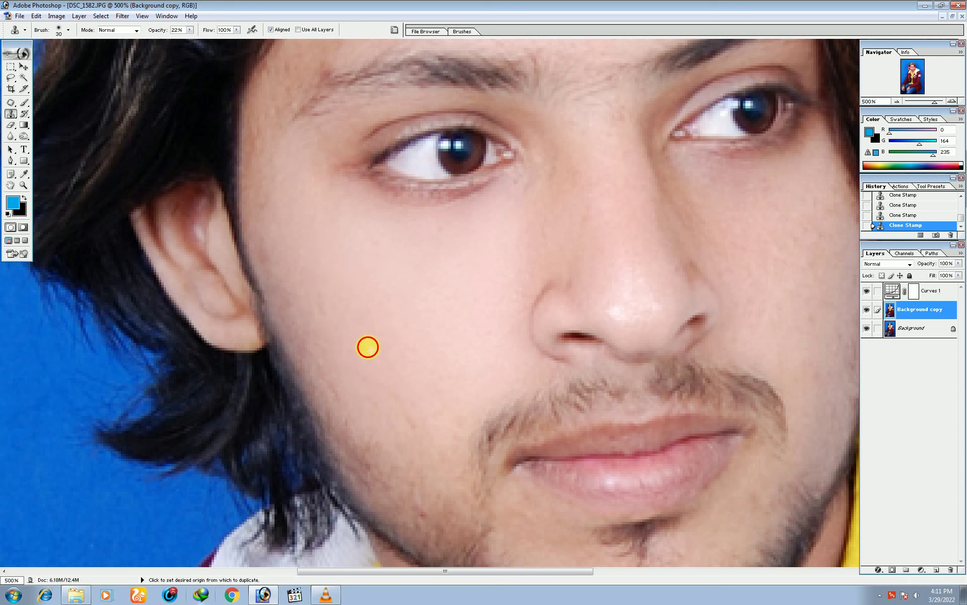
alt+click(368, 347)
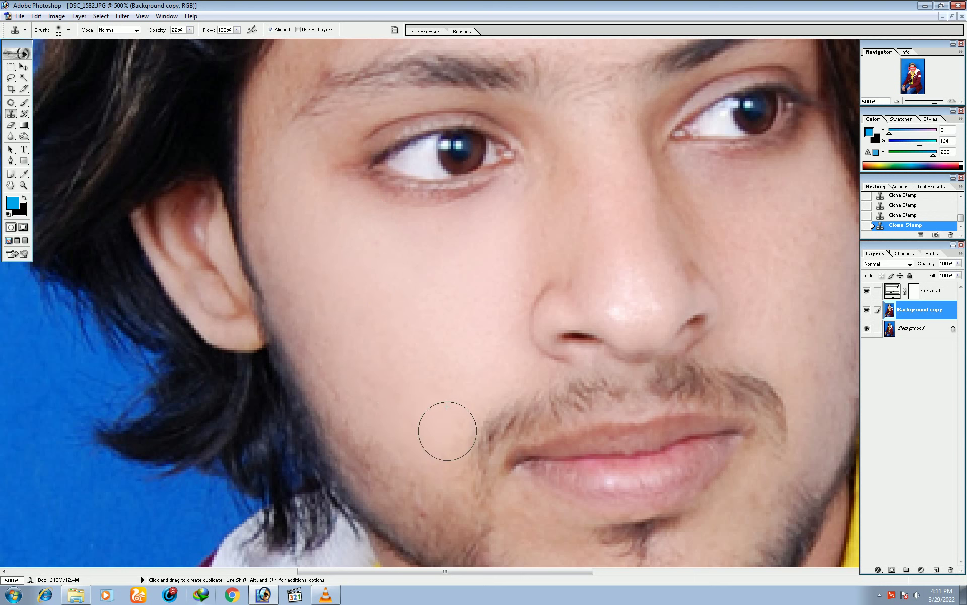
drag(473, 359, 508, 301)
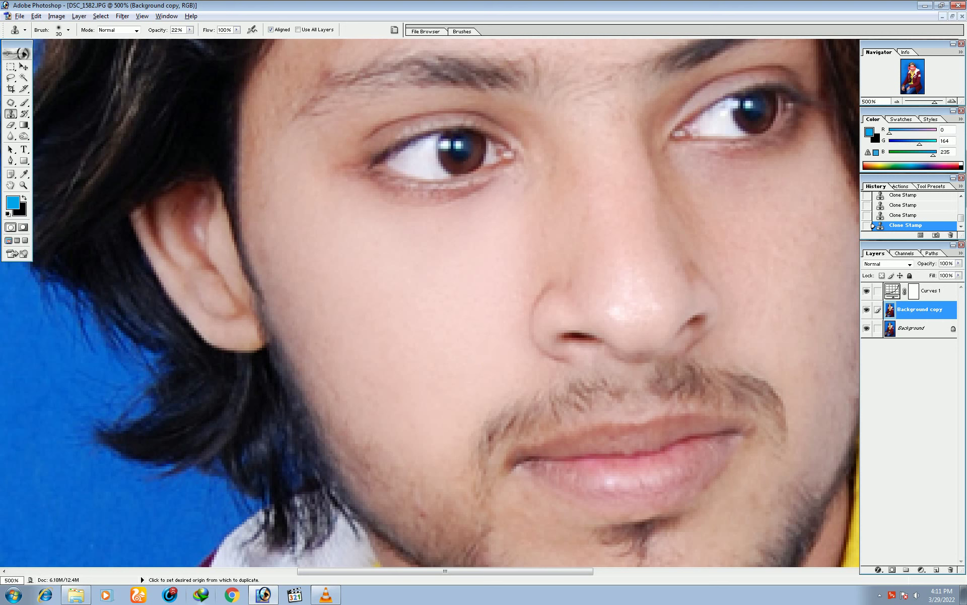
drag(449, 243, 376, 339)
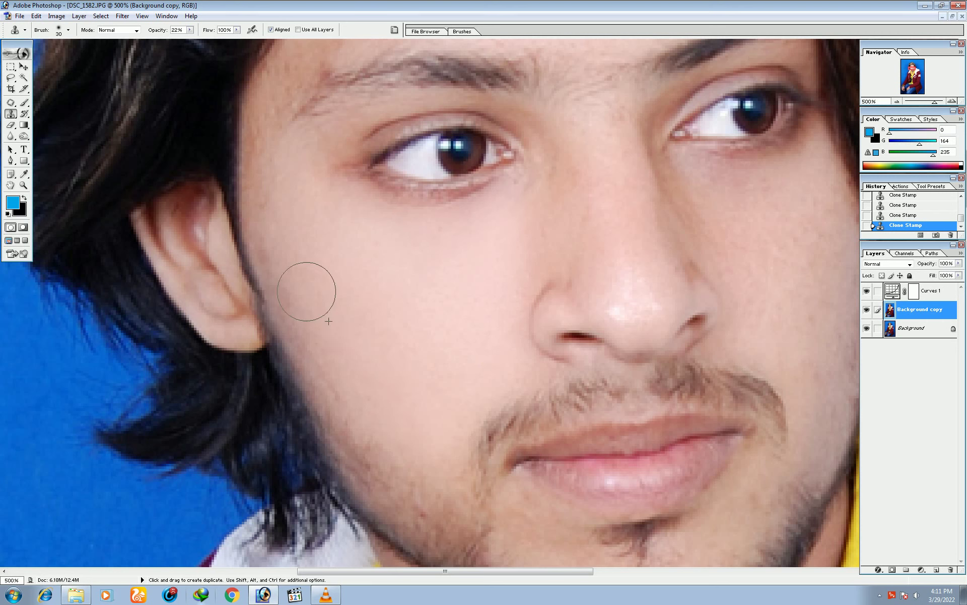
drag(306, 291, 314, 318)
drag(287, 188, 324, 190)
Step: Clone clean skin over the spots on the right cheek, from the nose up toward the eye
scroll(575, 266, up, 2)
scroll(575, 266, right, 3)
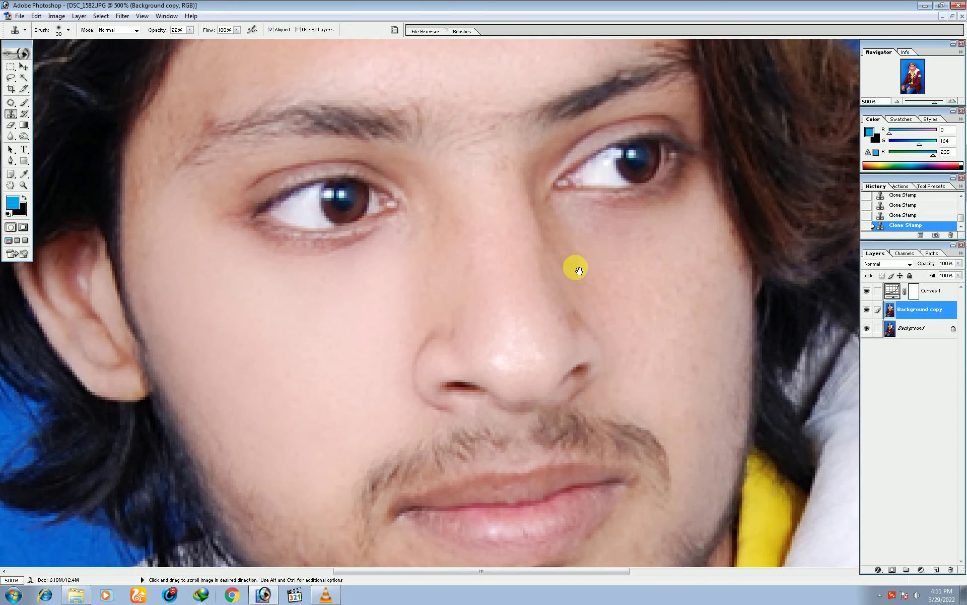
alt+click(609, 290)
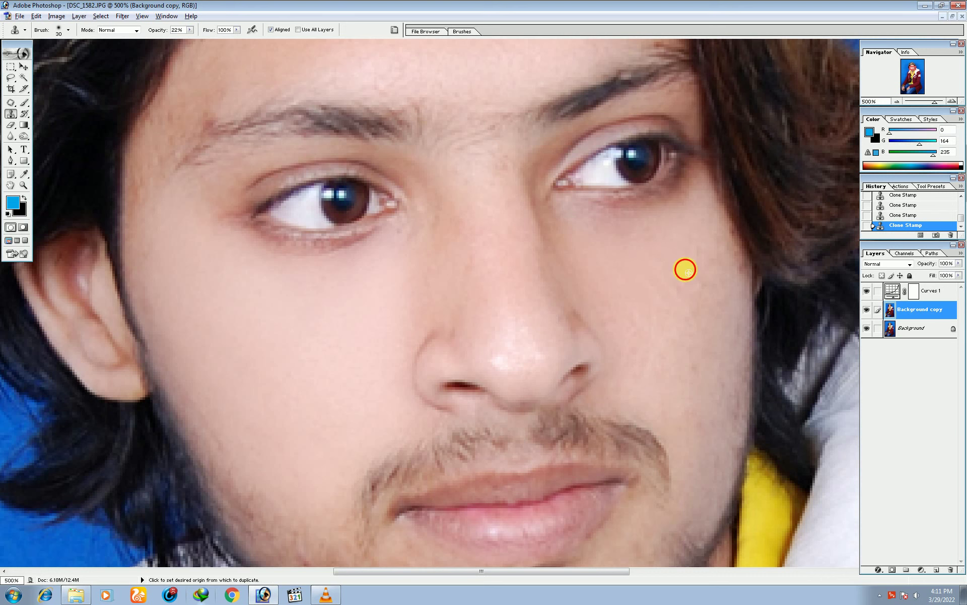
click(675, 333)
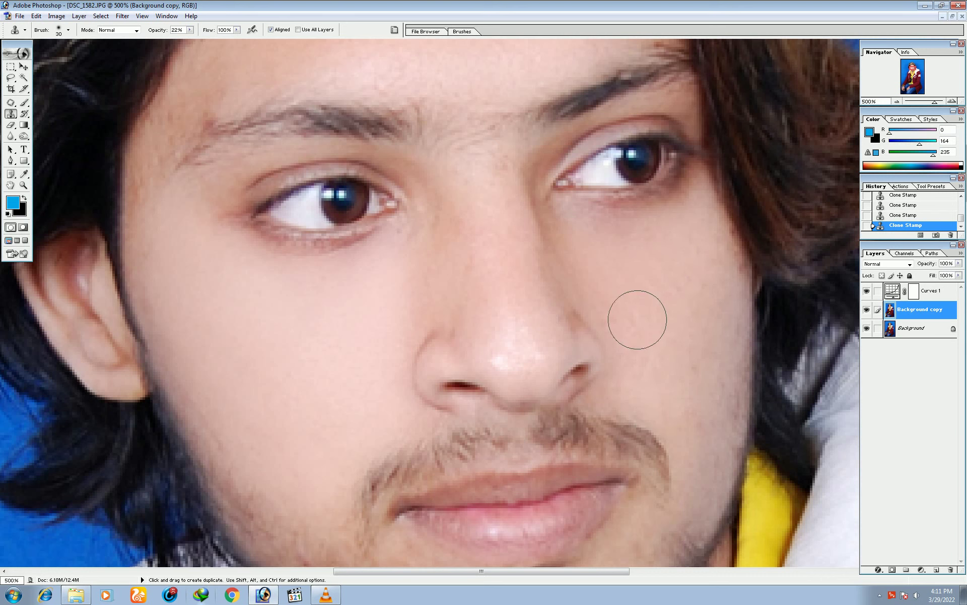
click(685, 368)
click(686, 342)
click(706, 404)
alt+click(689, 304)
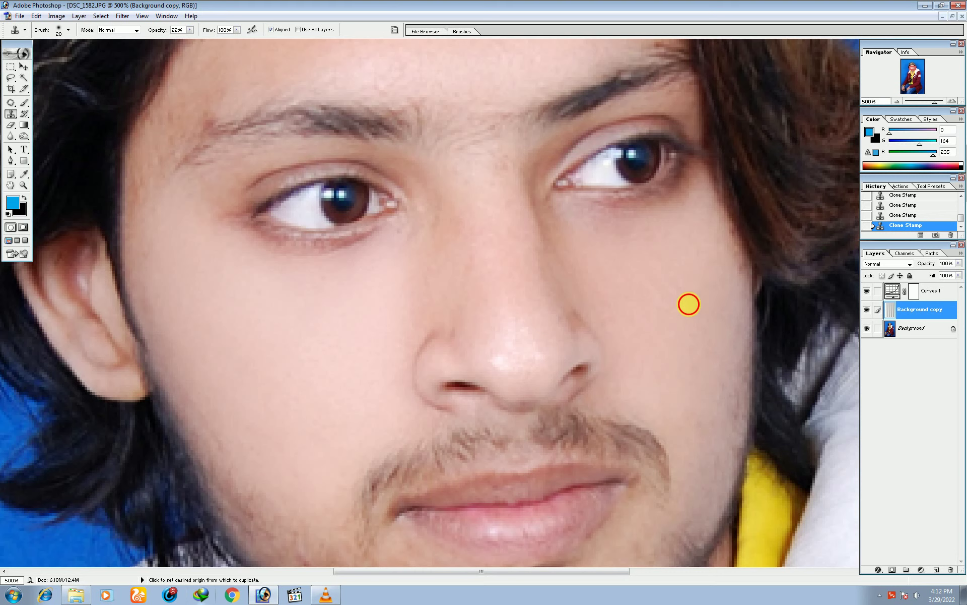
drag(688, 304, 607, 242)
click(632, 344)
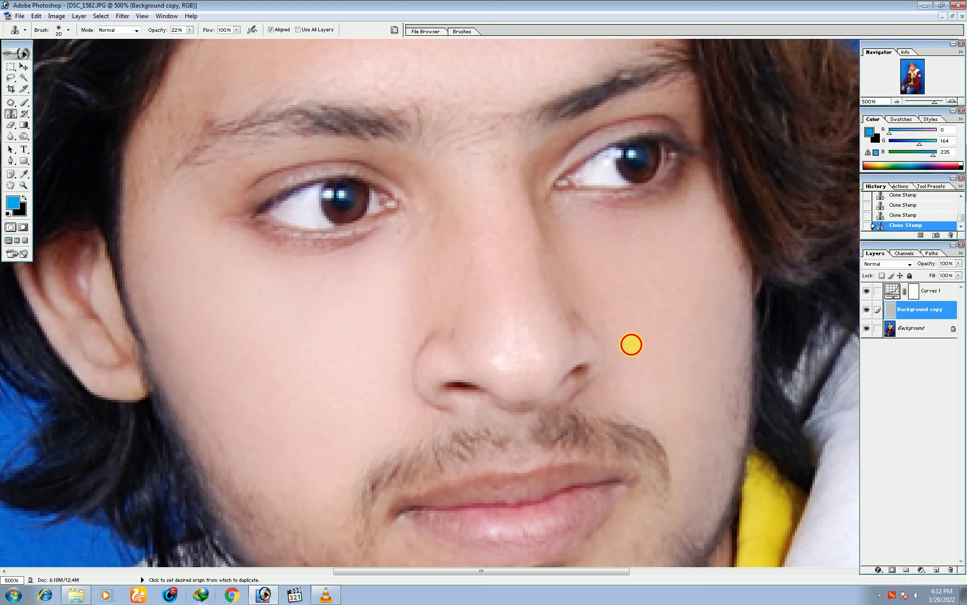
drag(632, 345, 657, 352)
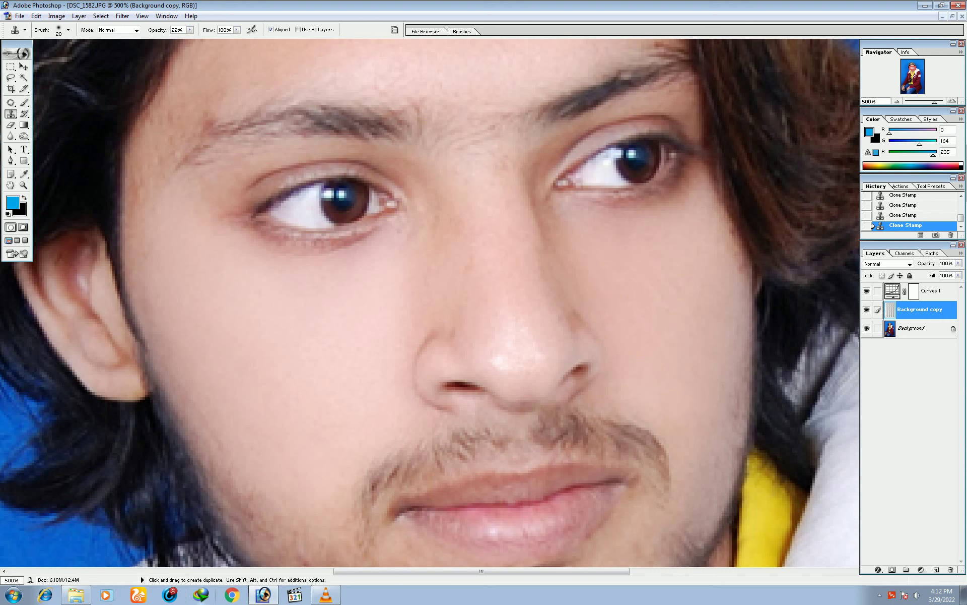
mouse_move(704, 264)
mouse_down()
mouse_move(687, 292)
mouse_move(663, 231)
mouse_up()
Step: Clone clean forehead skin over blemishes across the middle of the forehead
click(576, 248)
drag(444, 45, 494, 214)
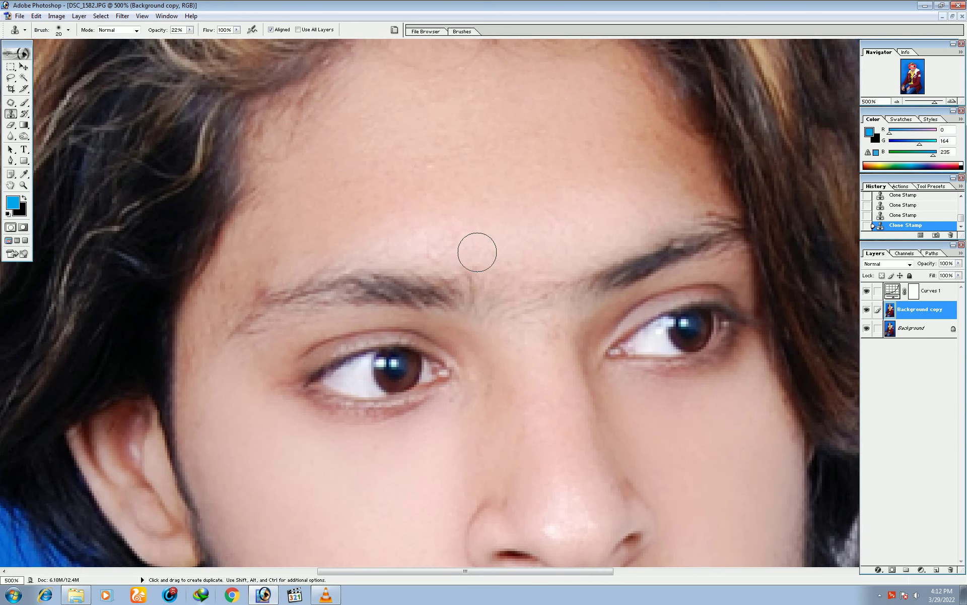
alt+click(454, 112)
click(324, 196)
alt+click(456, 173)
click(549, 201)
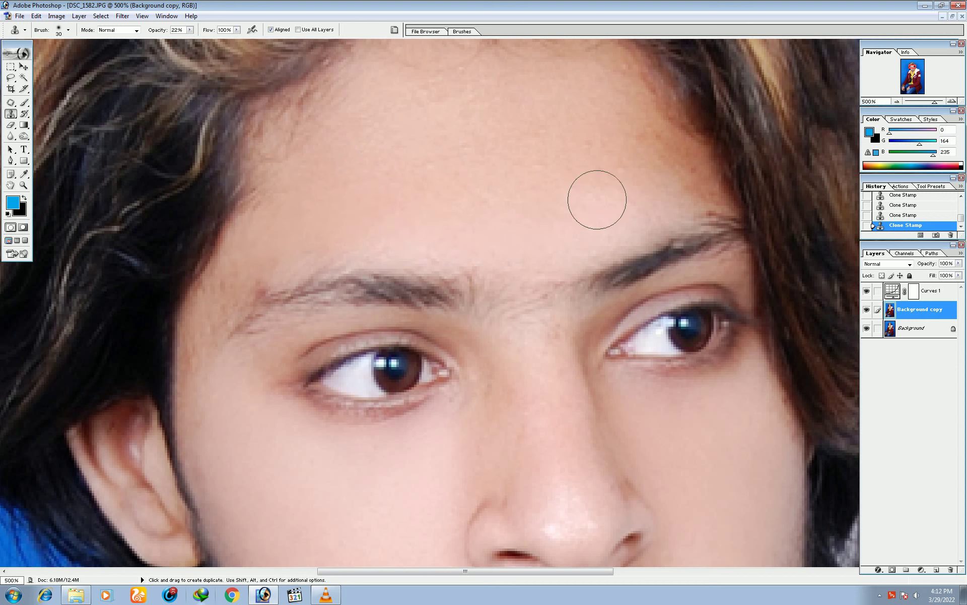
click(581, 134)
click(528, 126)
alt+click(428, 181)
click(484, 134)
click(596, 134)
Step: Smooth the upper forehead up to the hairline, resampling several clean skin sources
drag(611, 144, 589, 82)
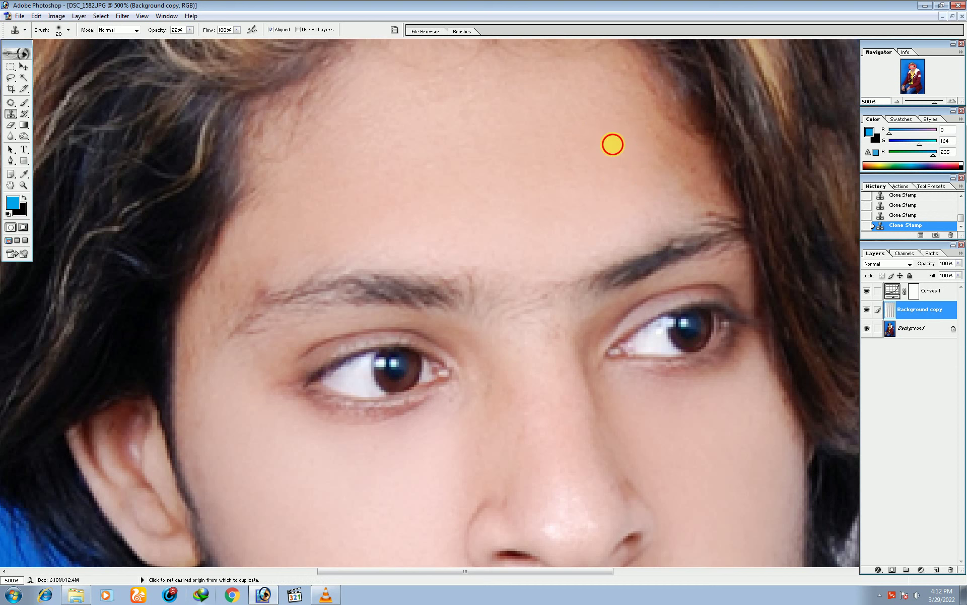
click(622, 137)
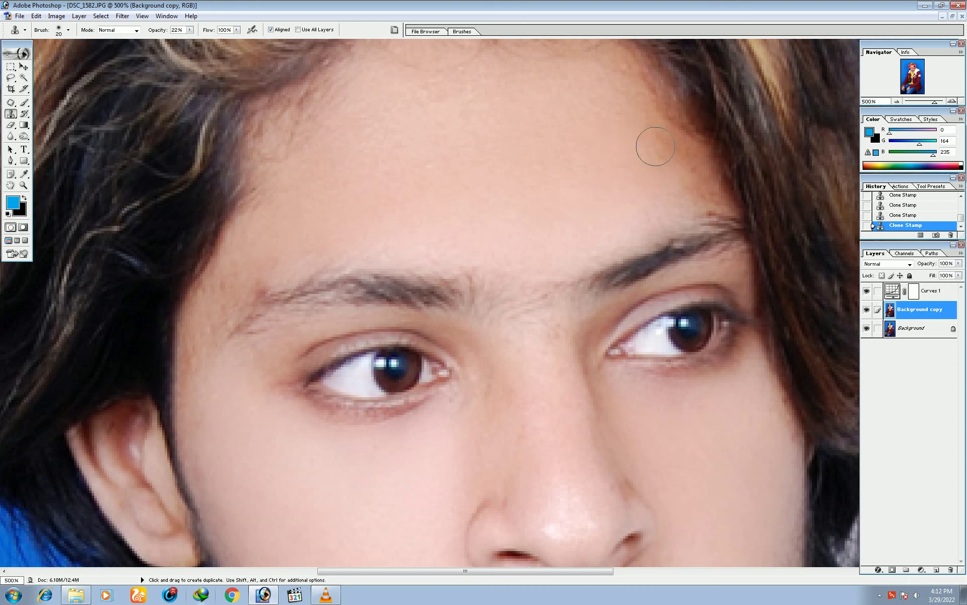
drag(688, 174, 657, 143)
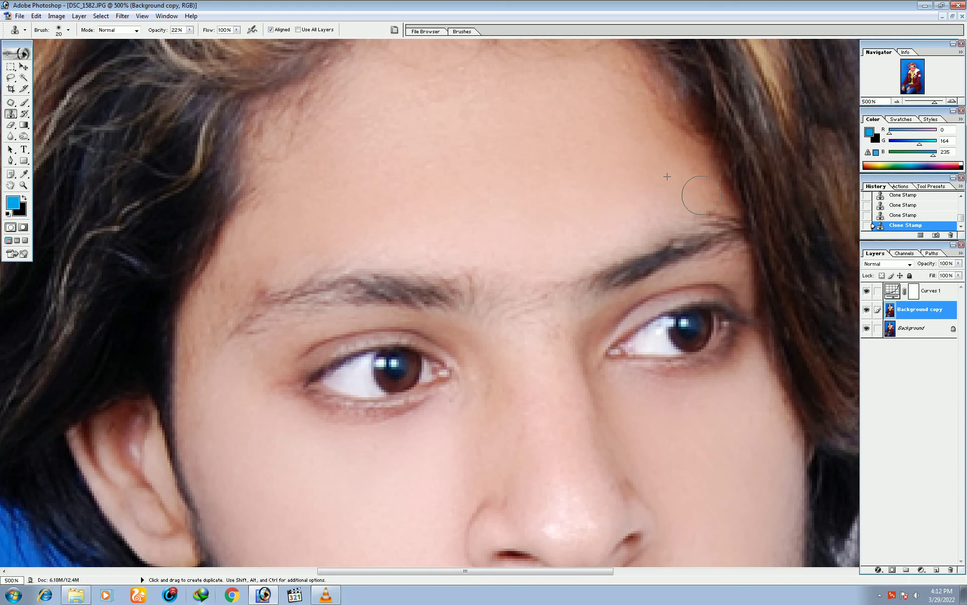
drag(702, 195, 641, 124)
drag(617, 86, 563, 189)
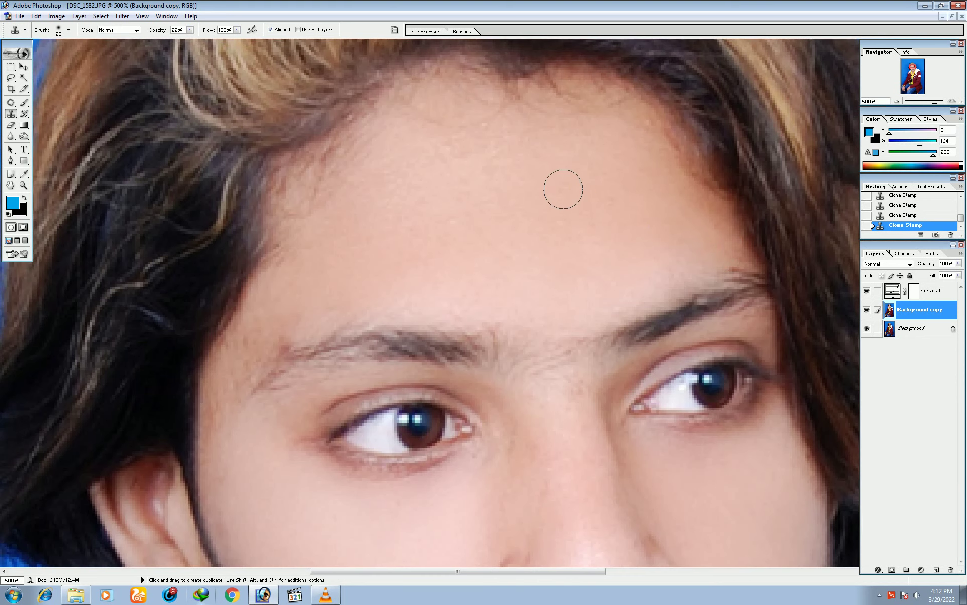
alt+click(576, 212)
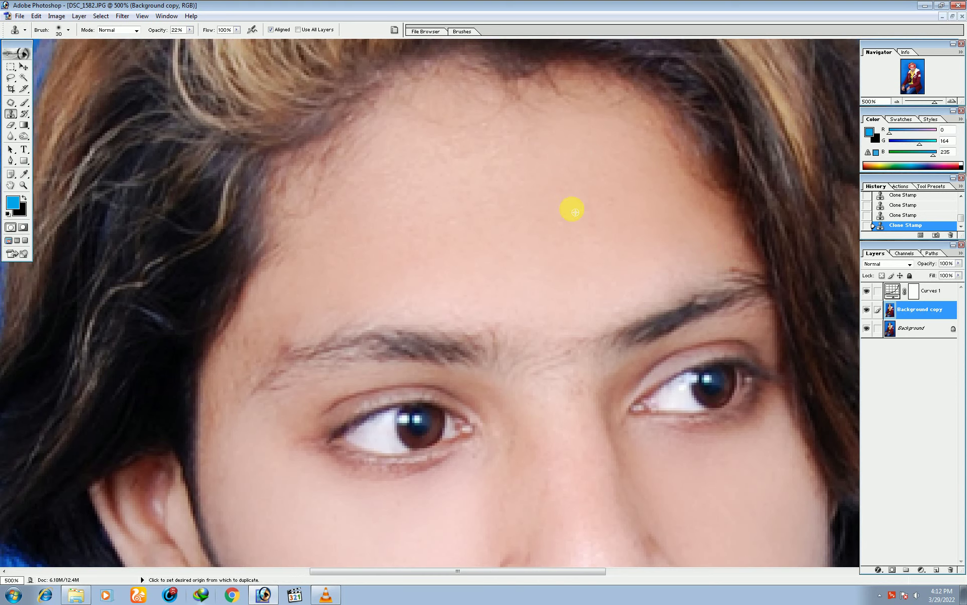
alt+click(518, 190)
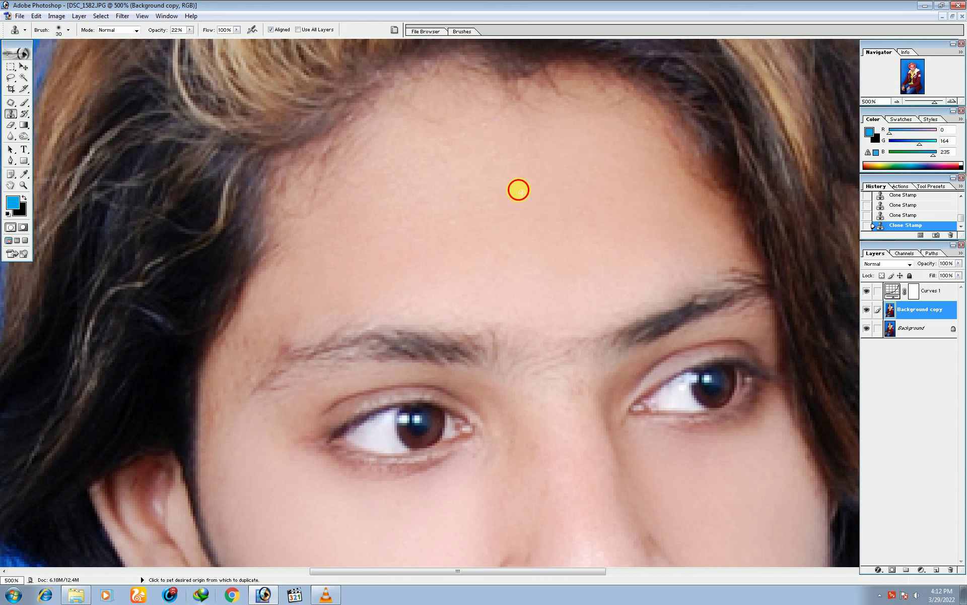
alt+click(647, 215)
alt+click(478, 209)
alt+click(510, 161)
Step: Even out the remaining uneven patches on the left forehead near the hairline
click(385, 206)
click(506, 217)
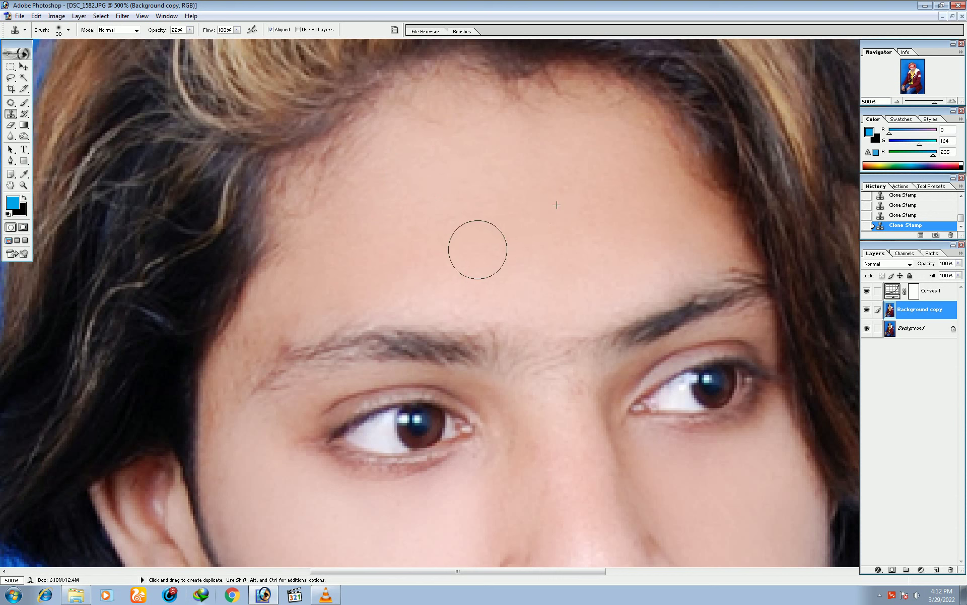
click(385, 222)
click(443, 173)
drag(464, 117, 452, 129)
alt+click(411, 153)
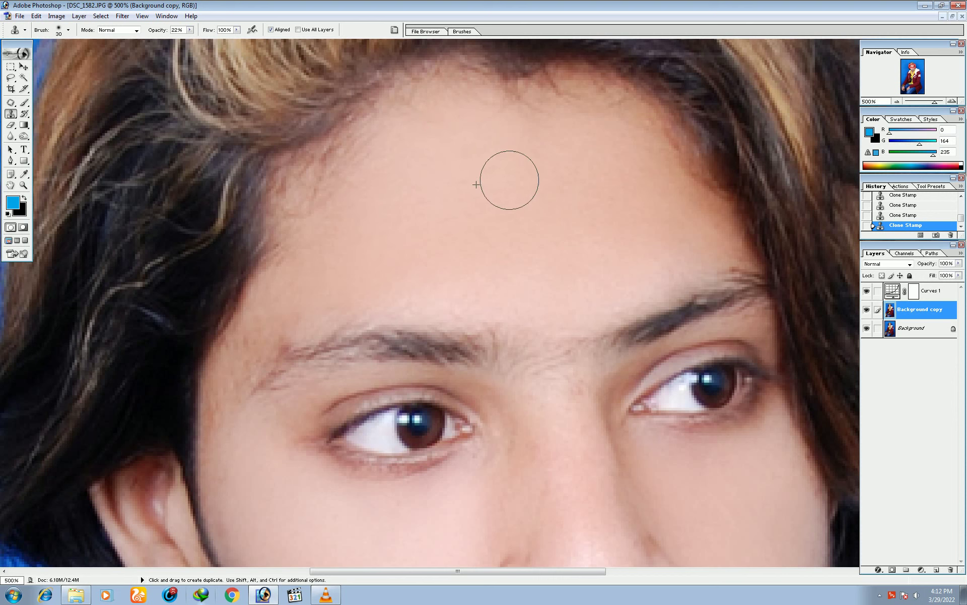
drag(403, 268, 482, 183)
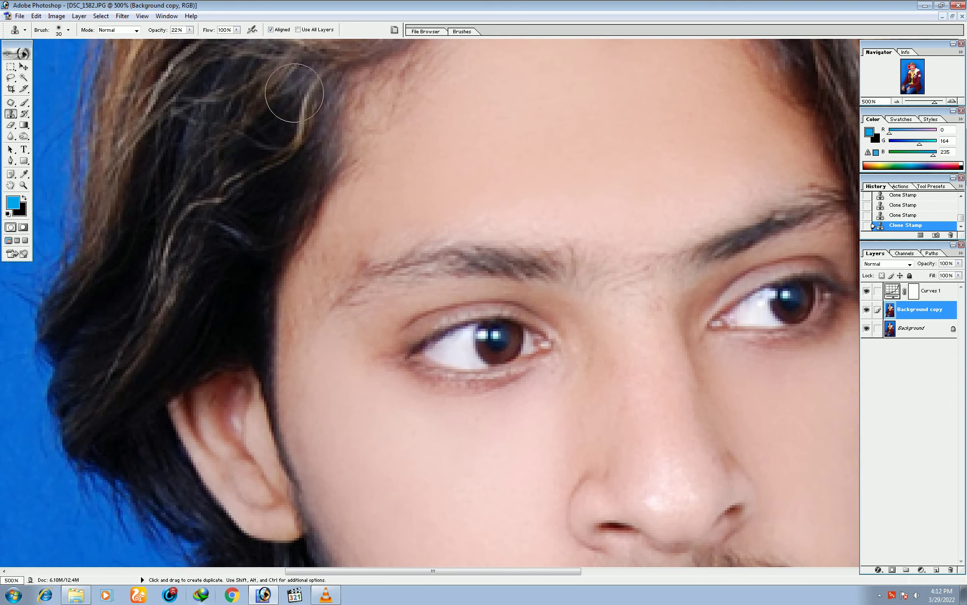
click(398, 199)
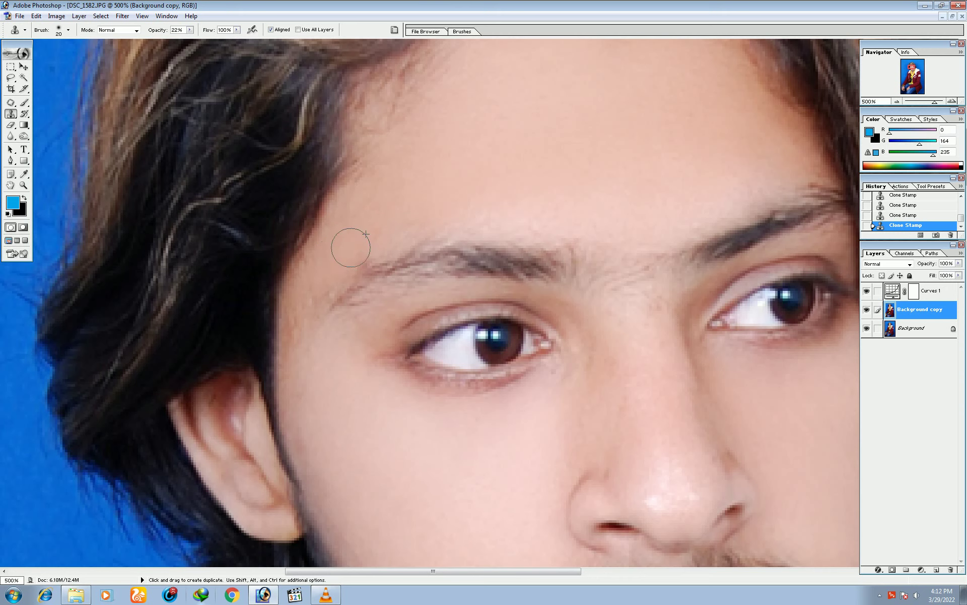
Step: Smooth the temple beside the eye and the cheek skin beside the ear
click(323, 319)
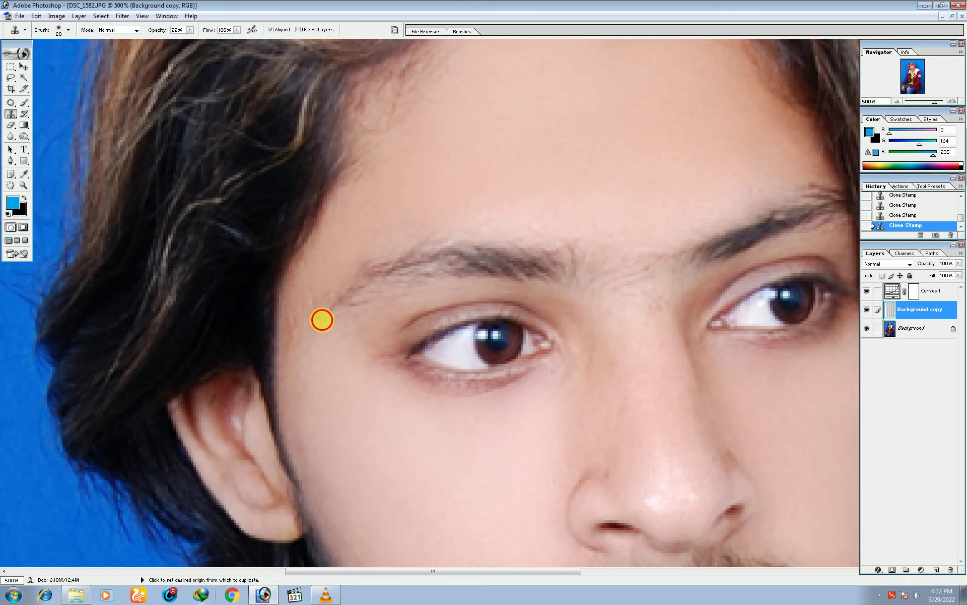
click(311, 385)
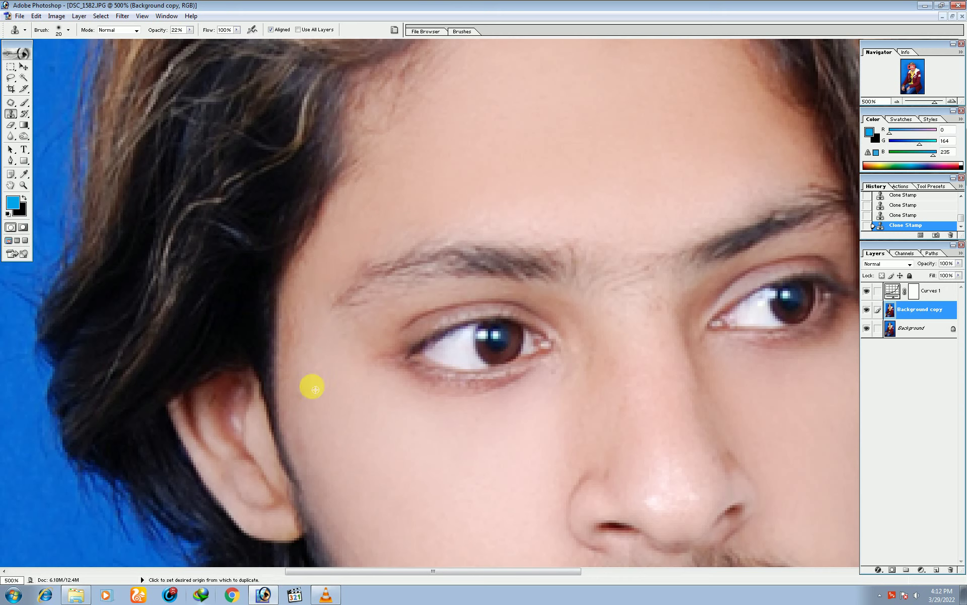
click(305, 345)
alt+click(321, 458)
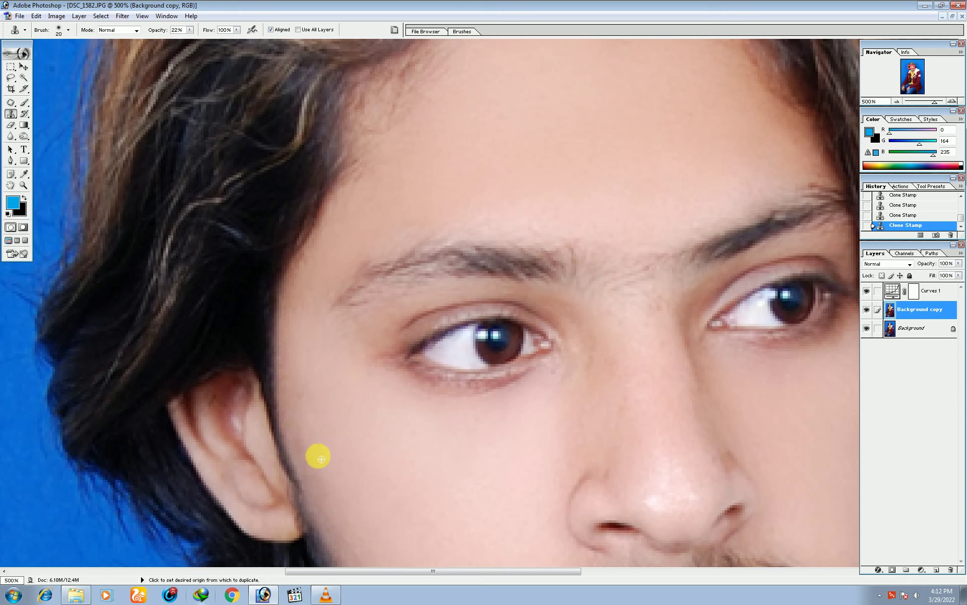
click(316, 459)
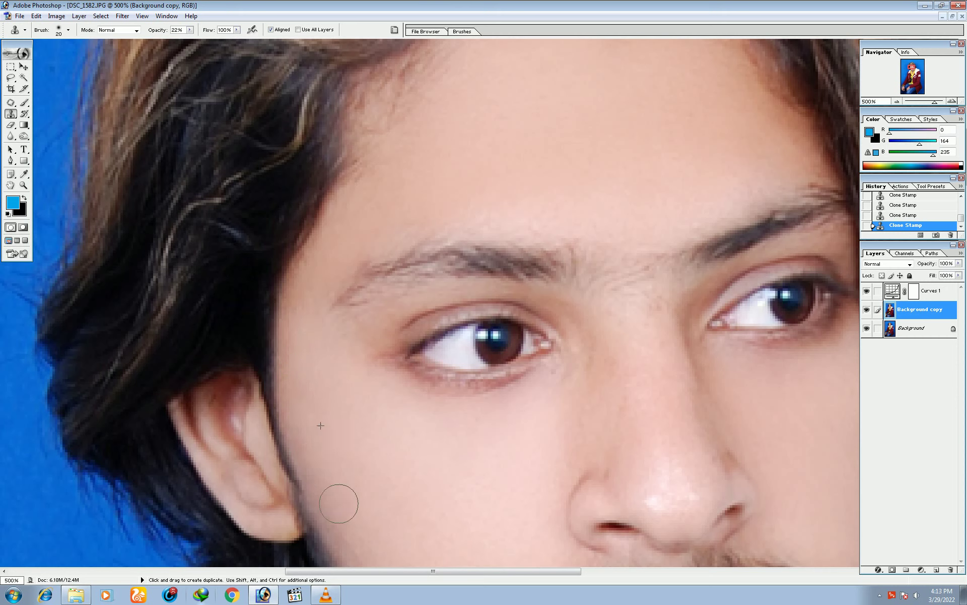
drag(317, 378, 339, 373)
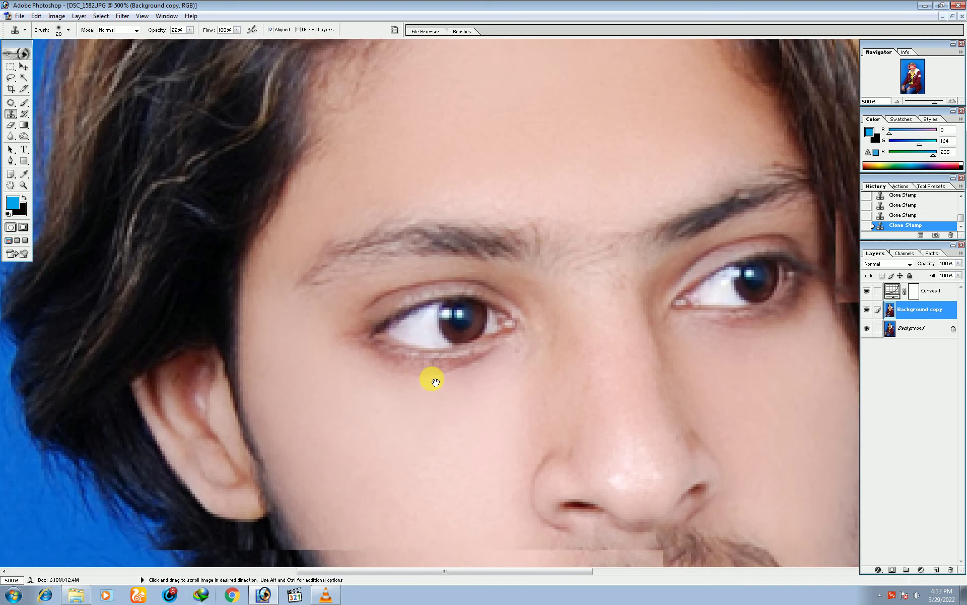
Step: Clone clean skin over spots on the cheek and beside the nostril
drag(432, 378, 255, 222)
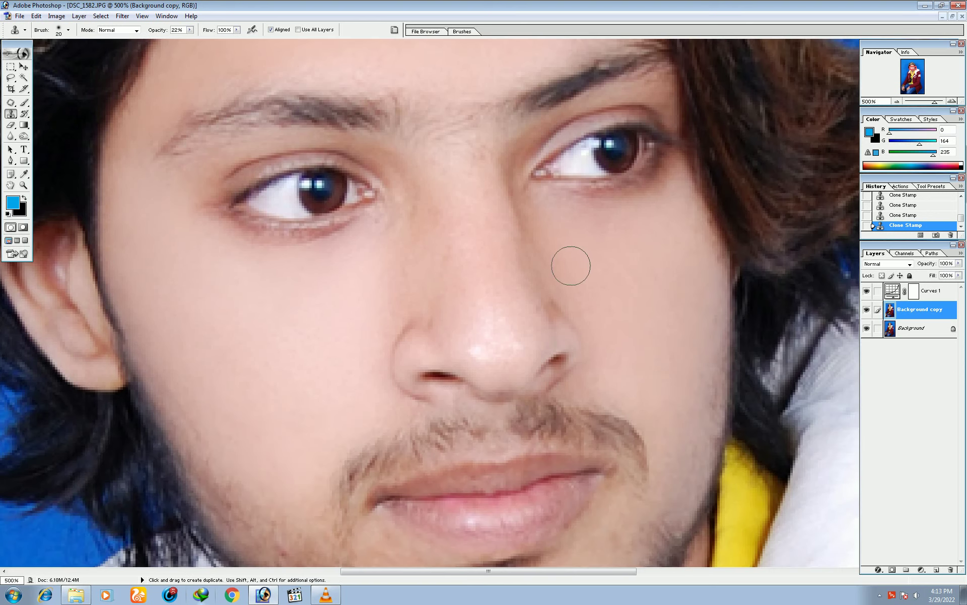
click(700, 281)
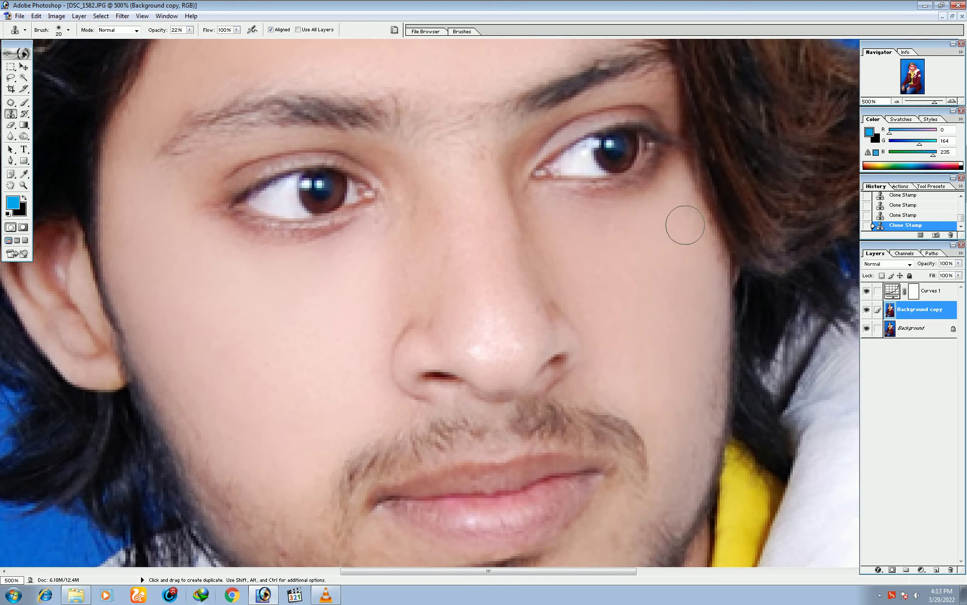
click(708, 288)
click(670, 409)
click(622, 354)
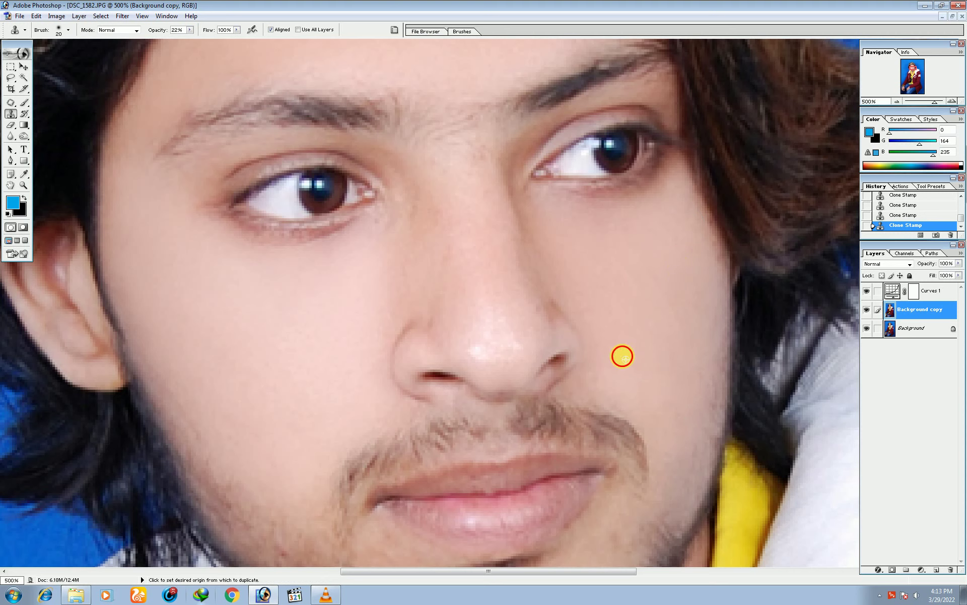
click(586, 379)
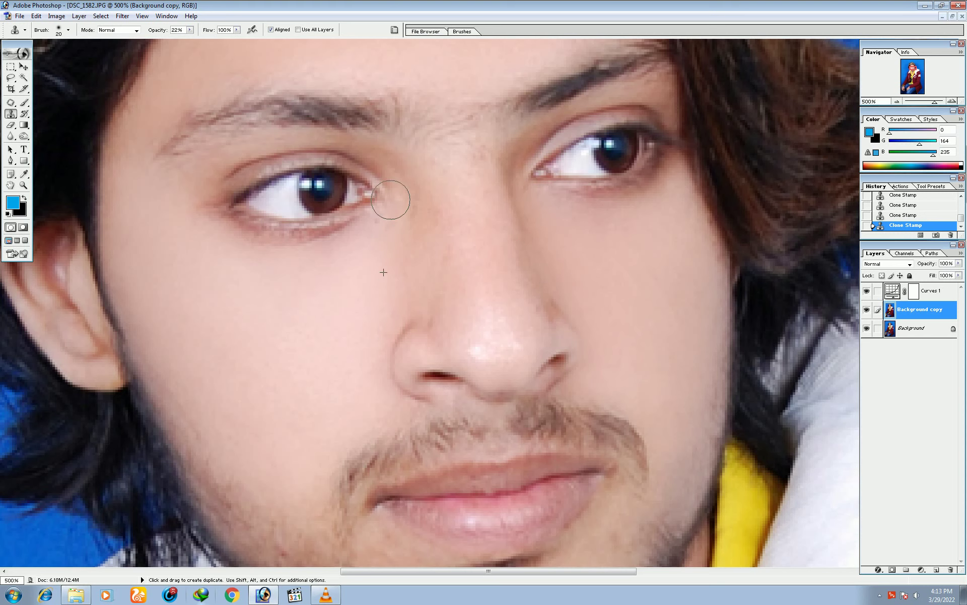
Step: Smooth the skin between the brows and down the nose bridge
drag(455, 192, 477, 188)
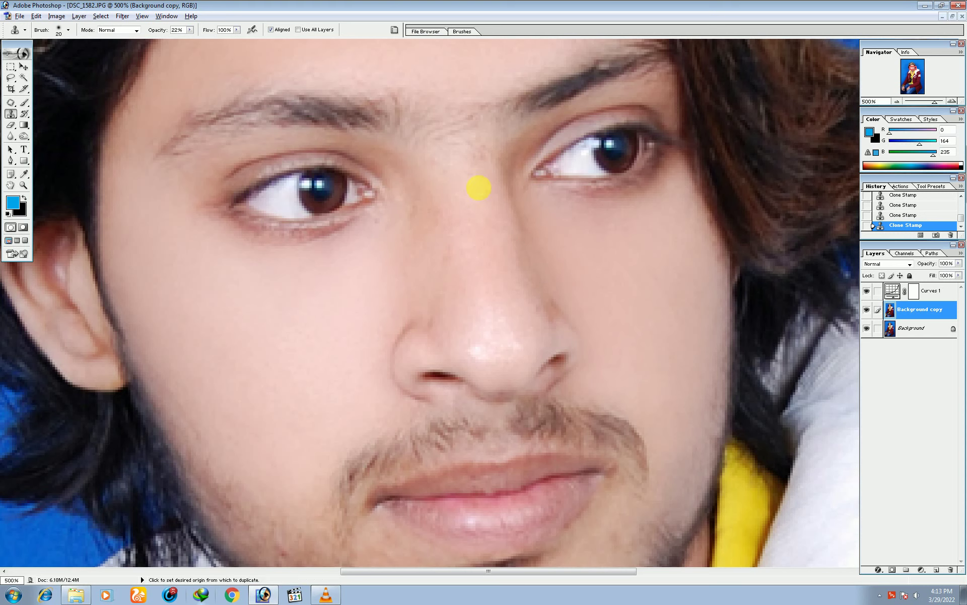
drag(525, 320, 549, 363)
alt+click(511, 315)
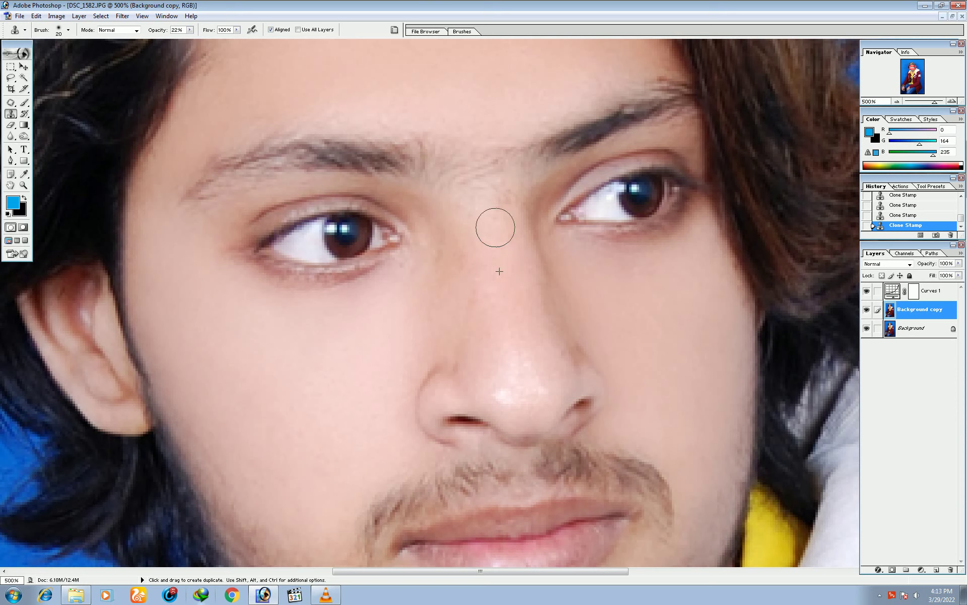
drag(504, 218, 527, 363)
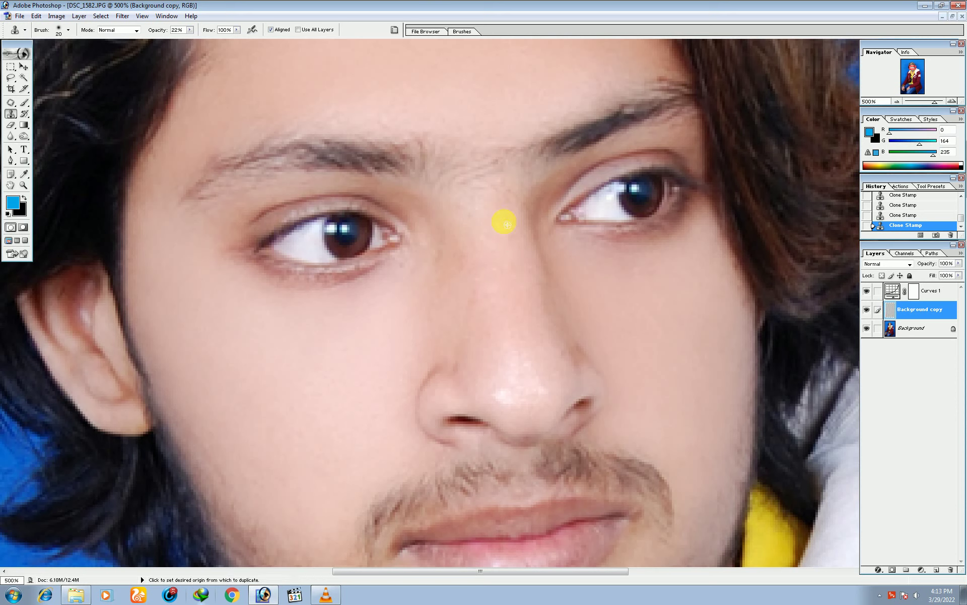
alt+click(530, 372)
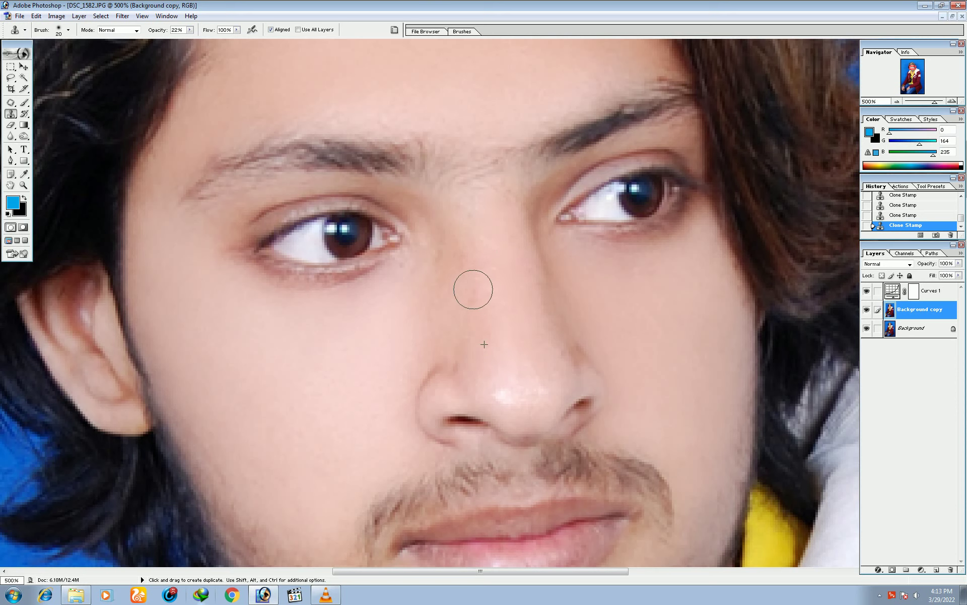
drag(464, 244, 469, 351)
drag(472, 306, 461, 324)
mouse_move(432, 280)
mouse_down()
mouse_move(432, 260)
mouse_move(443, 320)
mouse_up()
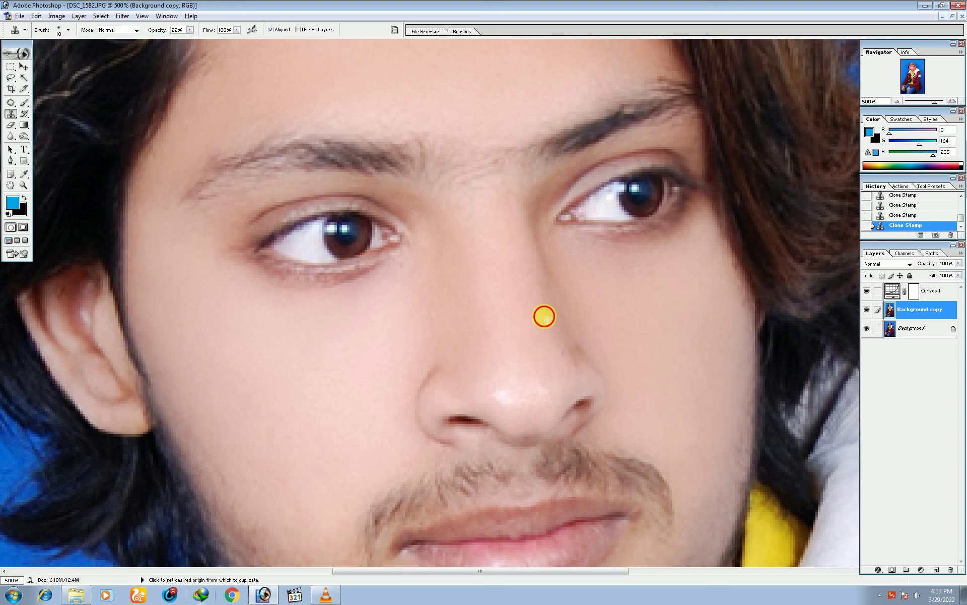
Step: Even the skin along the side of the nose and soften the nose-tip highlight
alt+click(545, 318)
drag(581, 319, 549, 263)
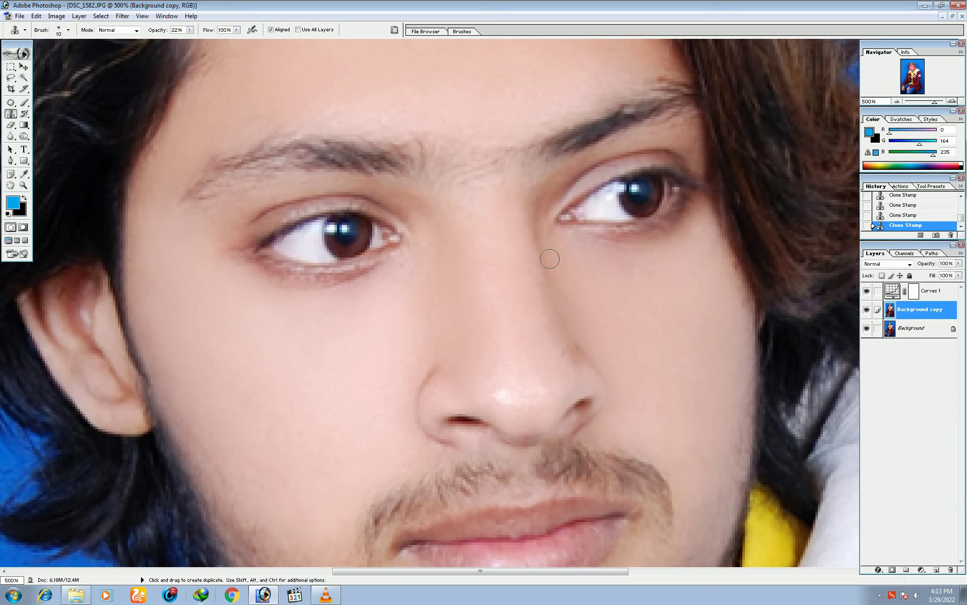
click(576, 329)
click(567, 369)
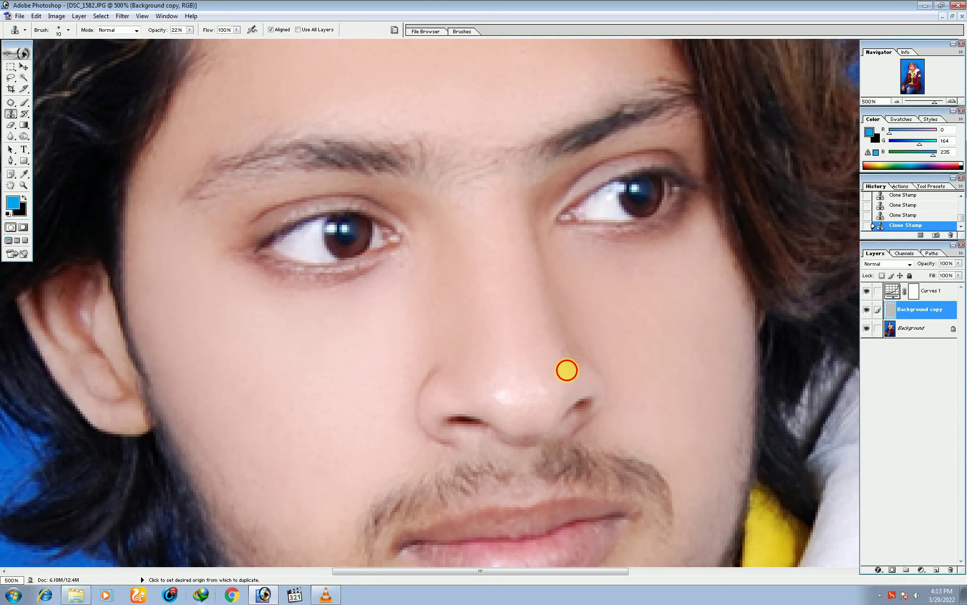
drag(538, 301, 523, 219)
drag(527, 373, 540, 378)
Step: Clone cheek skin onto the left side of the chin
scroll(483, 383, down, 5)
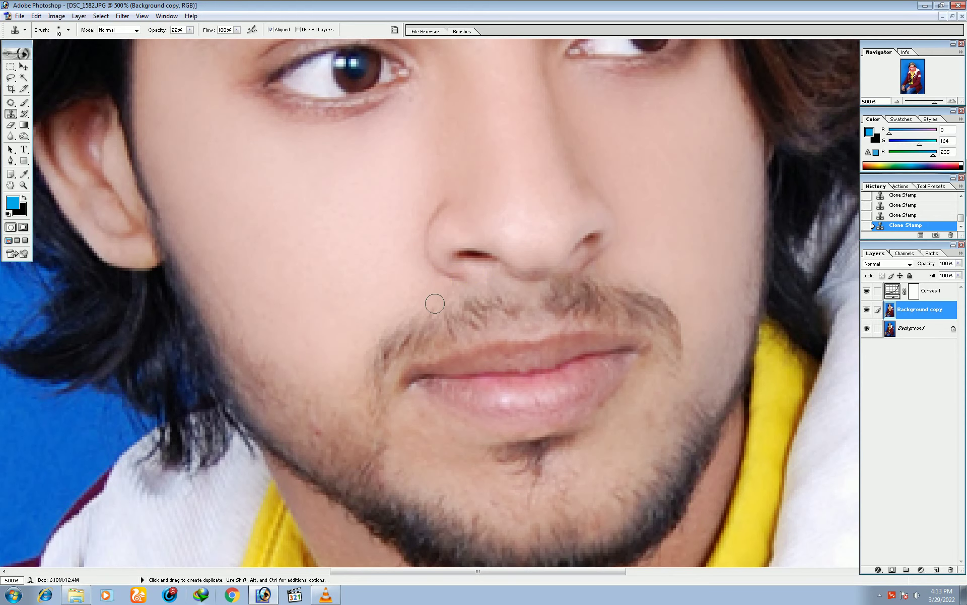
scroll(424, 407, down, 3)
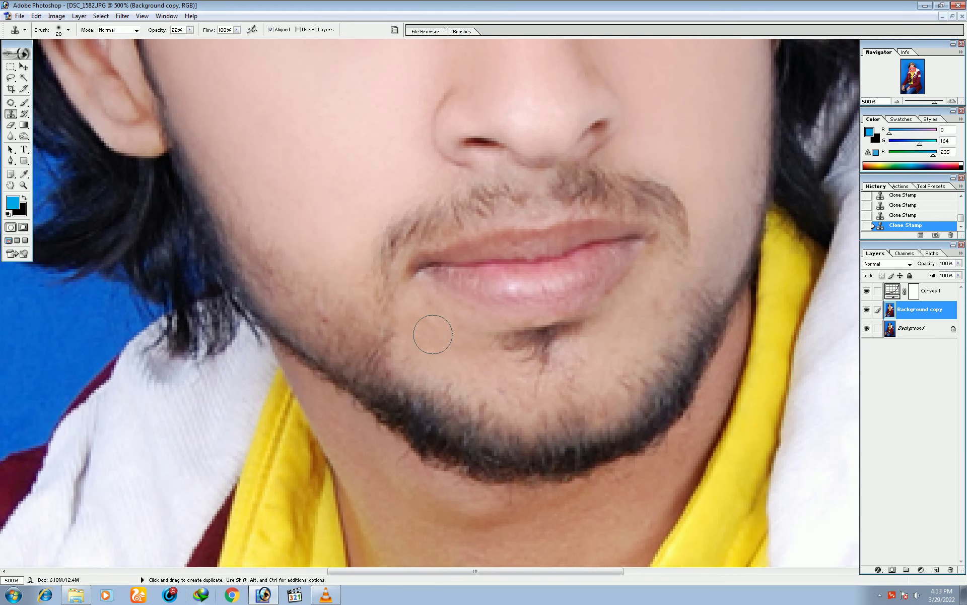
alt+click(358, 244)
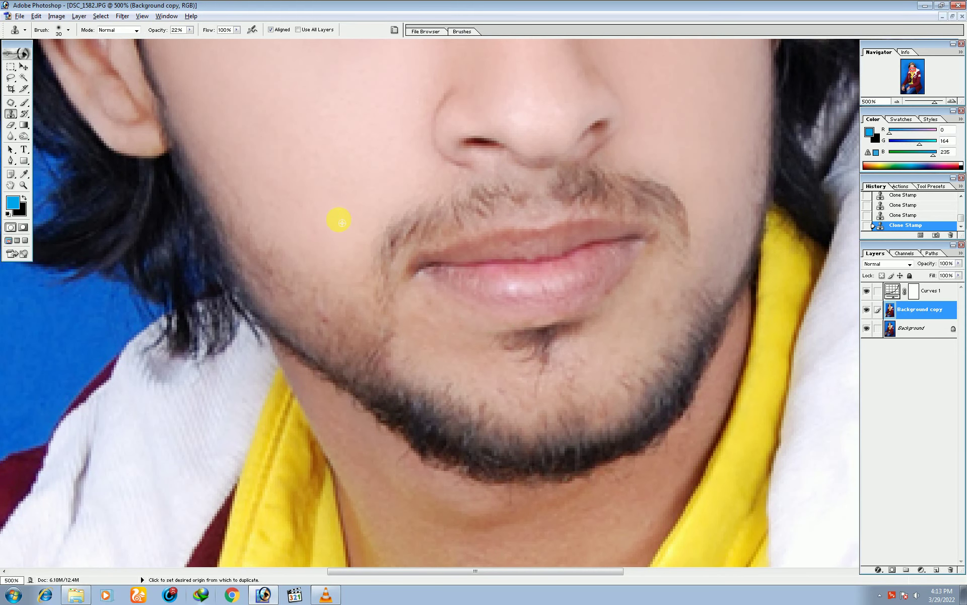
click(443, 331)
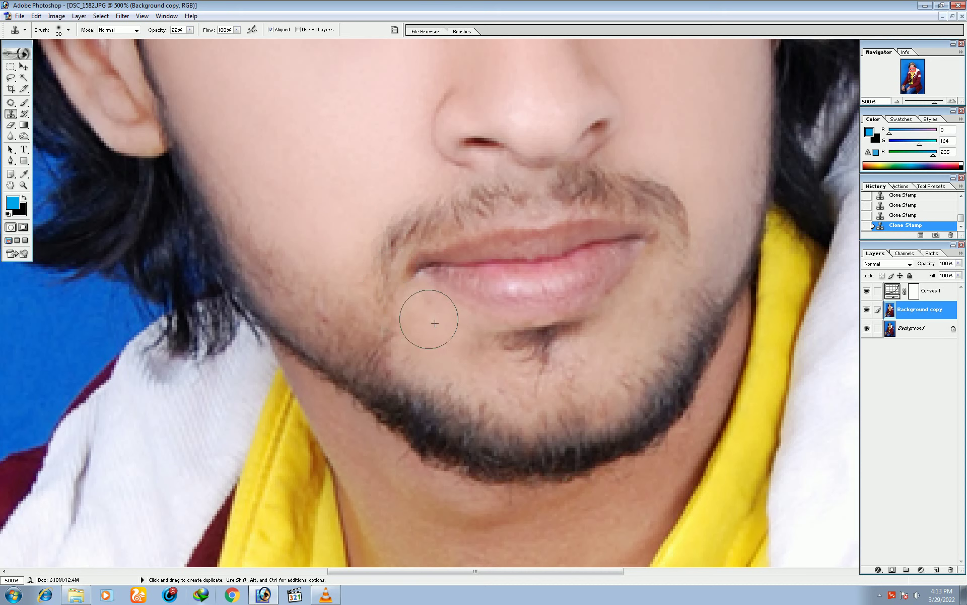
key(alt)
mouse_move(424, 323)
mouse_down()
mouse_move(417, 300)
mouse_move(436, 334)
mouse_move(457, 328)
mouse_up()
Step: Smooth the right side of the chin and beneath the lower lip with cloned skin
alt+click(717, 158)
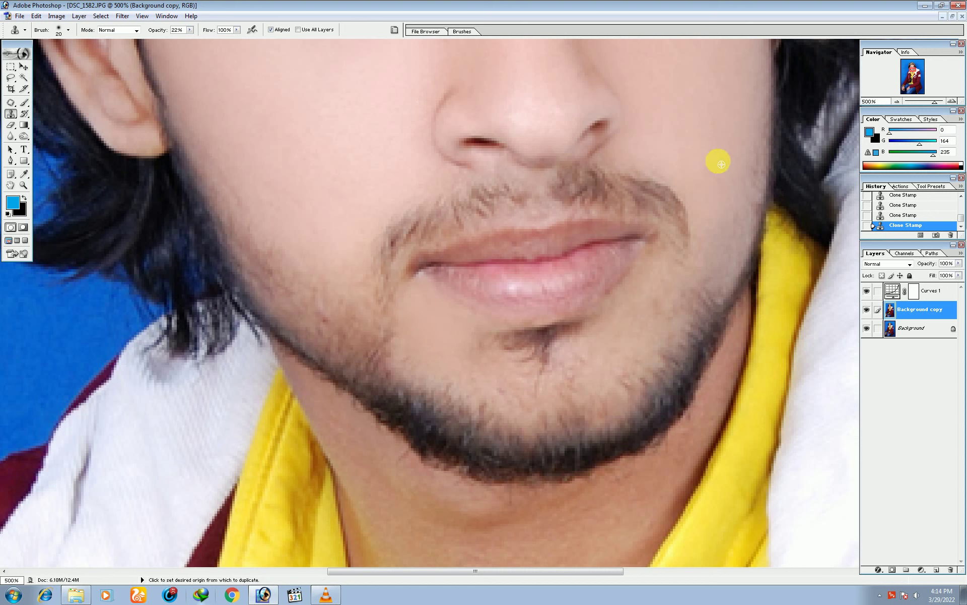
drag(637, 318, 640, 308)
alt+click(702, 142)
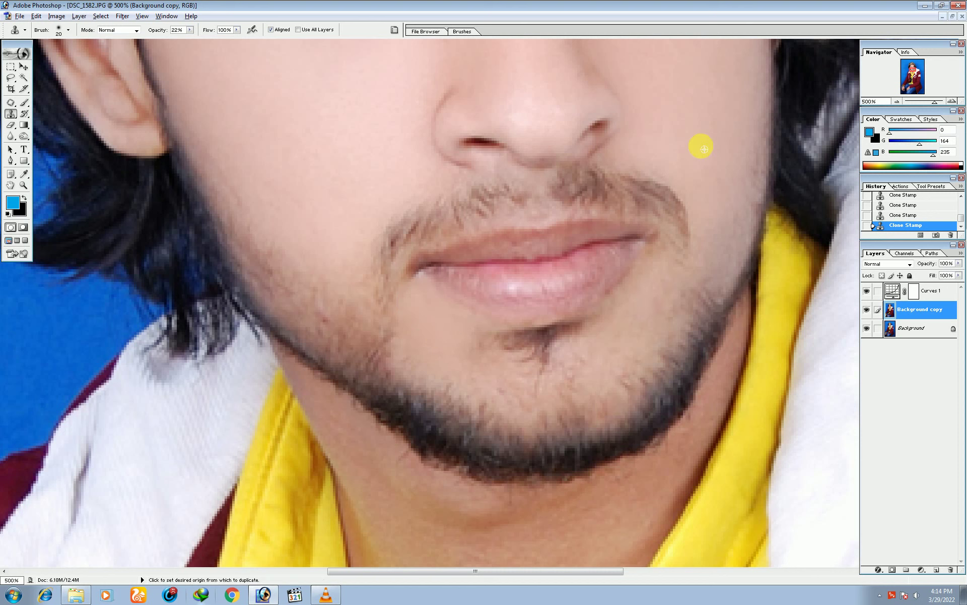
alt+click(644, 289)
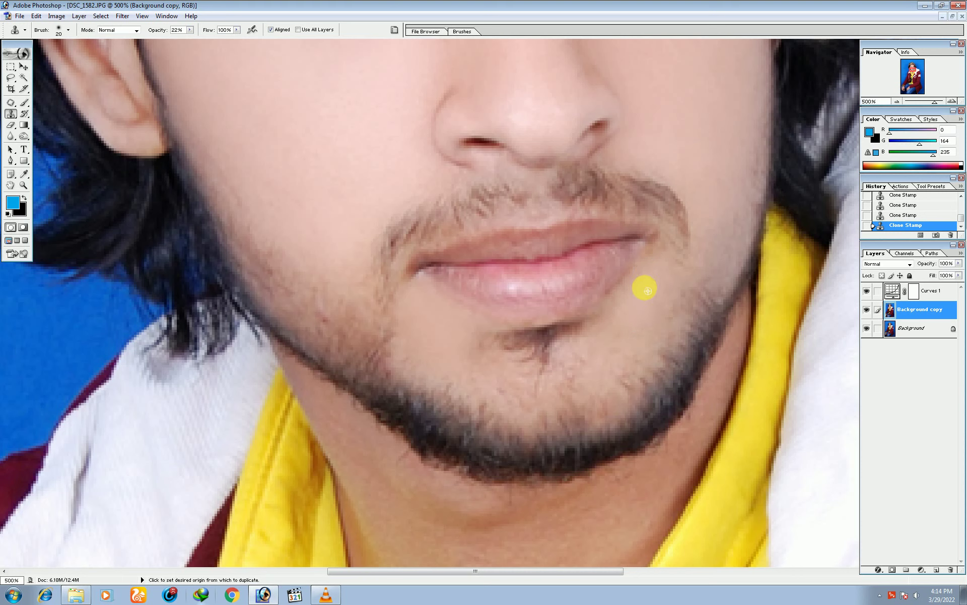
mouse_move(627, 316)
mouse_down()
mouse_move(609, 334)
mouse_move(660, 253)
mouse_up()
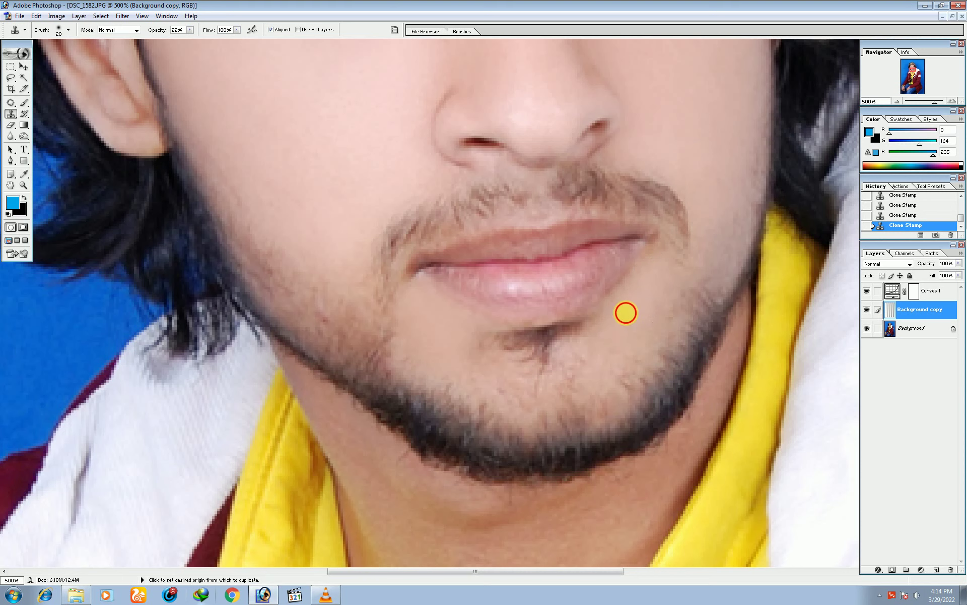
click(620, 352)
alt+click(650, 297)
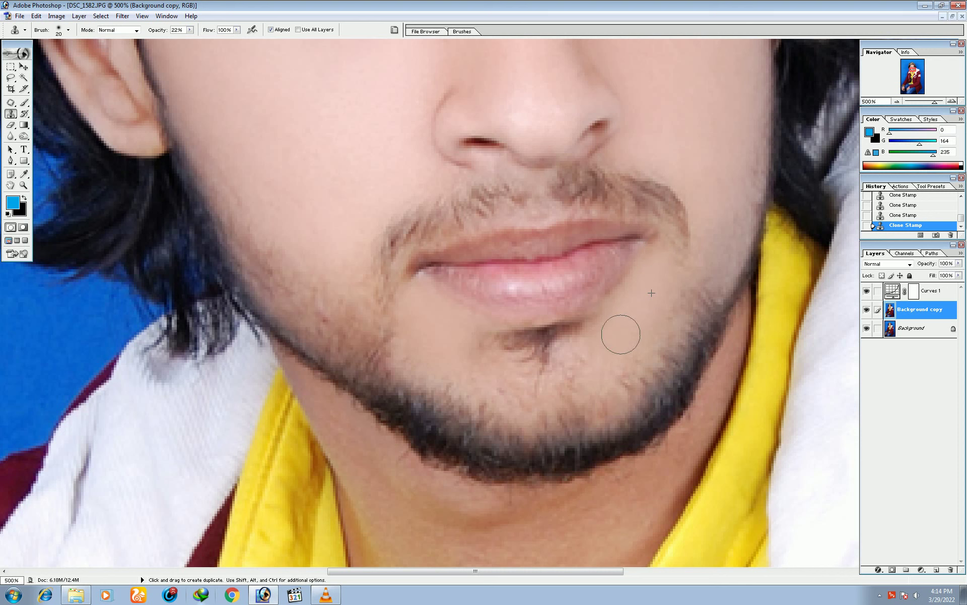
click(439, 313)
drag(480, 356, 476, 352)
click(460, 341)
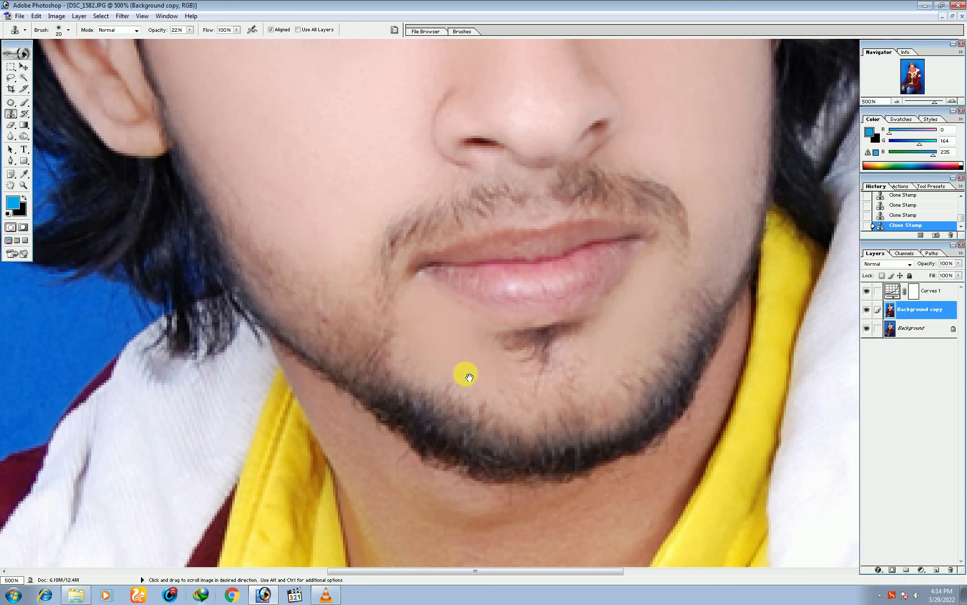
scroll(464, 376, down, 5)
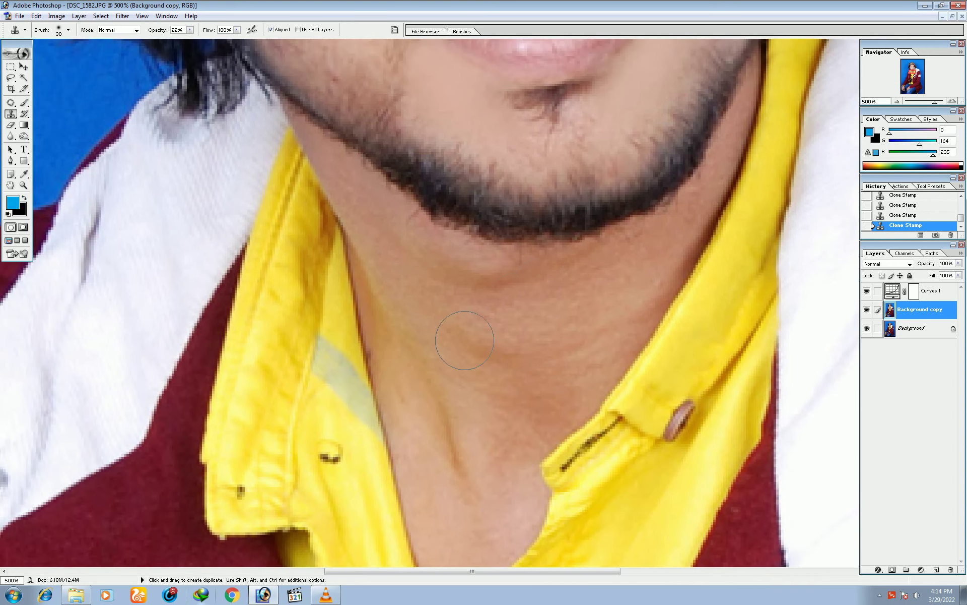
Step: Select the neck skin with the Magic Wand, adding several neck areas
key(ctrl+shift+s)
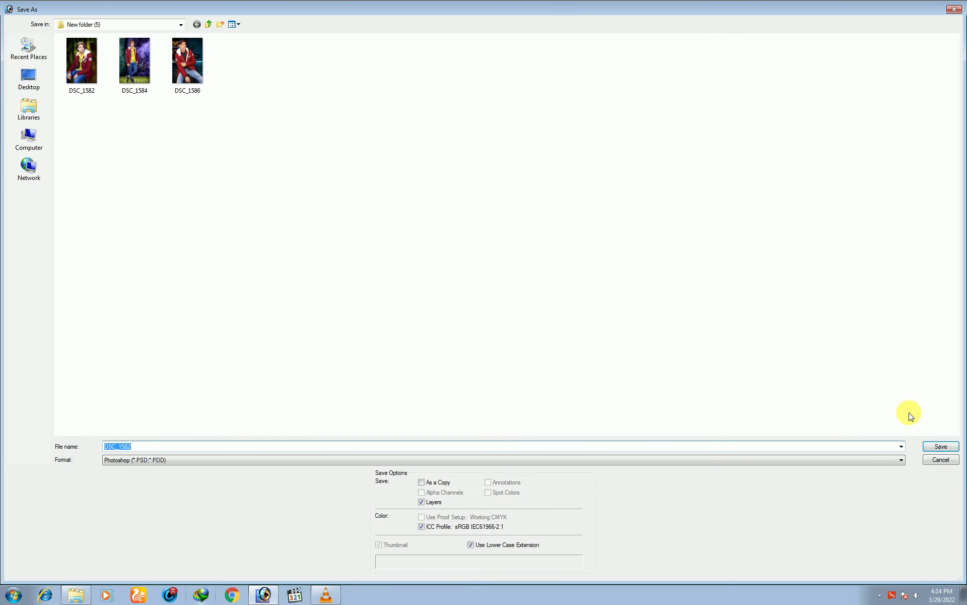
click(946, 458)
key(w)
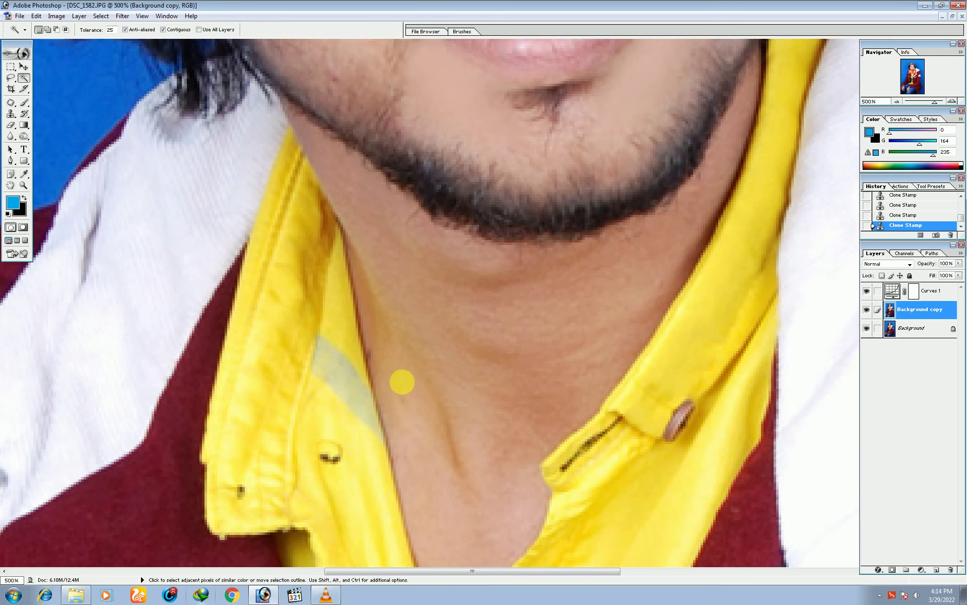
click(503, 296)
shift+click(455, 336)
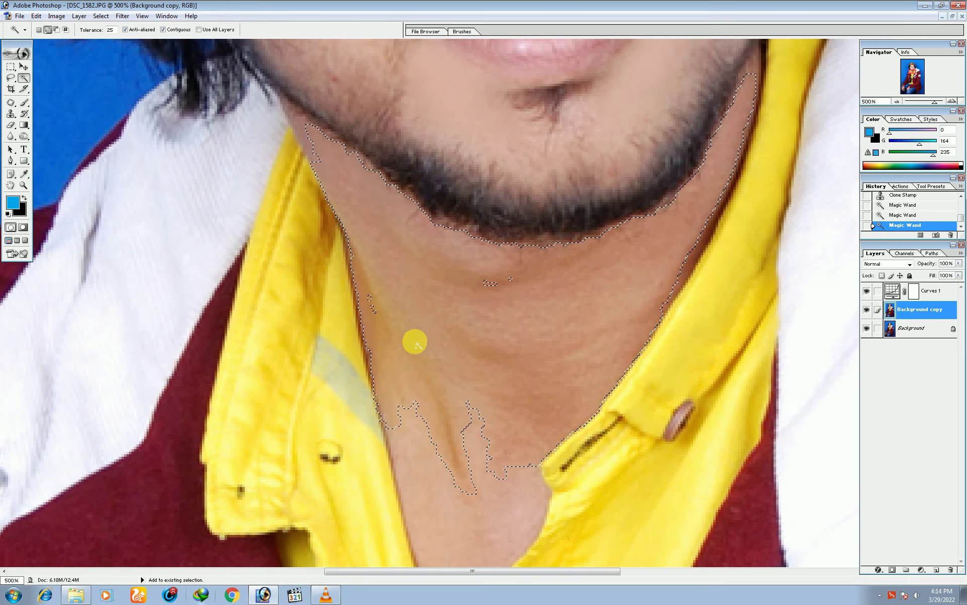
shift+click(413, 339)
shift+click(490, 311)
Step: Feather the neck selection, brighten its midtones to 1.10 with Levels, and deselect
key(ctrl+alt+d)
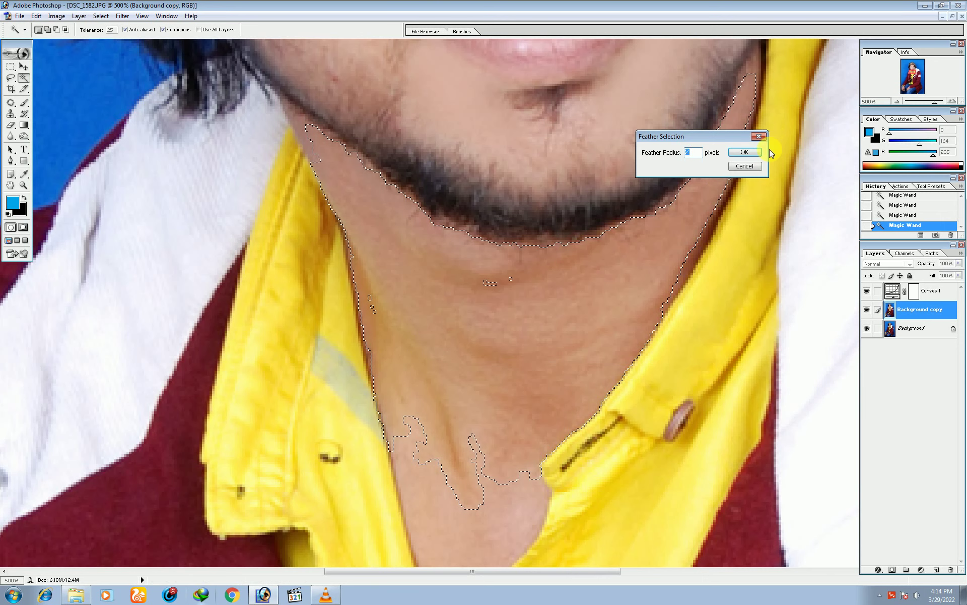
click(745, 152)
key(ctrl+l)
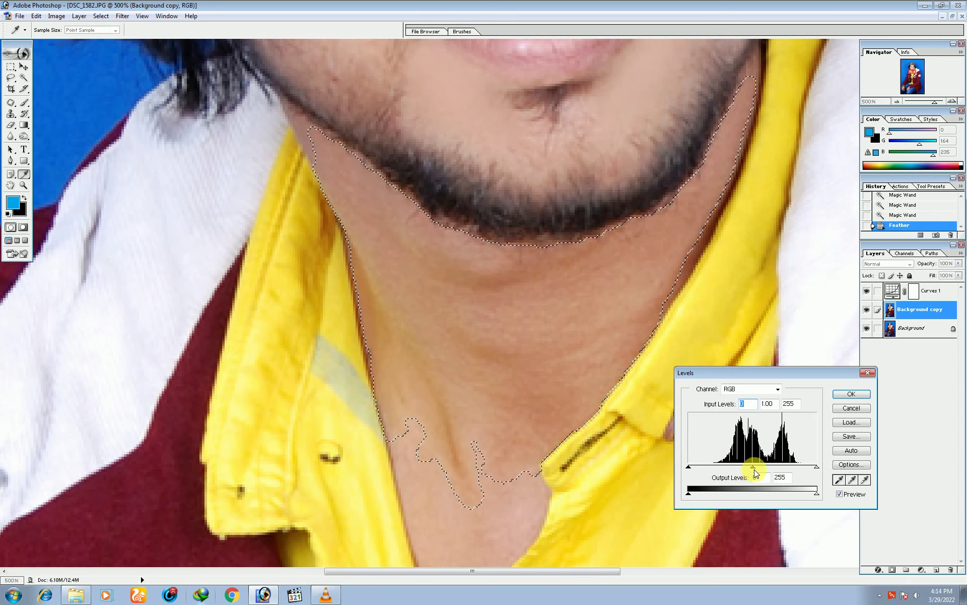
drag(753, 466, 750, 467)
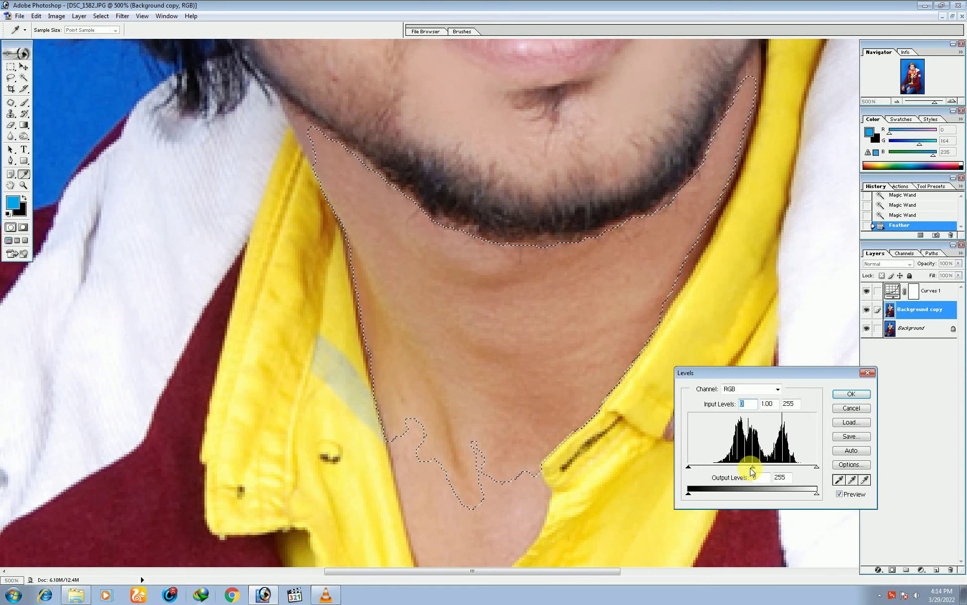
click(844, 394)
key(ctrl+d)
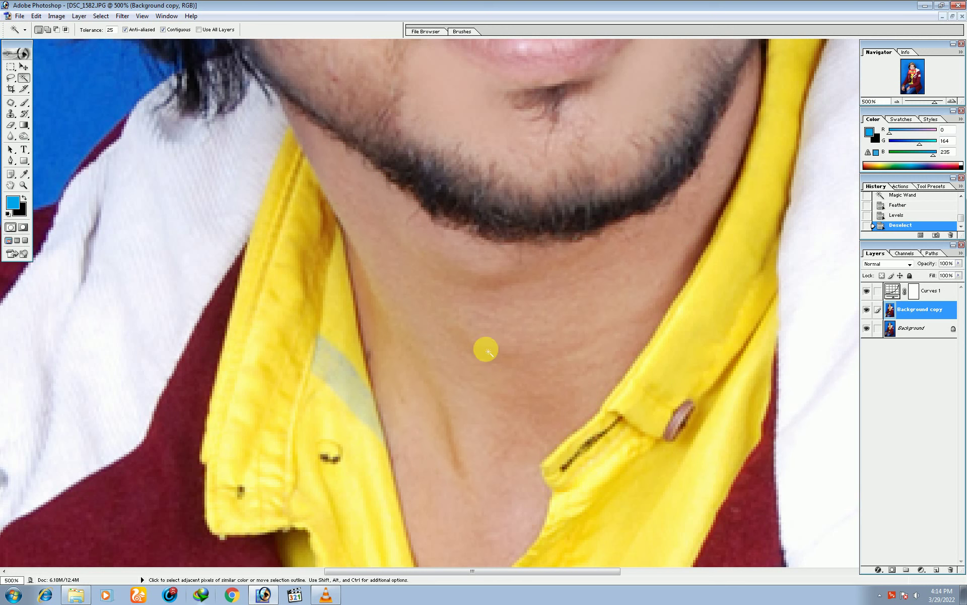
Step: Clone smooth skin from a clean neck area over the neck creases and lower neck
key(s)
alt+click(456, 307)
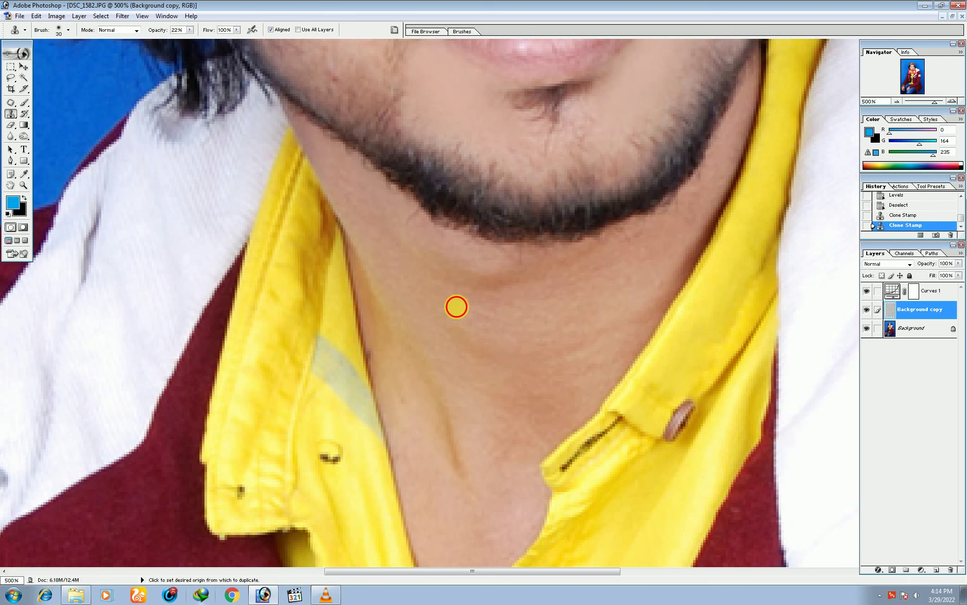
click(491, 345)
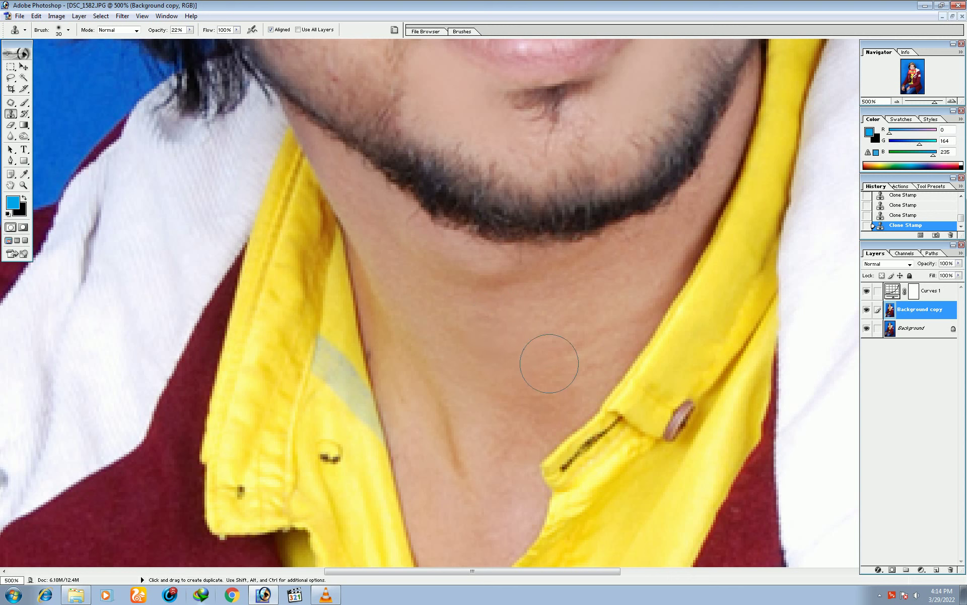
alt+click(502, 327)
drag(427, 272, 434, 274)
drag(540, 281, 599, 272)
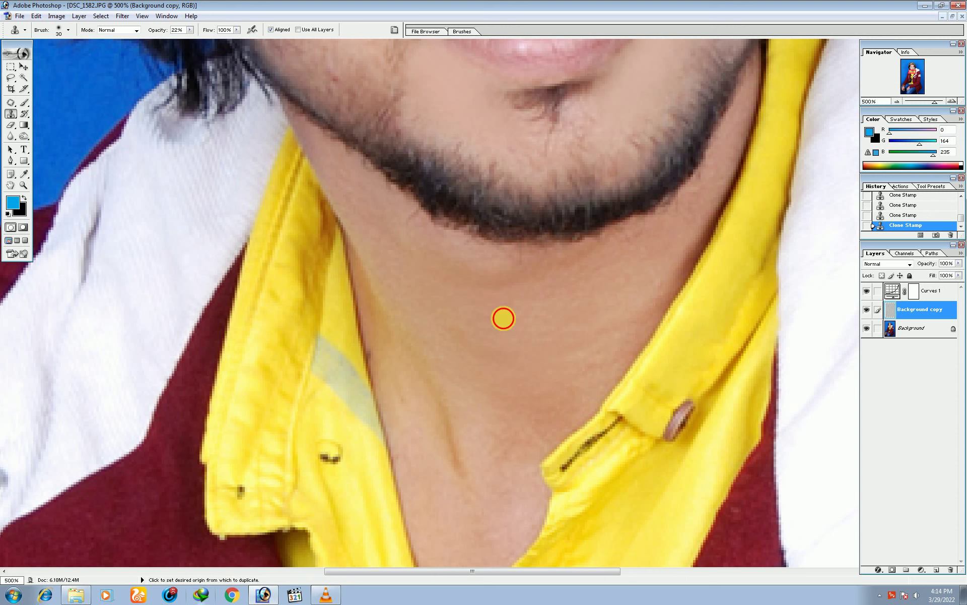
drag(595, 300, 433, 277)
drag(478, 416, 502, 446)
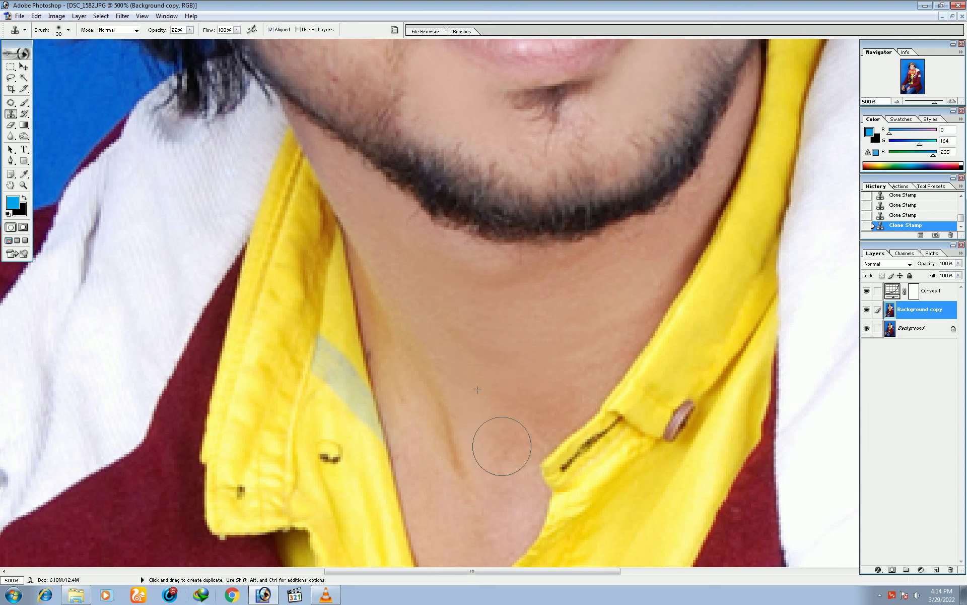
drag(555, 391, 540, 415)
drag(562, 378, 577, 282)
mouse_move(539, 340)
mouse_down()
mouse_move(442, 252)
mouse_move(469, 310)
mouse_up()
mouse_move(500, 350)
mouse_down()
mouse_move(499, 381)
mouse_move(525, 267)
mouse_up()
Step: Resample clean skin beside the collar, stamp the right side of the neck, and open Save As
alt+click(504, 405)
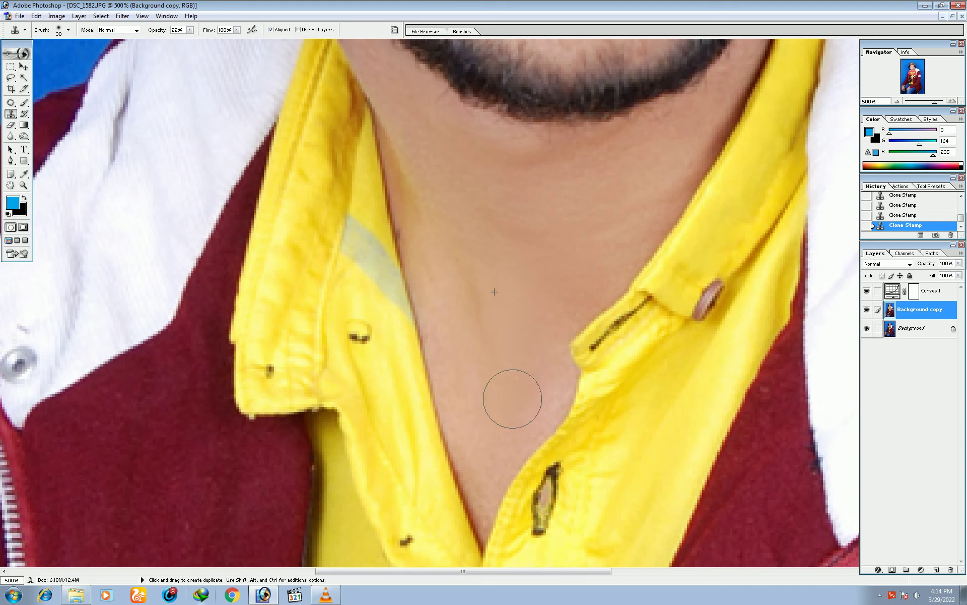
alt+click(535, 246)
click(601, 197)
alt+click(487, 161)
scroll(533, 314, up, 5)
alt+click(581, 294)
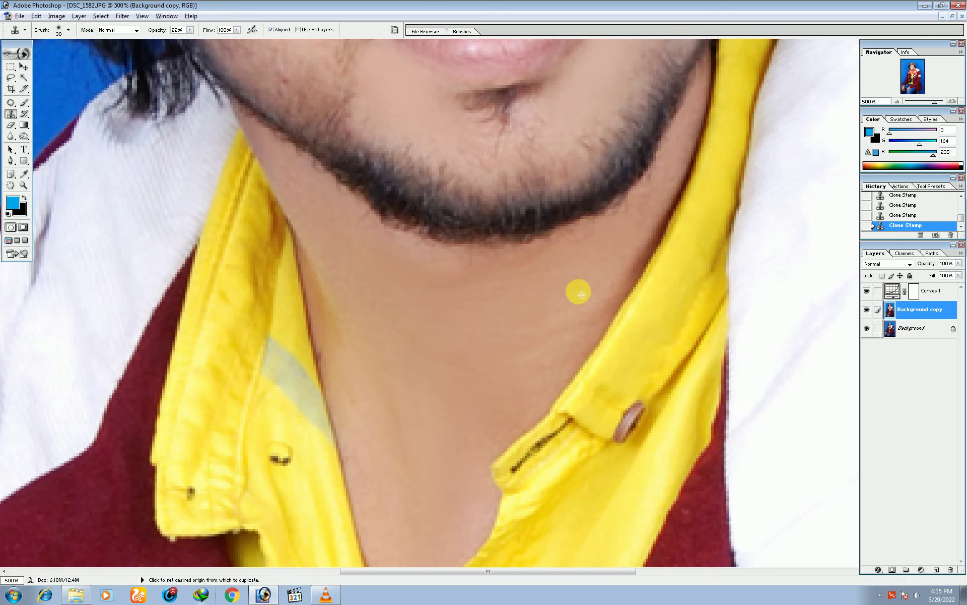
click(582, 290)
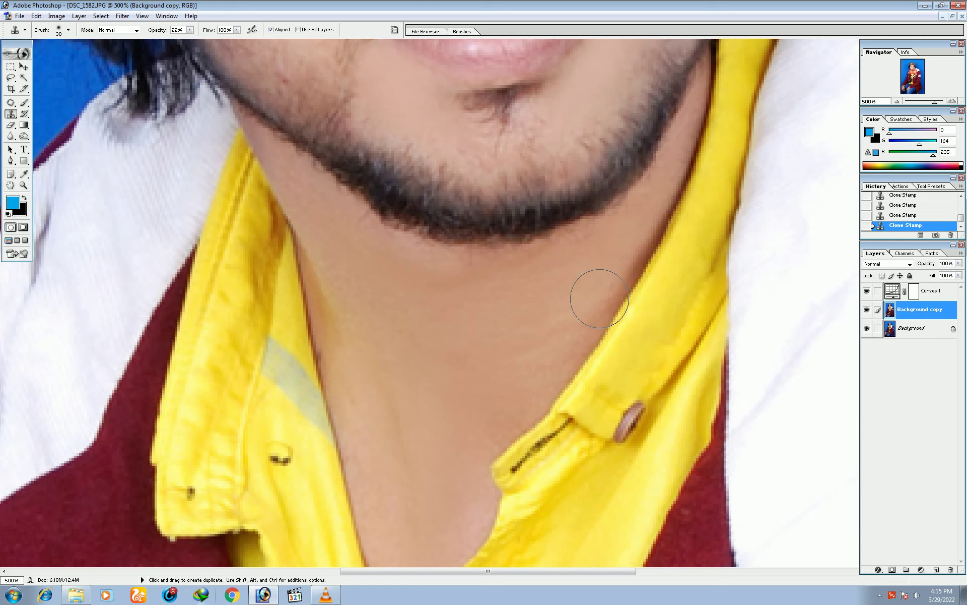
key(ctrl+s)
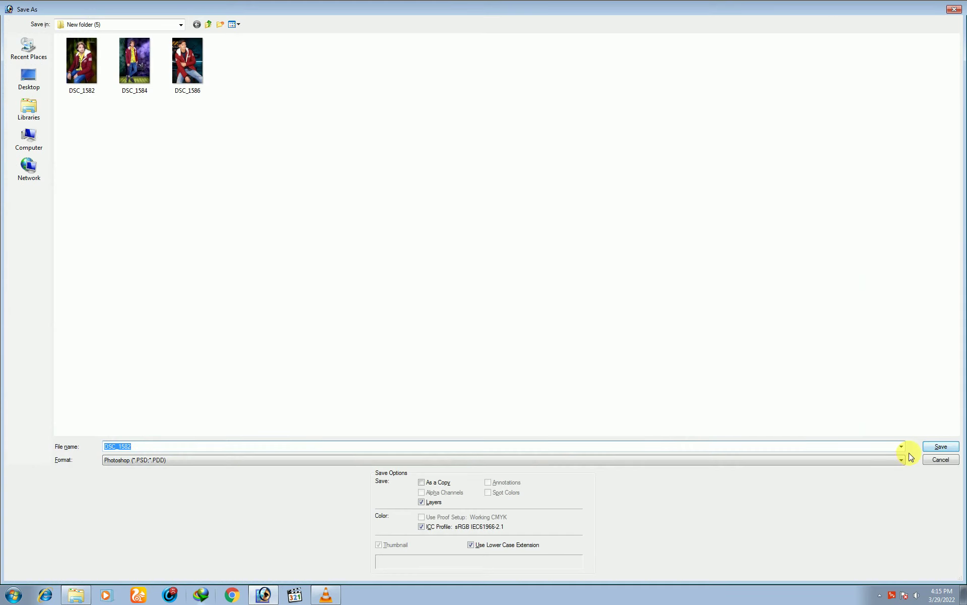
Step: Cancel Save As, then zoom and pan over the torso and head to review the whole figure
click(955, 459)
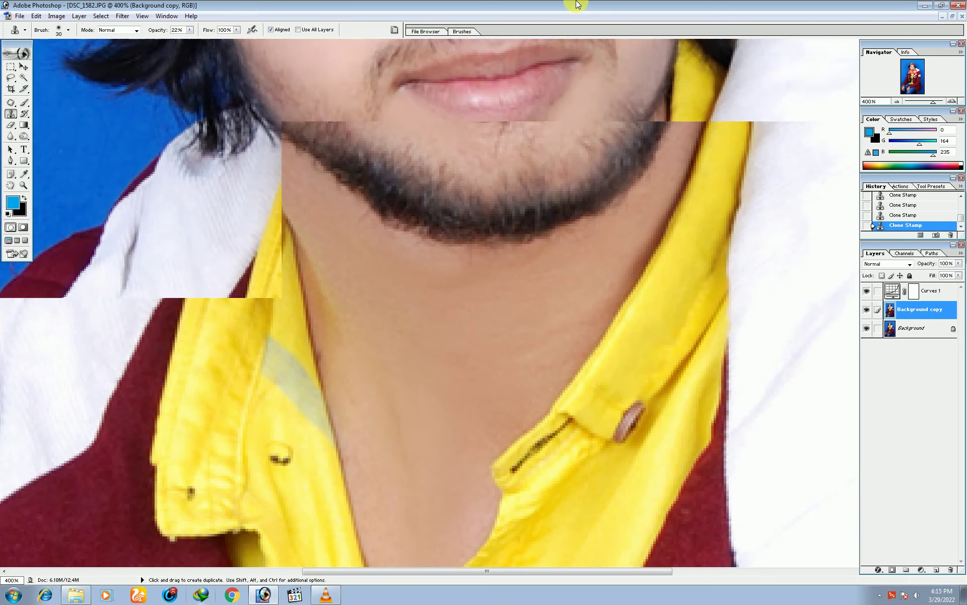
key(ctrl+minus)
key(ctrl+0)
key(ctrl+plus)
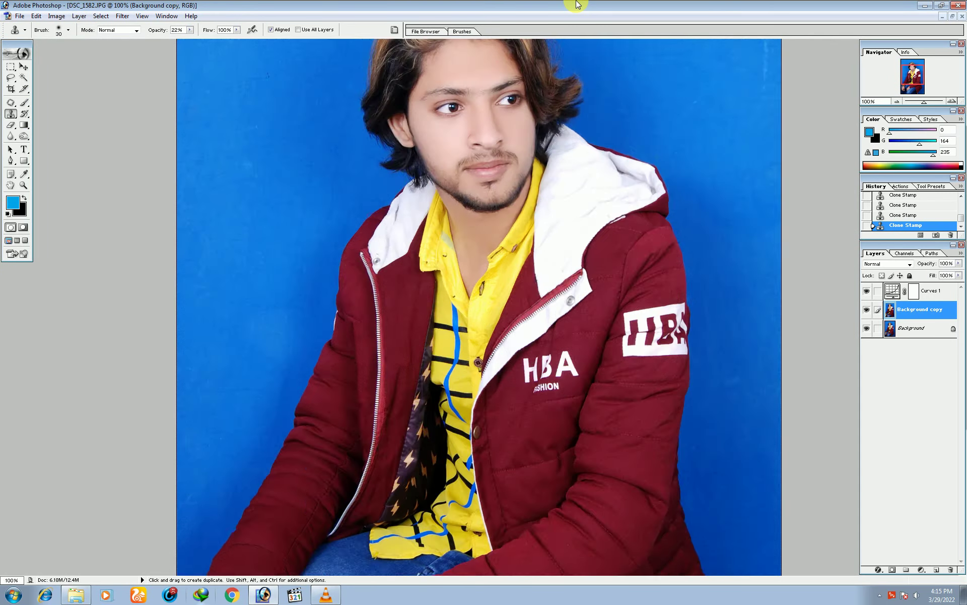
key(ctrl+plus)
key(ctrl+plus)
drag(373, 104, 395, 288)
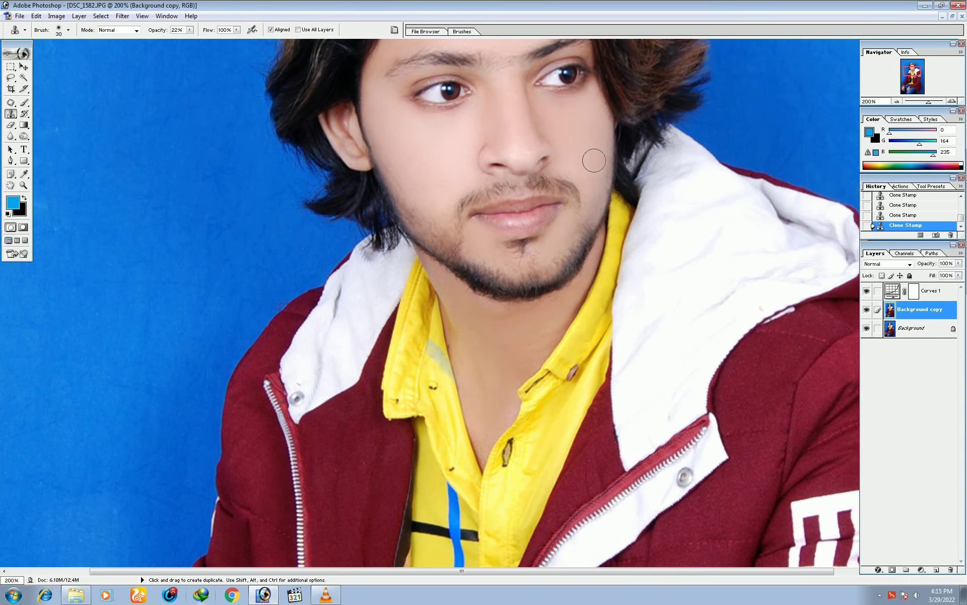
key(ctrl+minus)
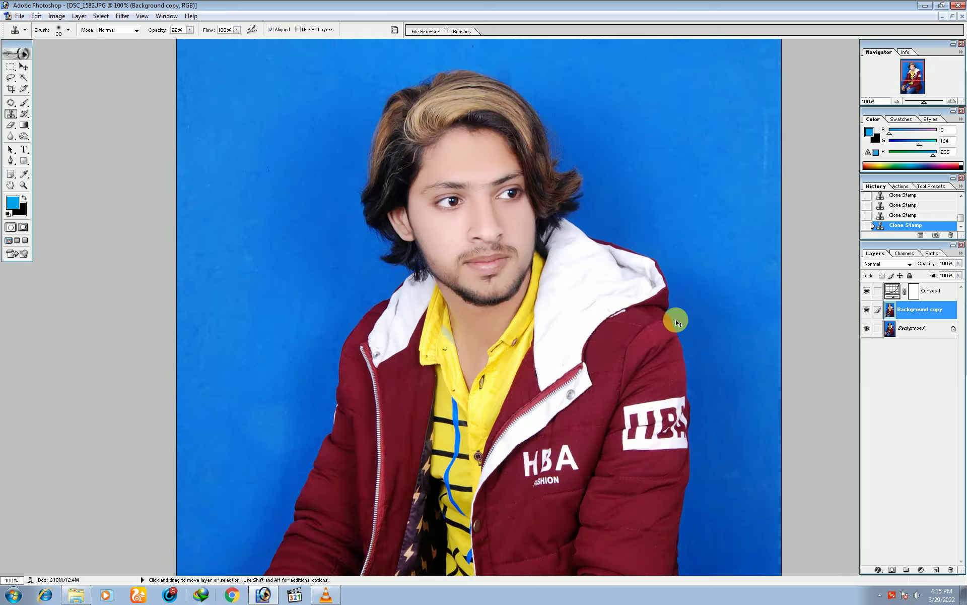
key(ctrl+minus)
key(ctrl+plus)
drag(510, 275, 510, 401)
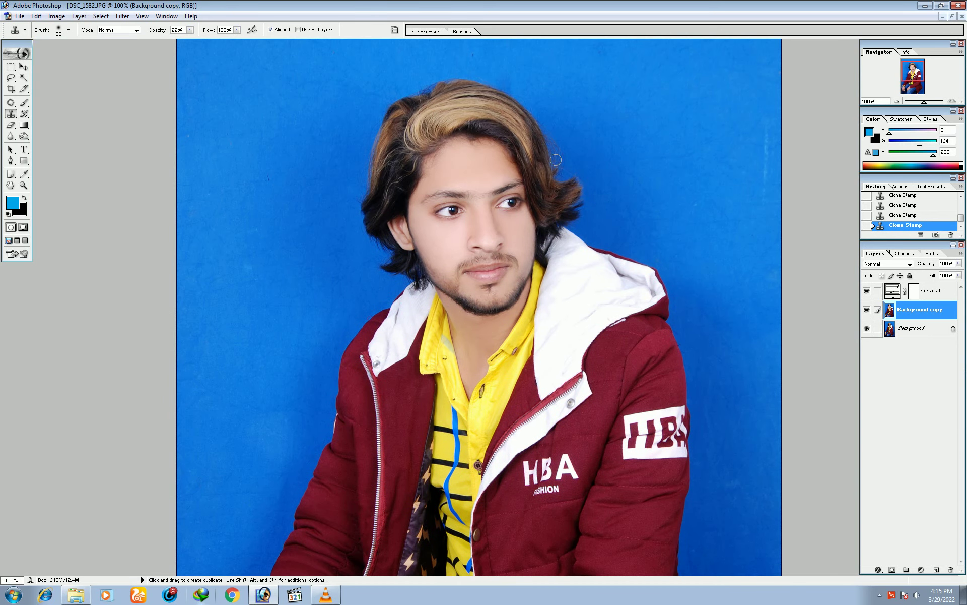
key(ctrl+minus)
key(ctrl+minus)
key(ctrl+plus)
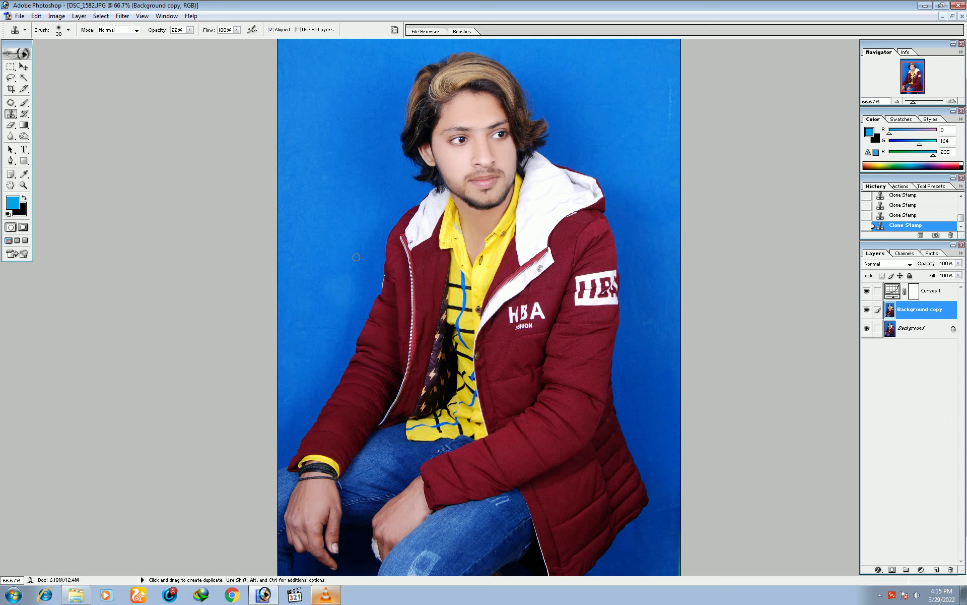
Step: Apply Imagenomic Portraiture with Threshold 20 and the skin mask sampled from the face
click(122, 18)
mouse_move(147, 239)
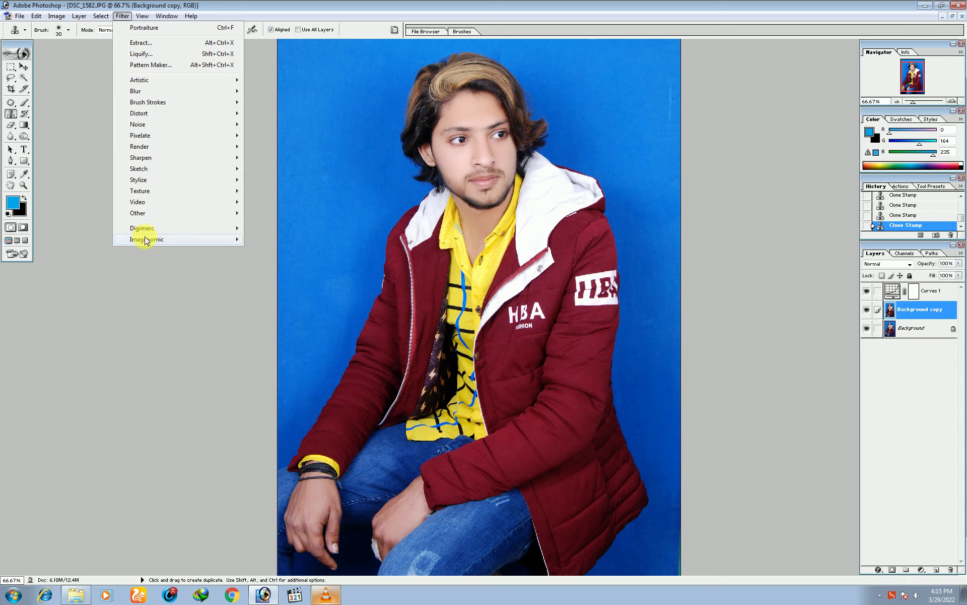
click(302, 253)
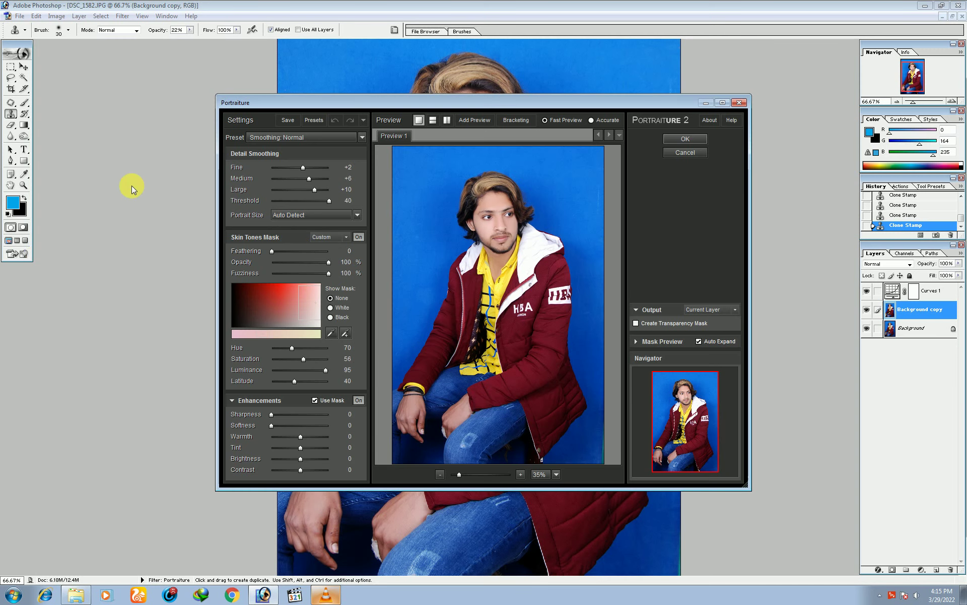
drag(302, 202, 299, 202)
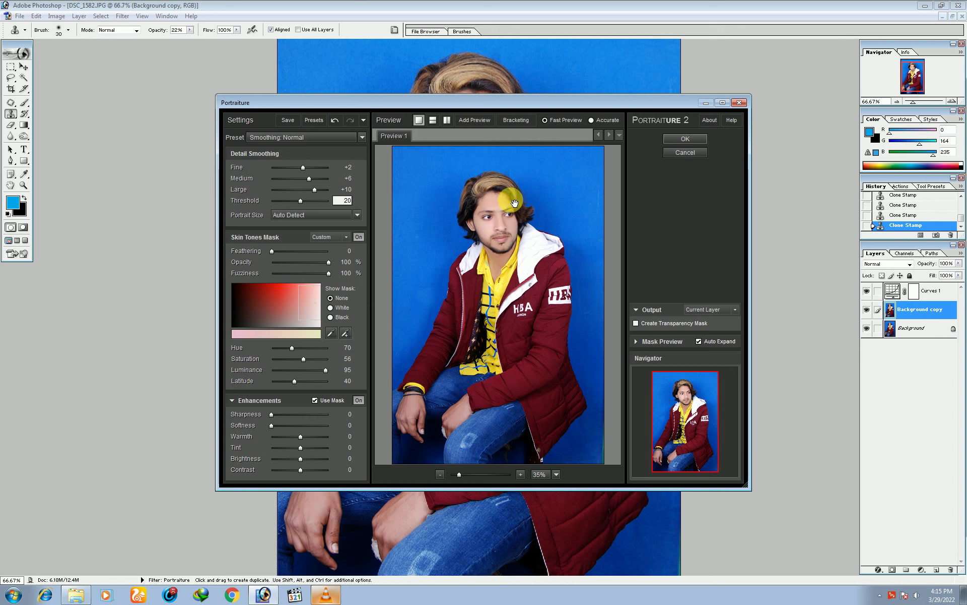
click(331, 333)
click(488, 207)
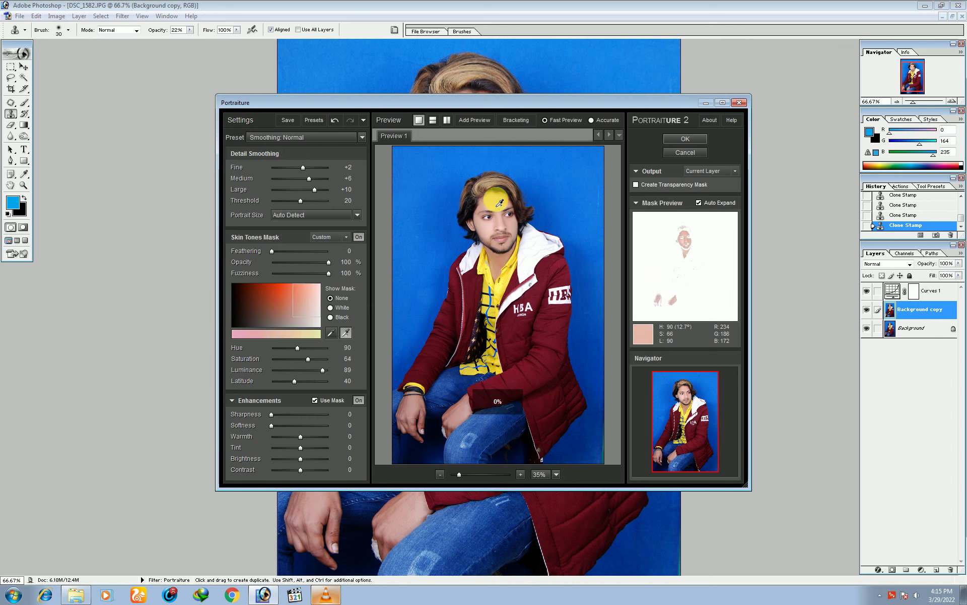
click(688, 139)
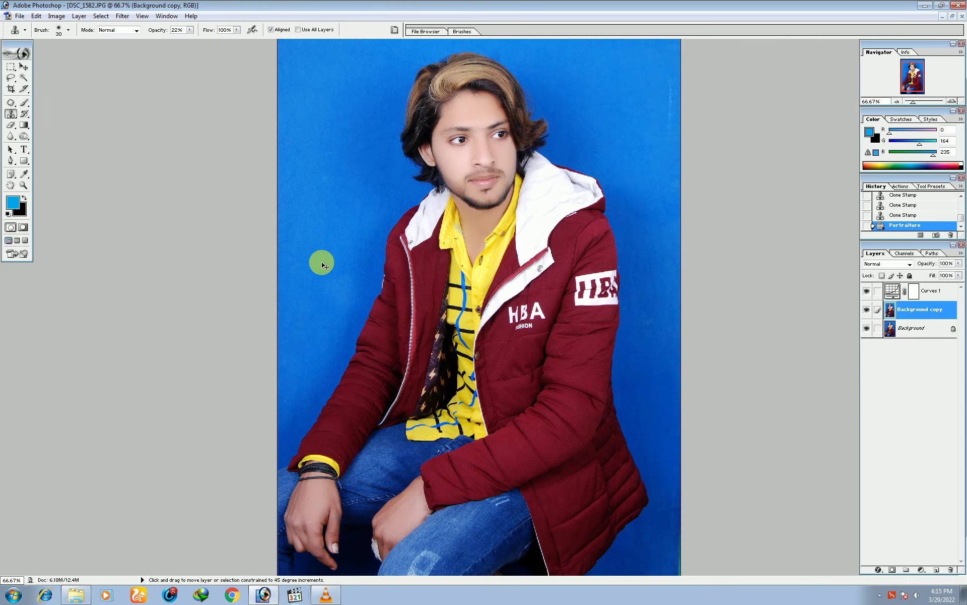
key(ctrl+shift+f)
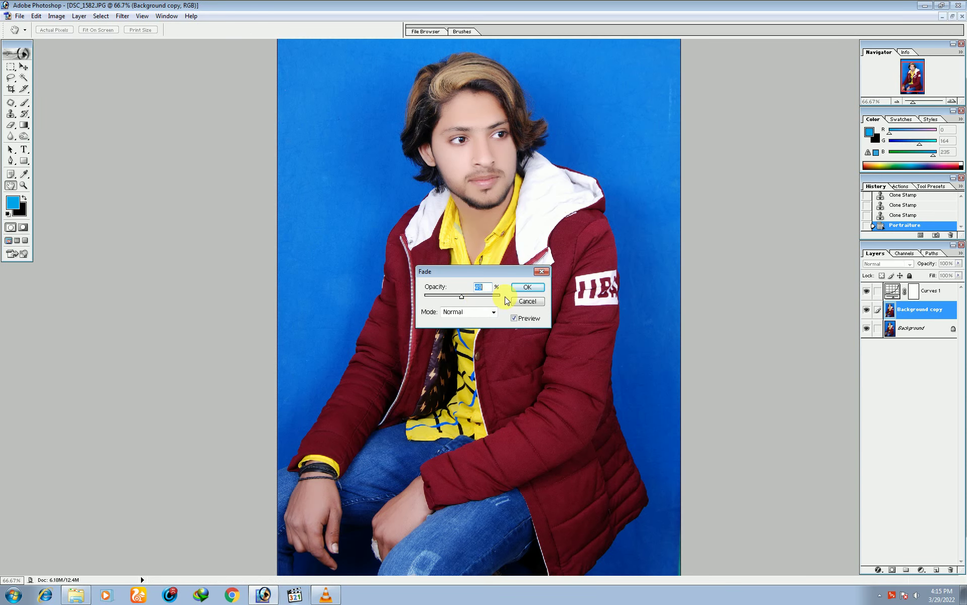
Step: Confirm the lowered Fade opacity for Portraiture and zoom out to the whole portrait
click(527, 287)
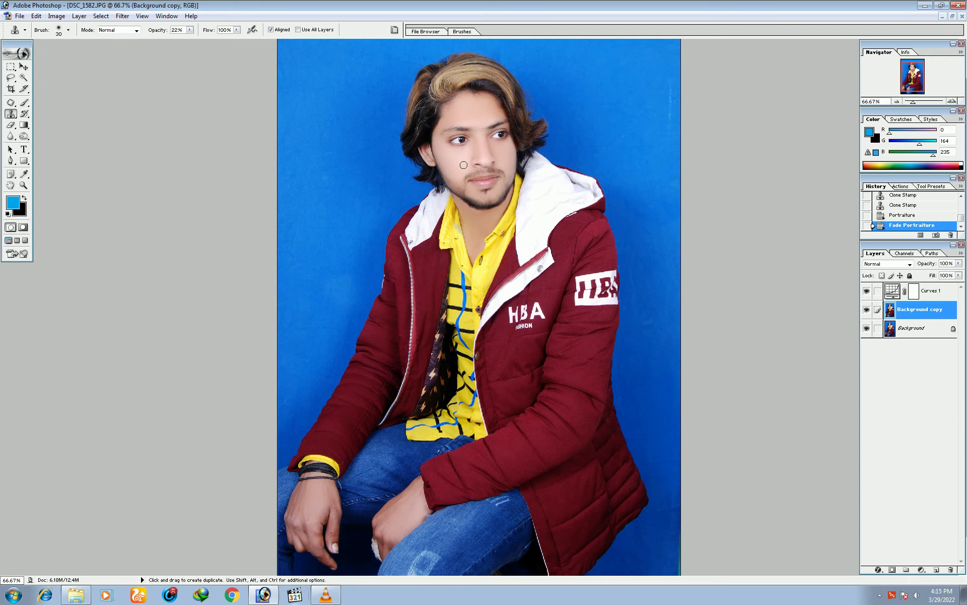
key(ctrl+minus)
key(ctrl+minus)
key(ctrl+plus)
key(ctrl+plus)
key(ctrl+plus)
key(ctrl+minus)
key(ctrl+minus)
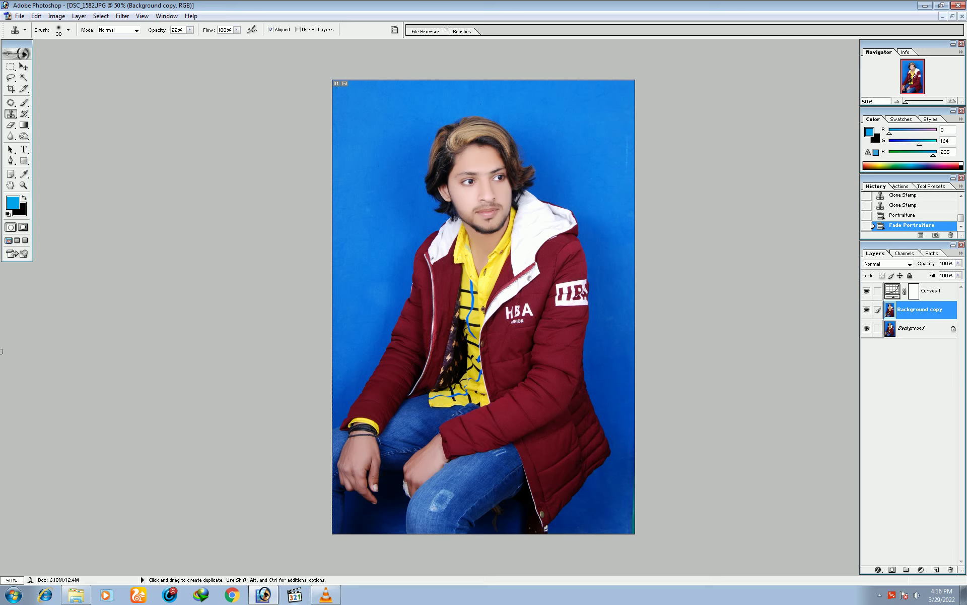
Step: Select all the blue backdrop around the man with the Magic Wand, including areas by the hair and jacket
click(24, 79)
click(390, 238)
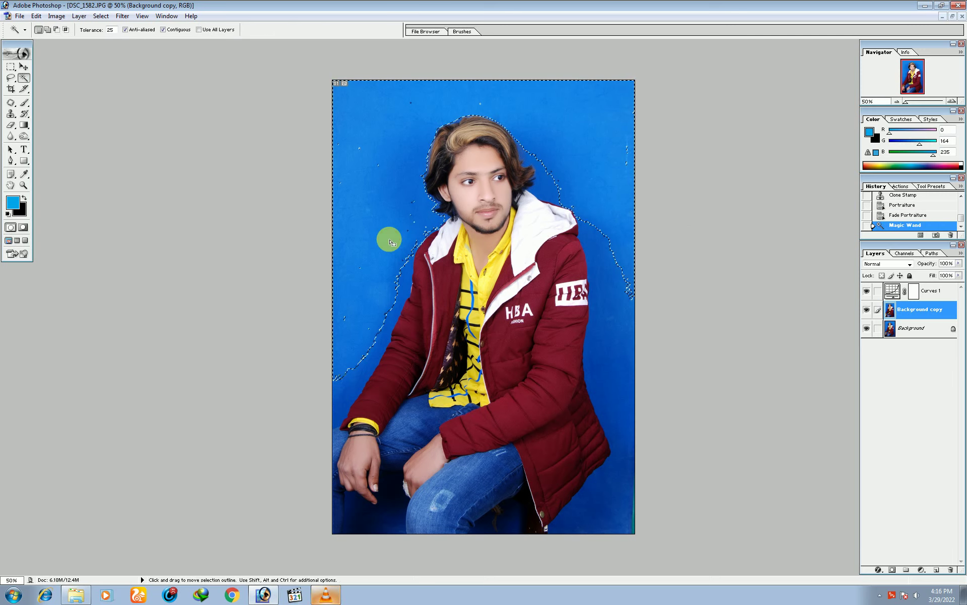
shift+click(390, 257)
click(353, 391)
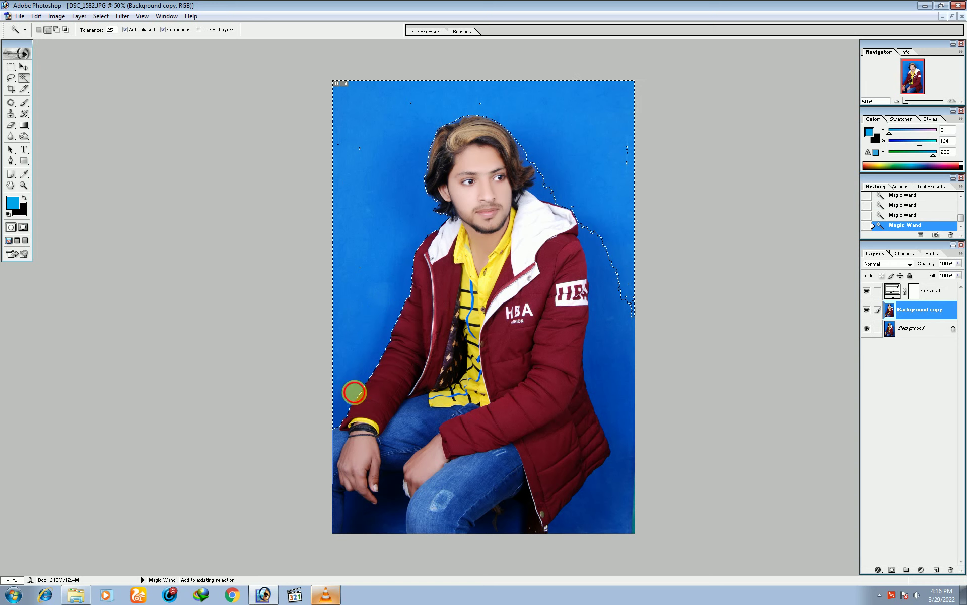
click(626, 138)
click(565, 182)
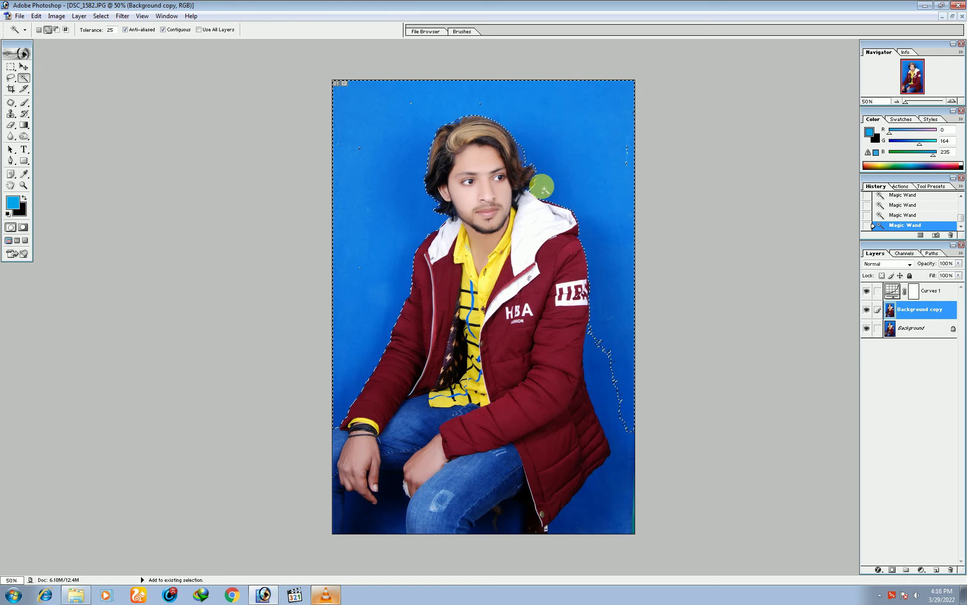
click(524, 150)
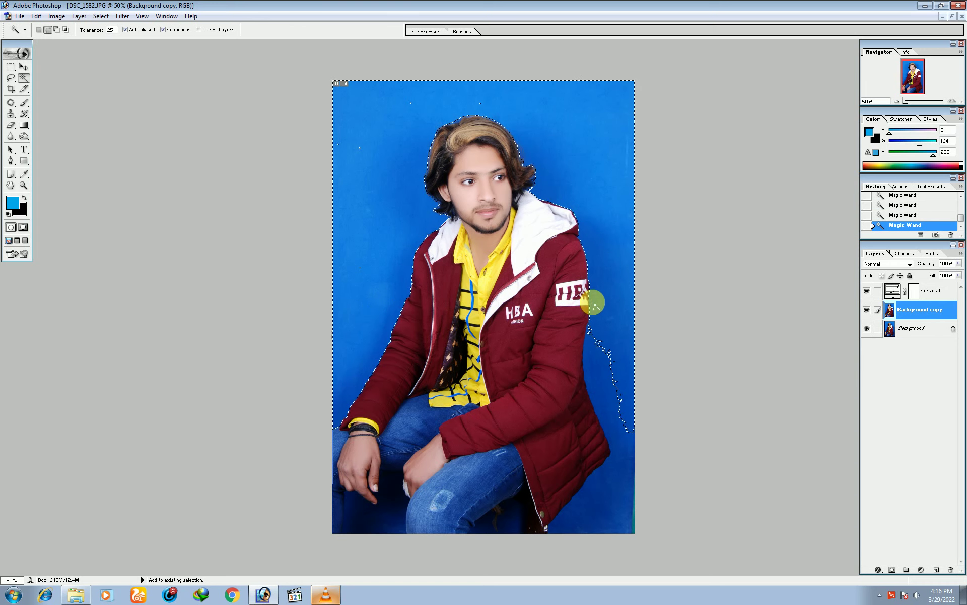
shift+click(600, 342)
click(617, 463)
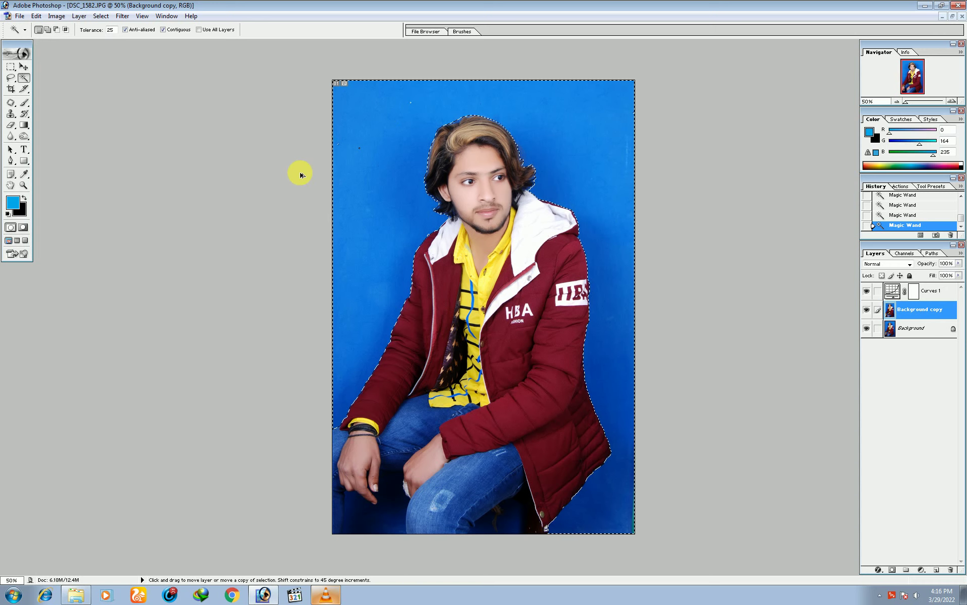
Step: Feather and invert the selection, copy the man onto Layer 1, and check it by toggling layer visibility
key(ctrl+alt+d)
click(752, 152)
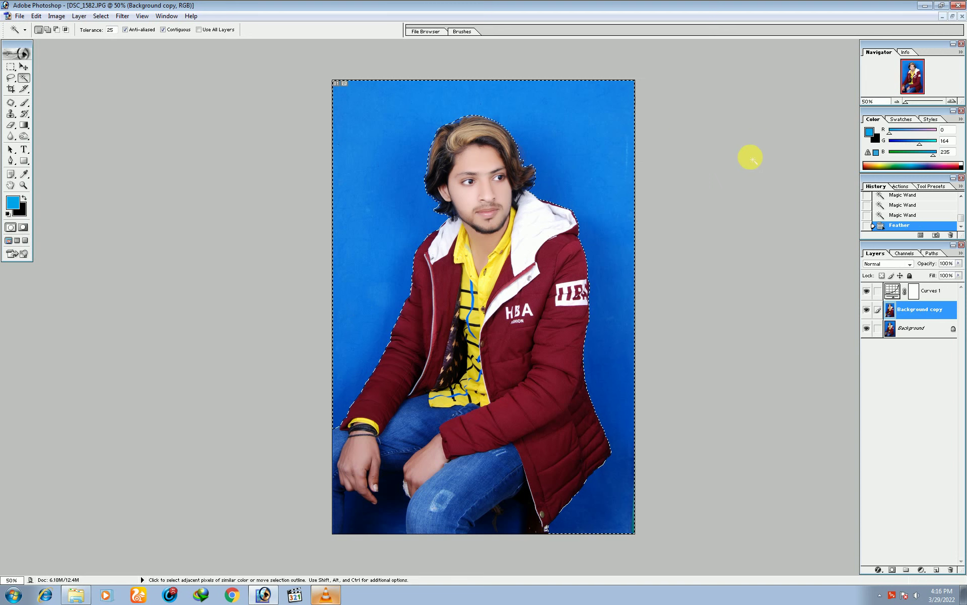
click(101, 16)
click(111, 62)
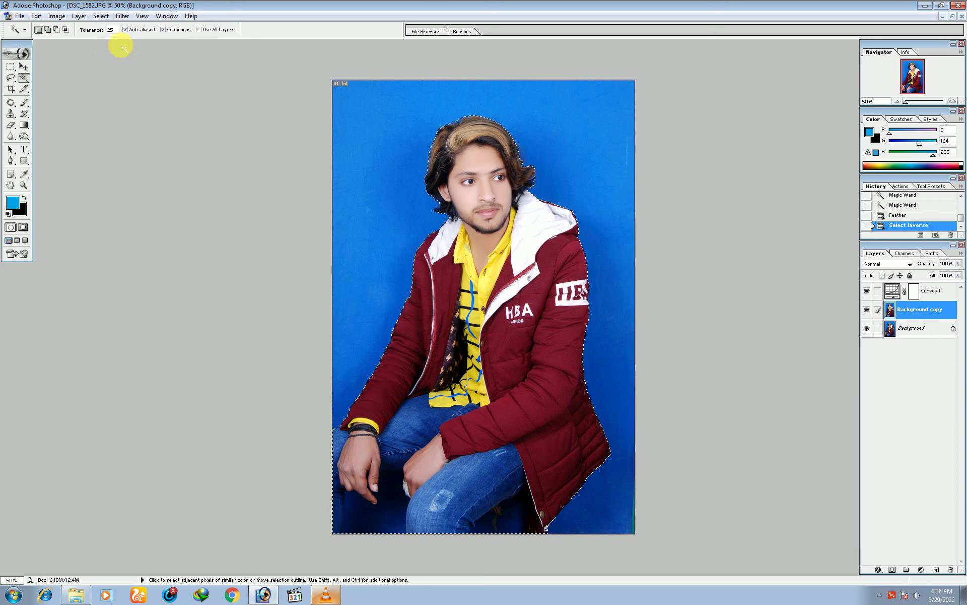
key(ctrl+j)
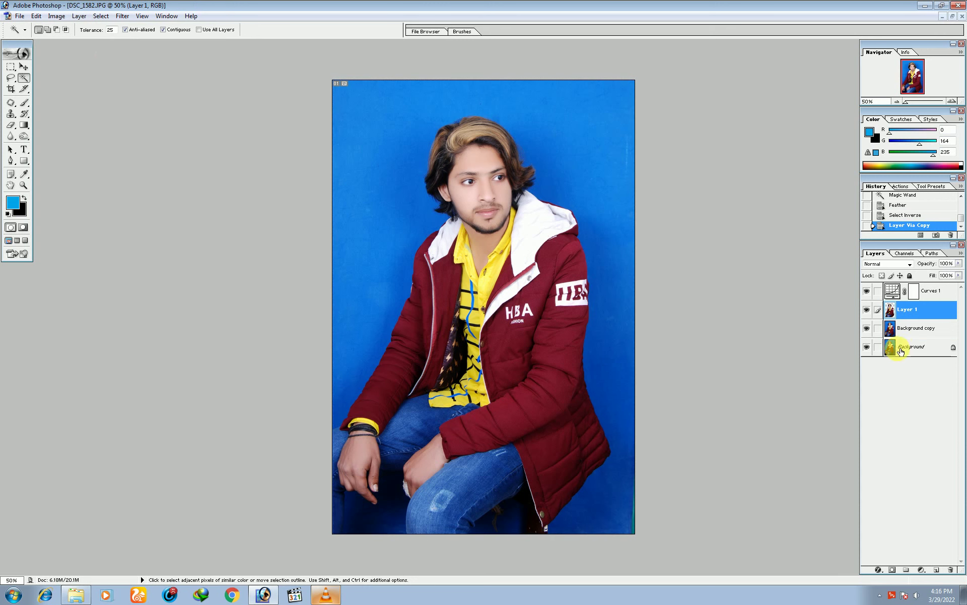
click(867, 347)
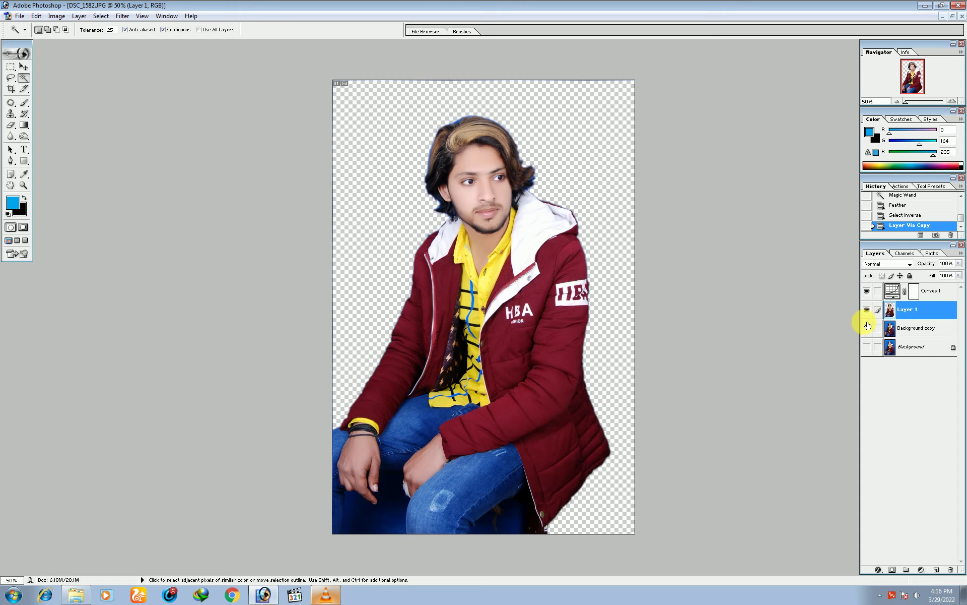
click(871, 329)
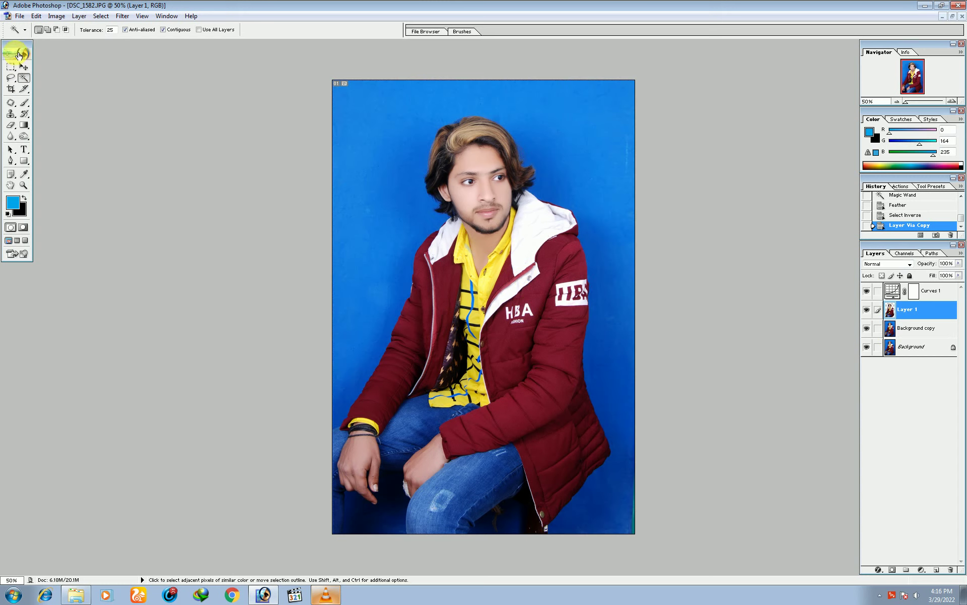
Step: Open Gps 3.jpg and drag it into DSC_1582 with the Move tool as Layer 2
click(76, 594)
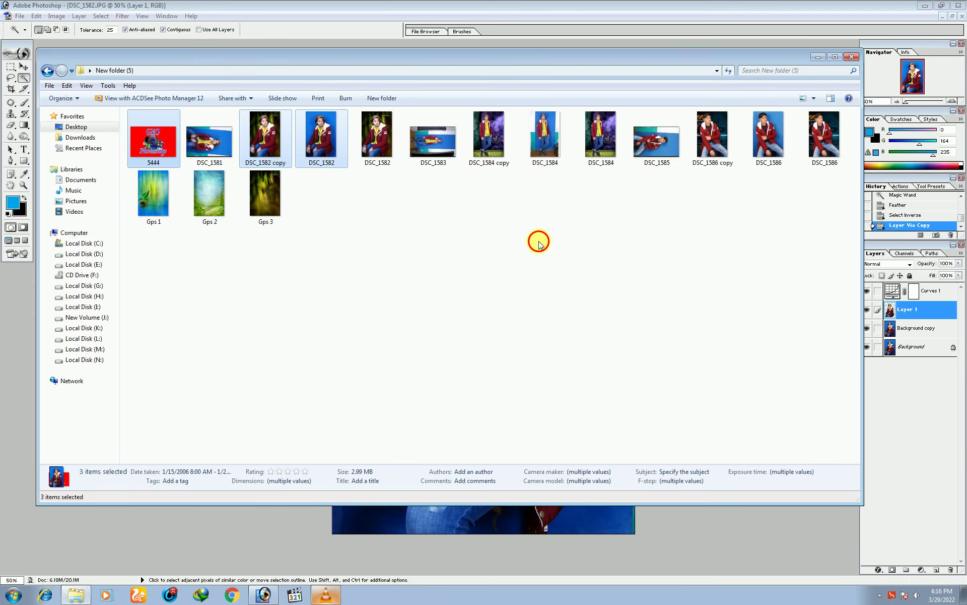
click(537, 241)
click(268, 200)
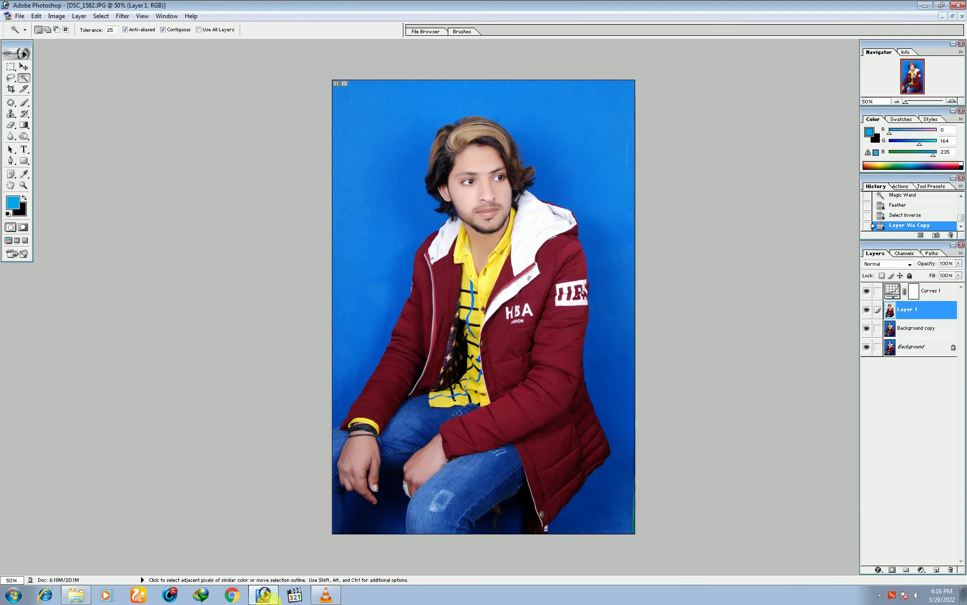
drag(283, 373, 236, 286)
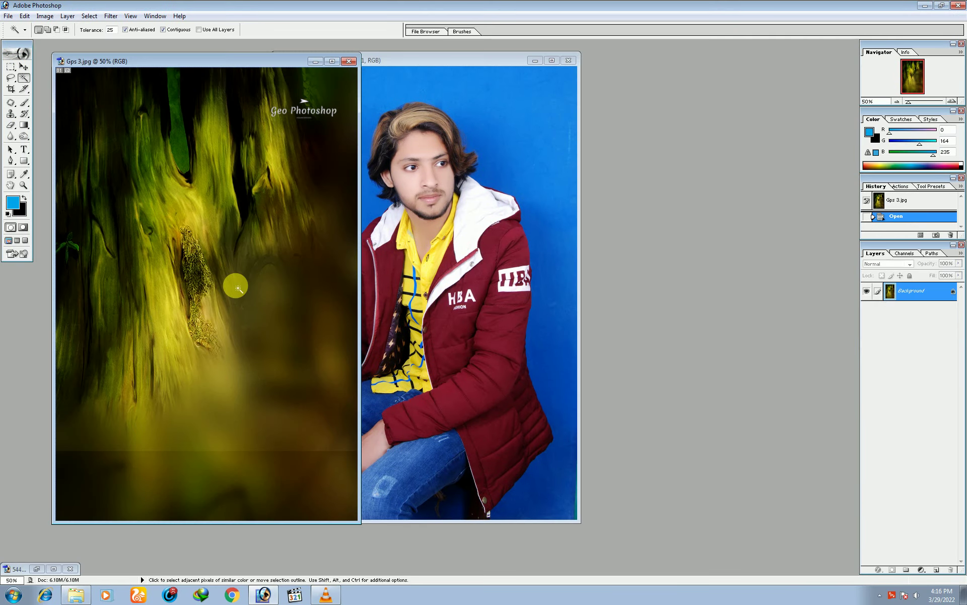
click(23, 66)
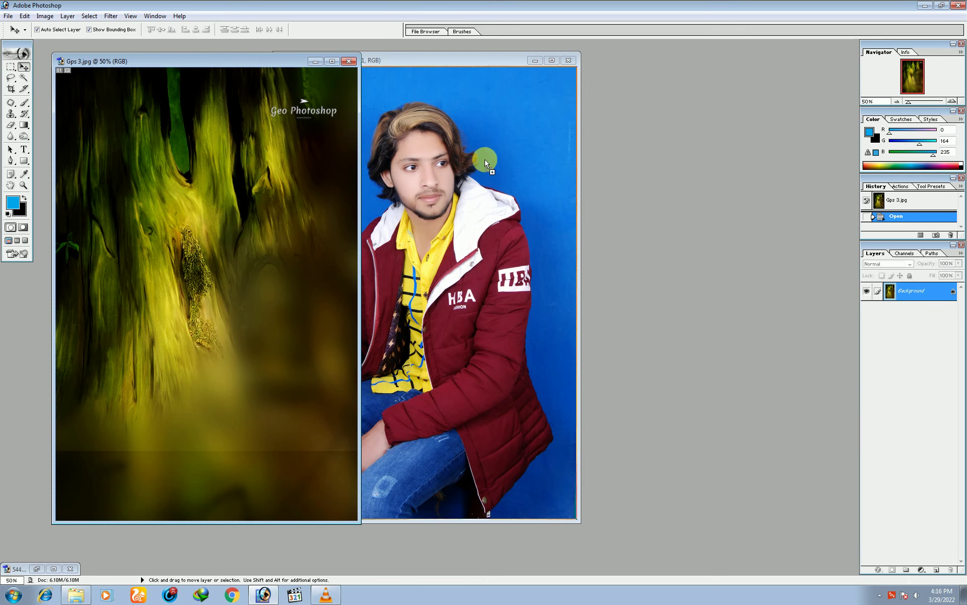
mouse_move(225, 254)
mouse_down()
mouse_move(503, 164)
mouse_move(545, 74)
mouse_up()
click(552, 61)
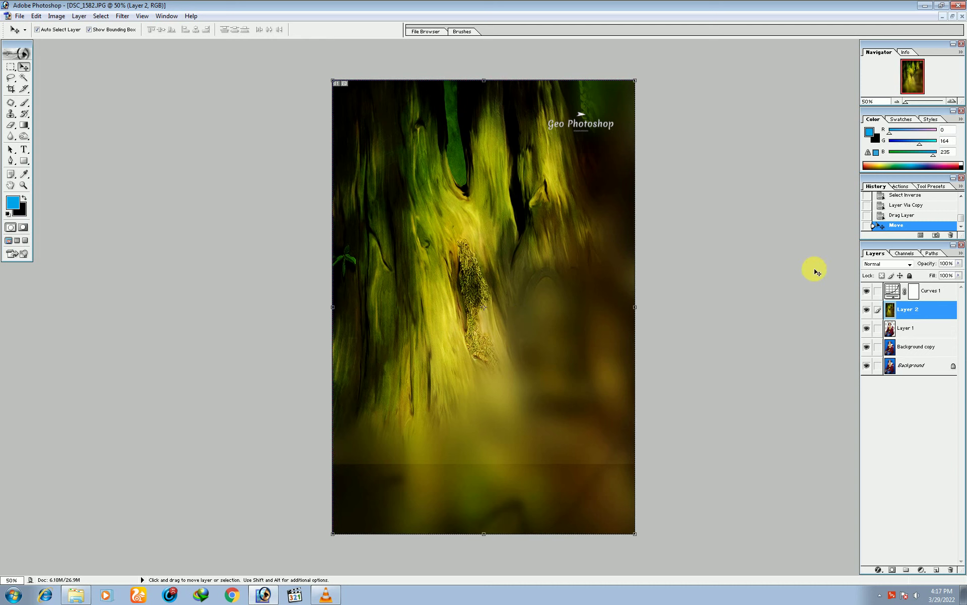
Step: Send the forest layer beneath Layer 1, then delete the feathered blue fringe outside the man's outline
key(ctrl+bracketleft)
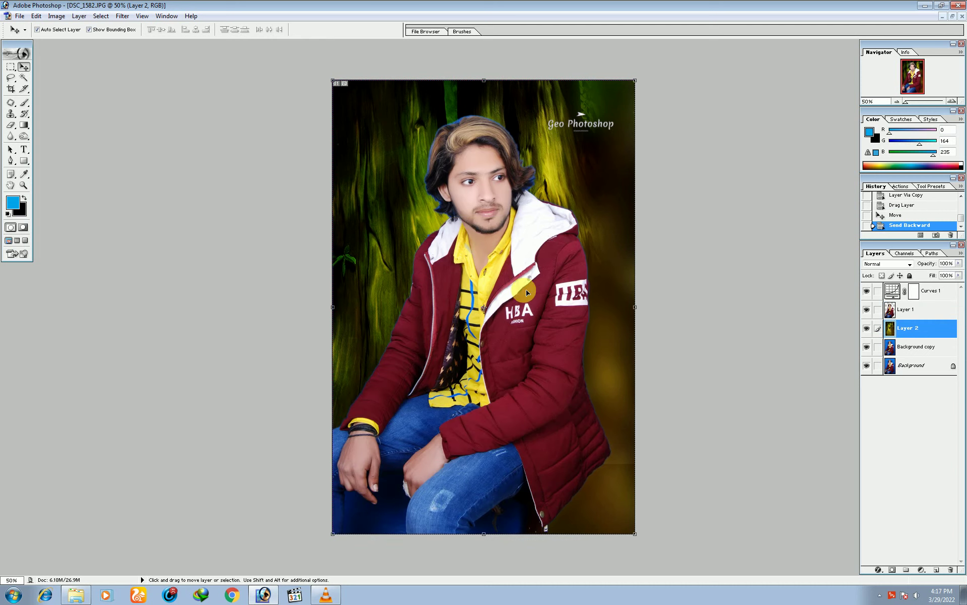
click(526, 289)
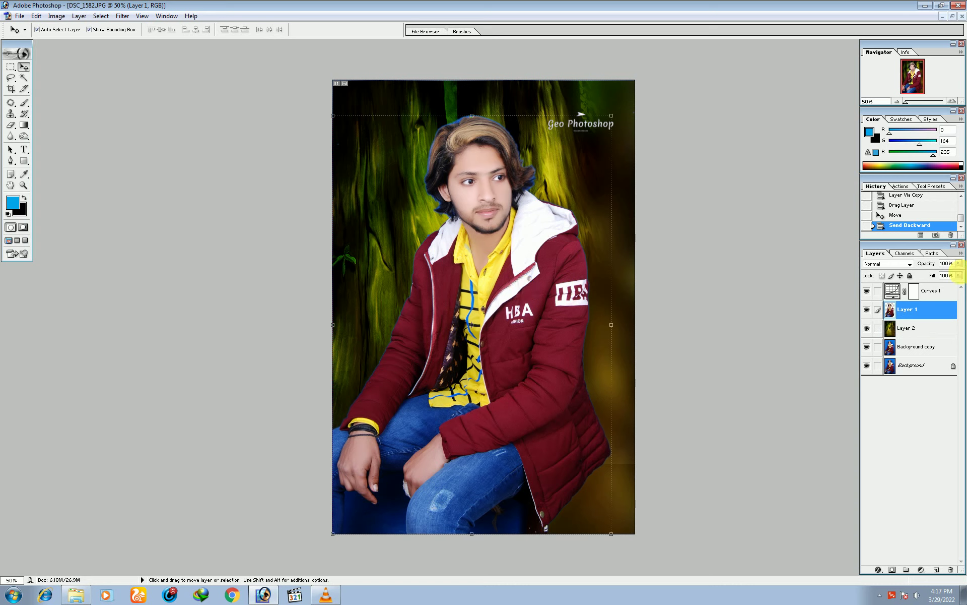
ctrl+click(899, 313)
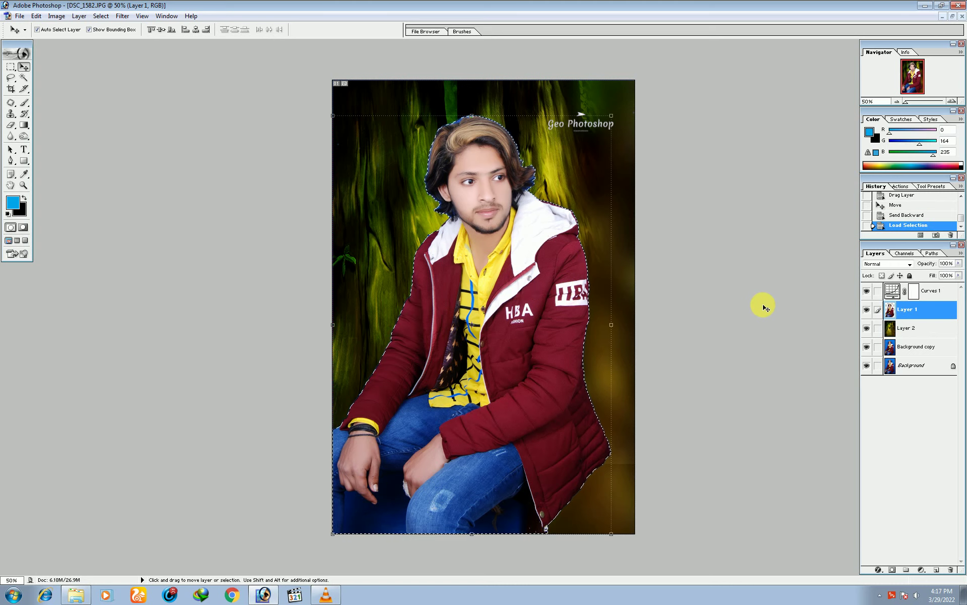
key(ctrl+alt+d)
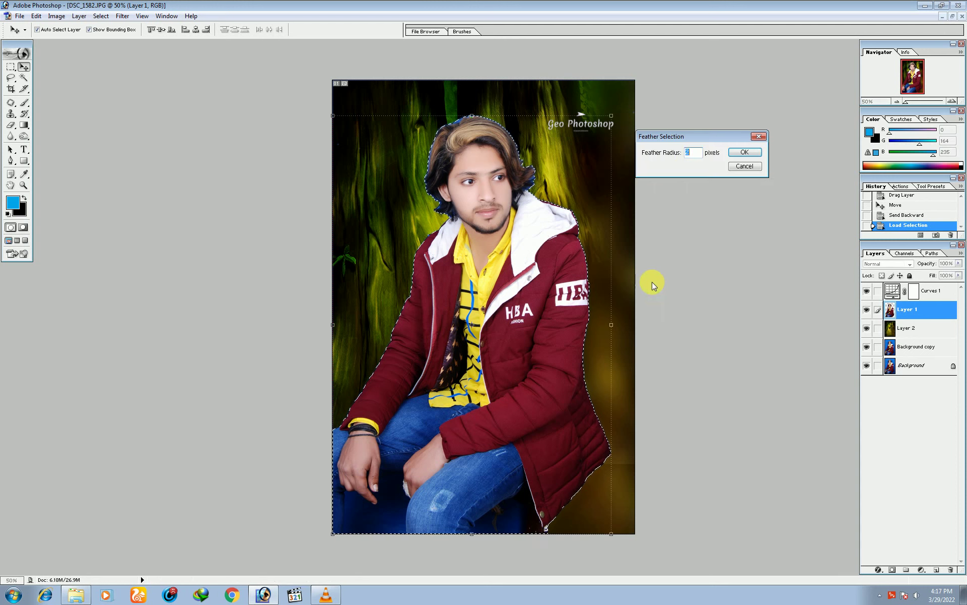
click(739, 153)
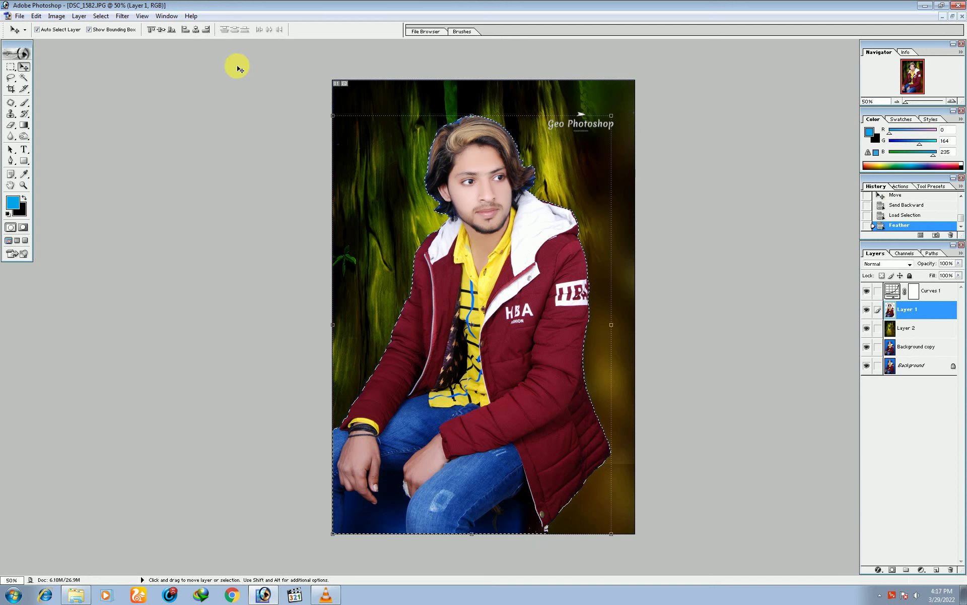
click(101, 17)
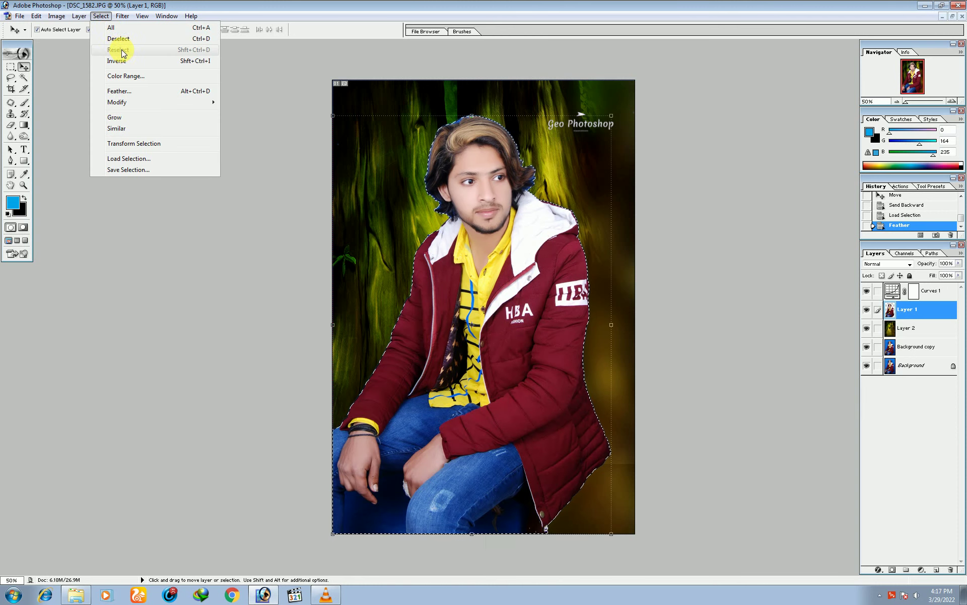
click(119, 60)
key(Delete)
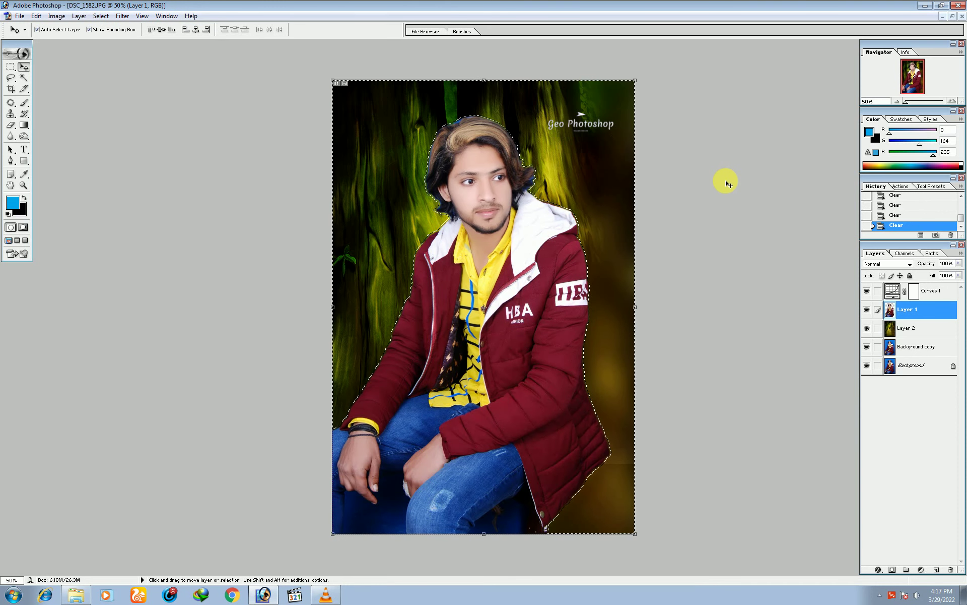
key(ctrl+d)
Step: Zoom in on the head with the Pen tool, abandoning an initial jawline path
key(ctrl+plus)
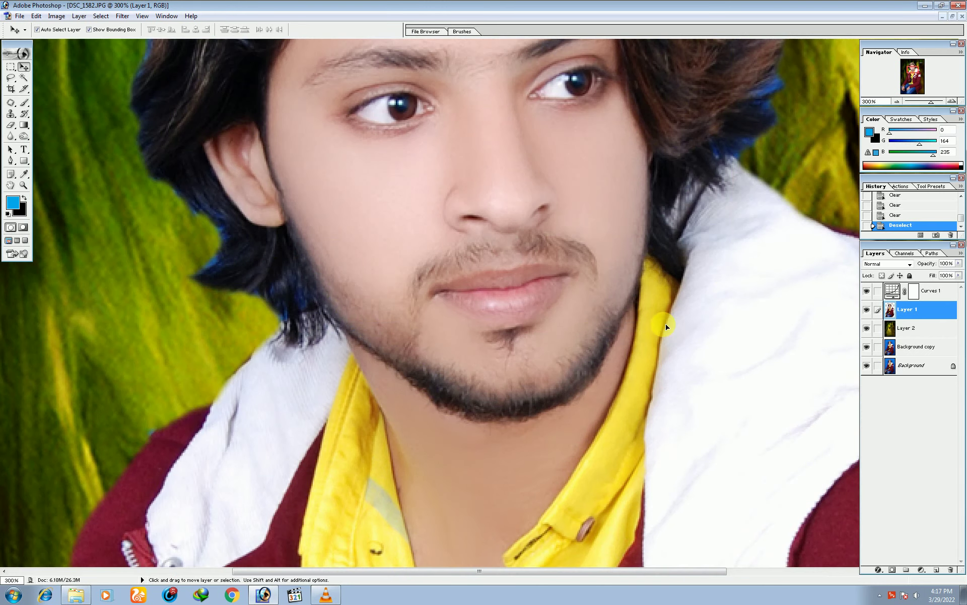
mouse_move(666, 326)
mouse_down()
mouse_move(479, 227)
mouse_move(472, 385)
mouse_move(473, 261)
mouse_move(465, 327)
mouse_move(480, 425)
mouse_up()
drag(328, 233, 351, 306)
key(p)
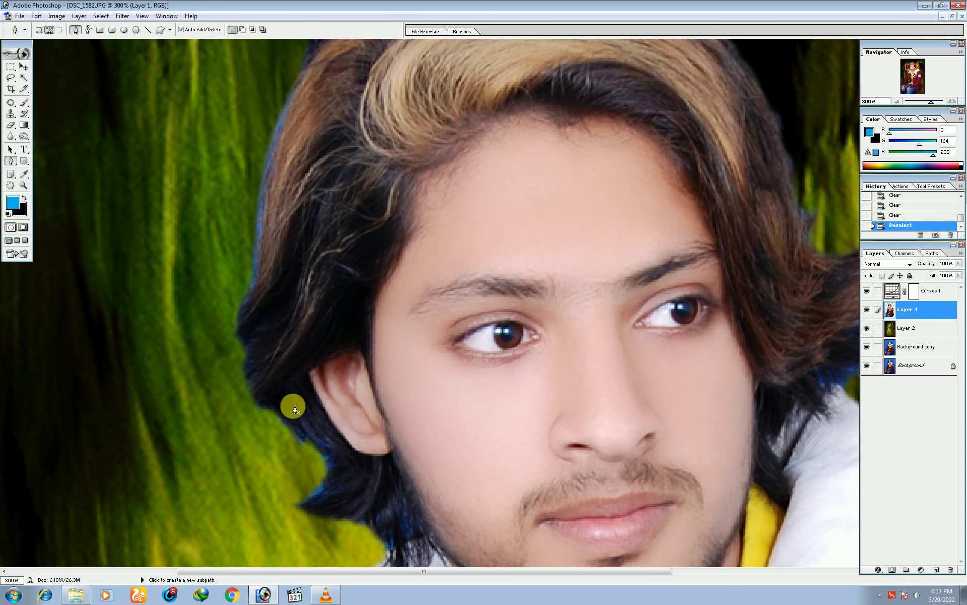
drag(376, 460, 392, 284)
click(381, 355)
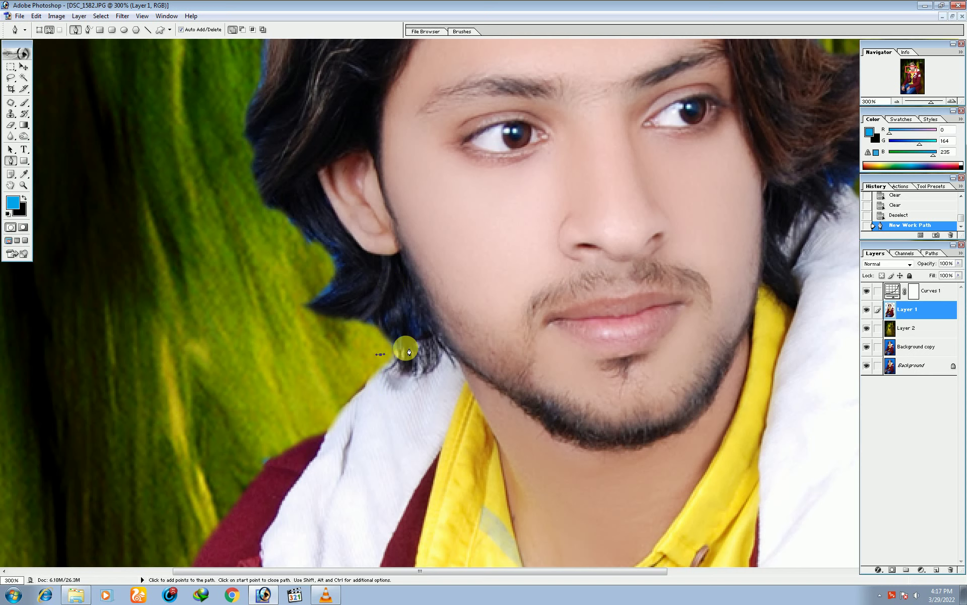
click(404, 345)
key(ctrl+alt+z)
key(ctrl+alt+z)
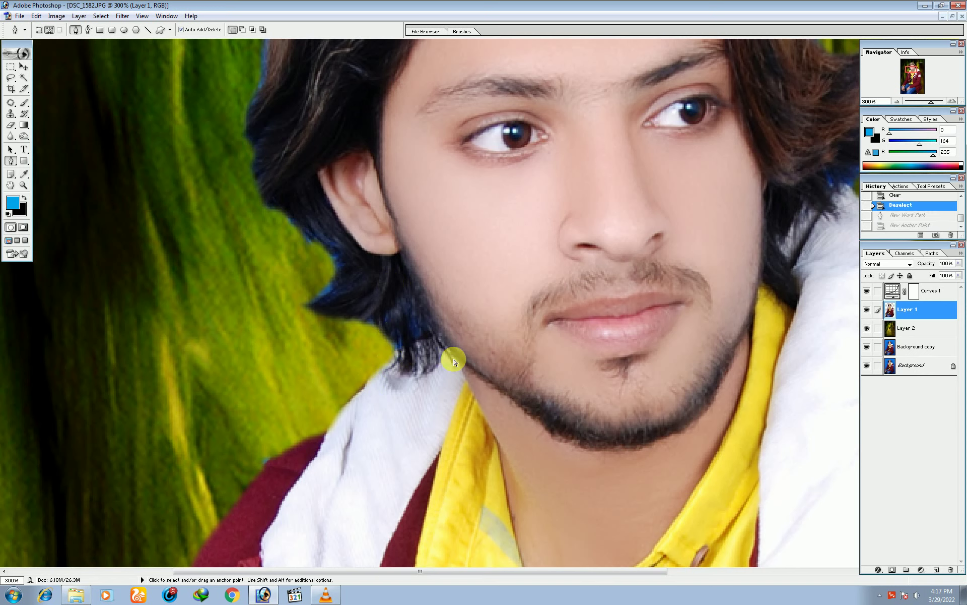
key(ctrl+minus)
key(ctrl+minus)
key(ctrl+minus)
key(ctrl+plus)
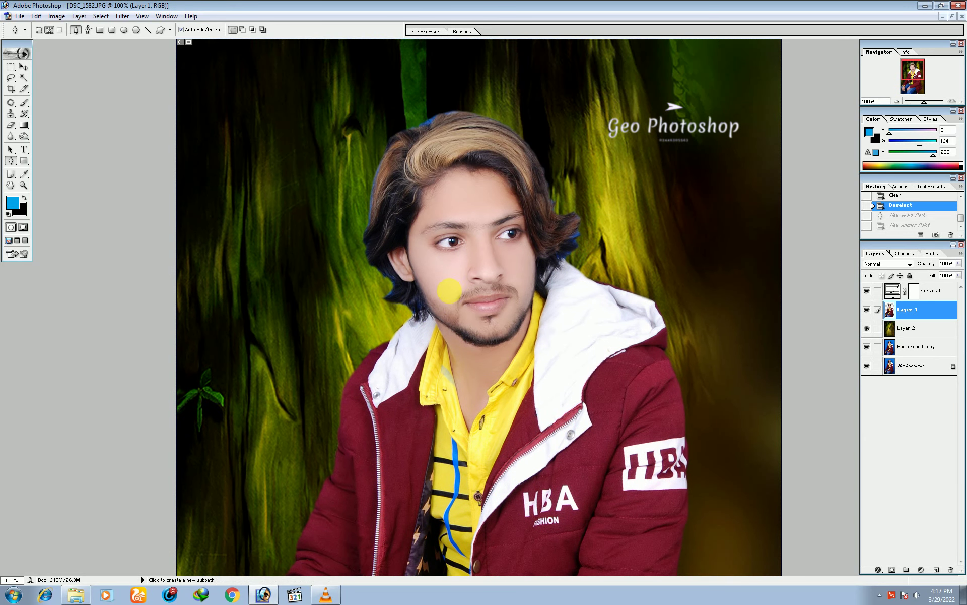
key(ctrl+plus)
key(ctrl+plus)
scroll(418, 242, up, 10)
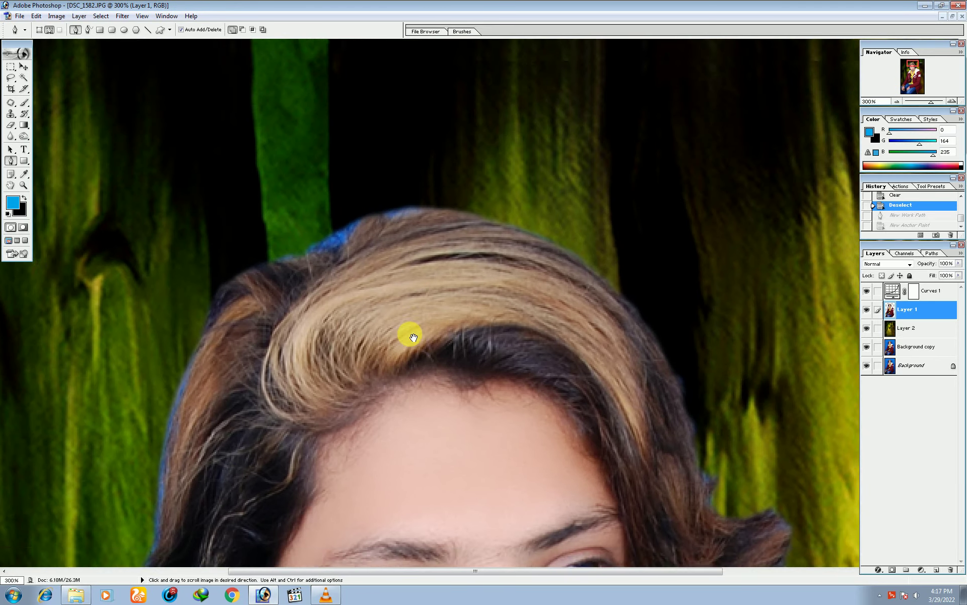
Step: Trace a closed path along the top of the hair and delete the blue fringe inside it
click(267, 264)
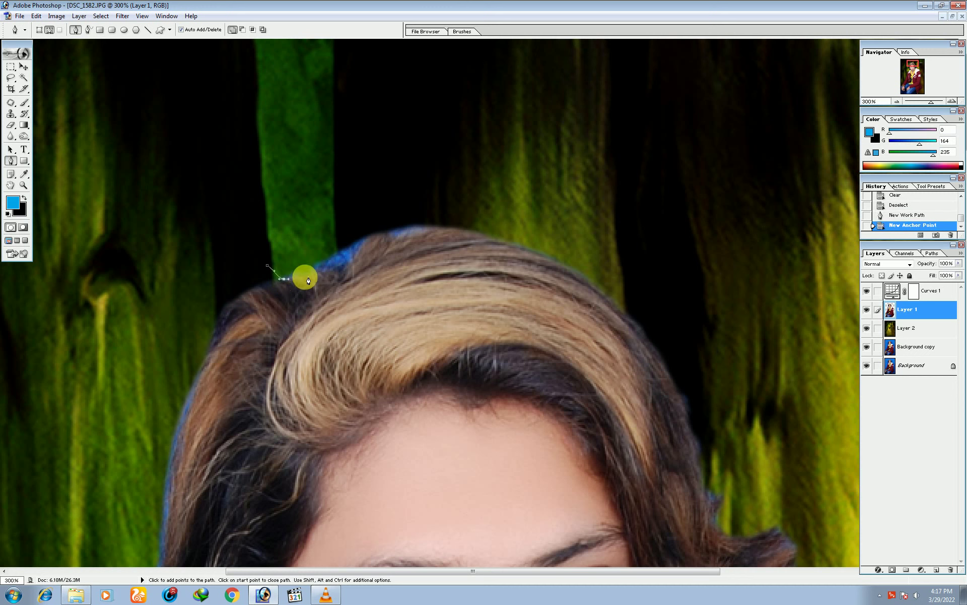
drag(311, 270, 354, 254)
click(335, 268)
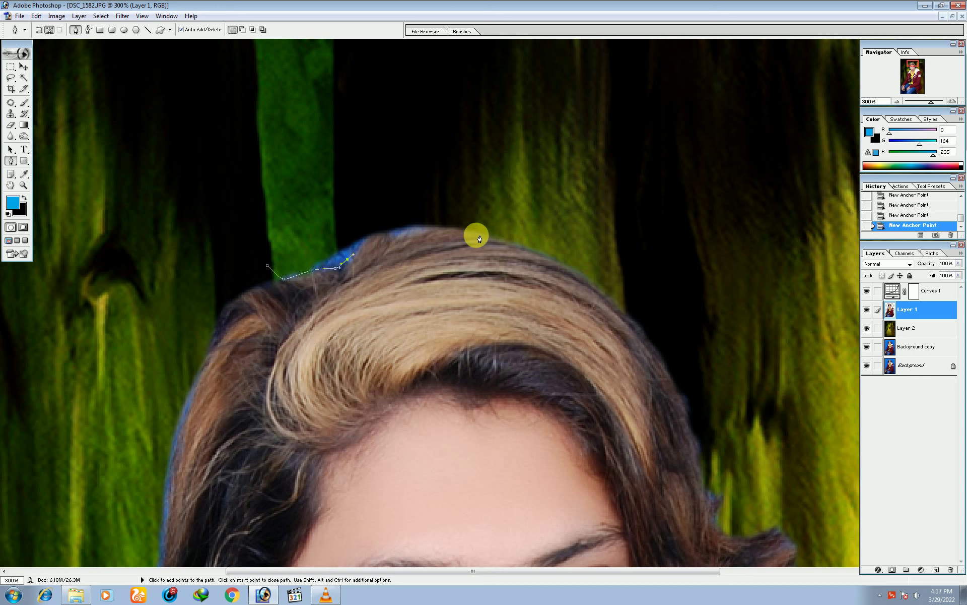
drag(479, 233, 533, 250)
click(482, 236)
drag(360, 192, 383, 192)
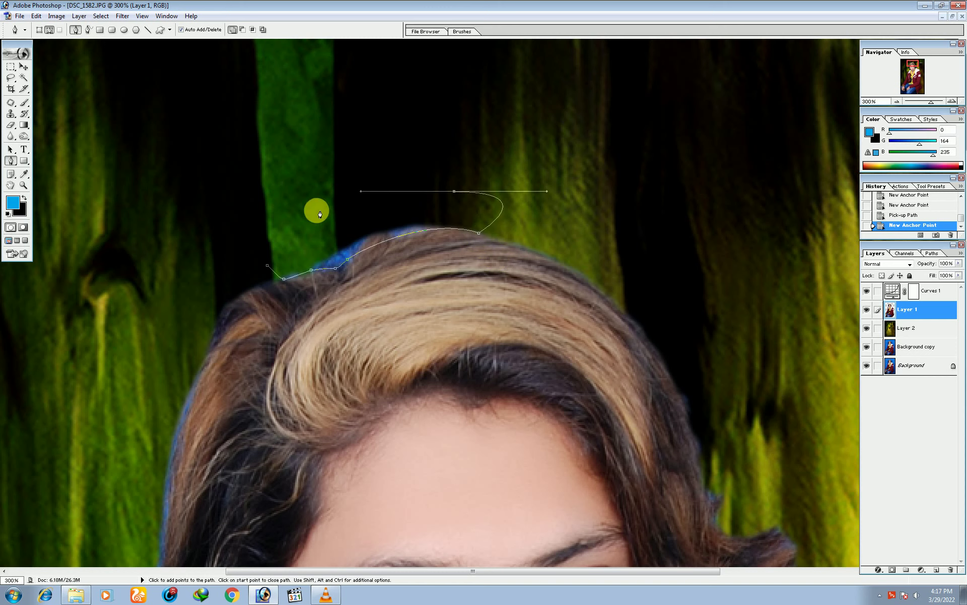
drag(312, 215, 292, 242)
right_click(324, 228)
click(372, 275)
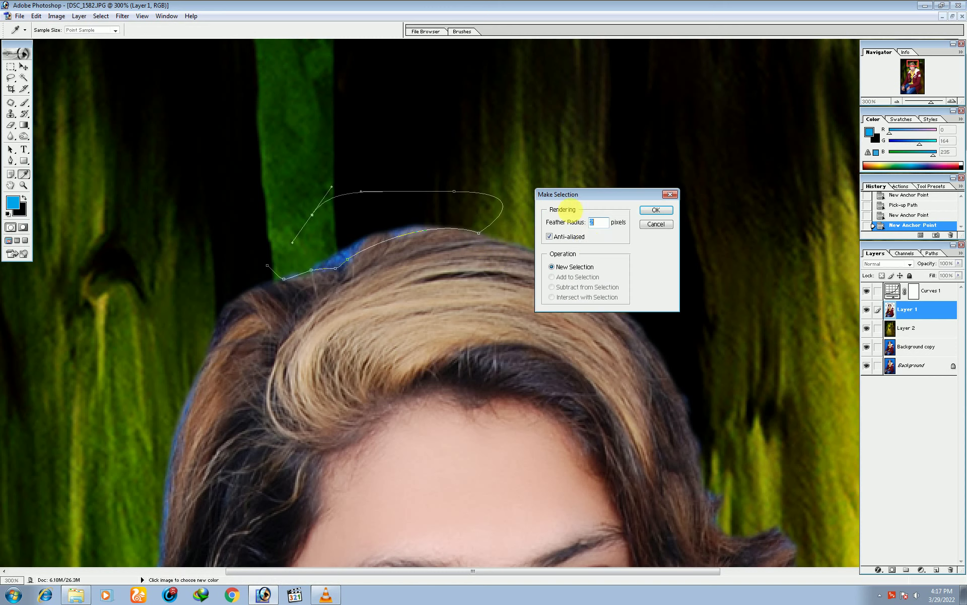
click(655, 210)
key(Delete)
key(ctrl+d)
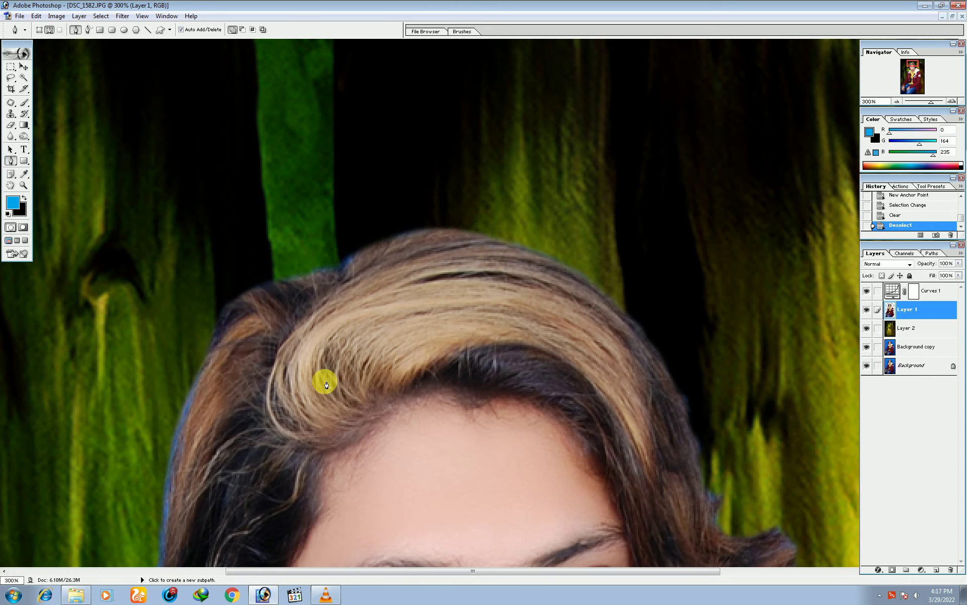
Step: Trace a closed Pen path down the left hair edge toward the neck
scroll(327, 384, down, 5)
scroll(327, 384, left, 5)
click(425, 109)
drag(447, 143, 445, 157)
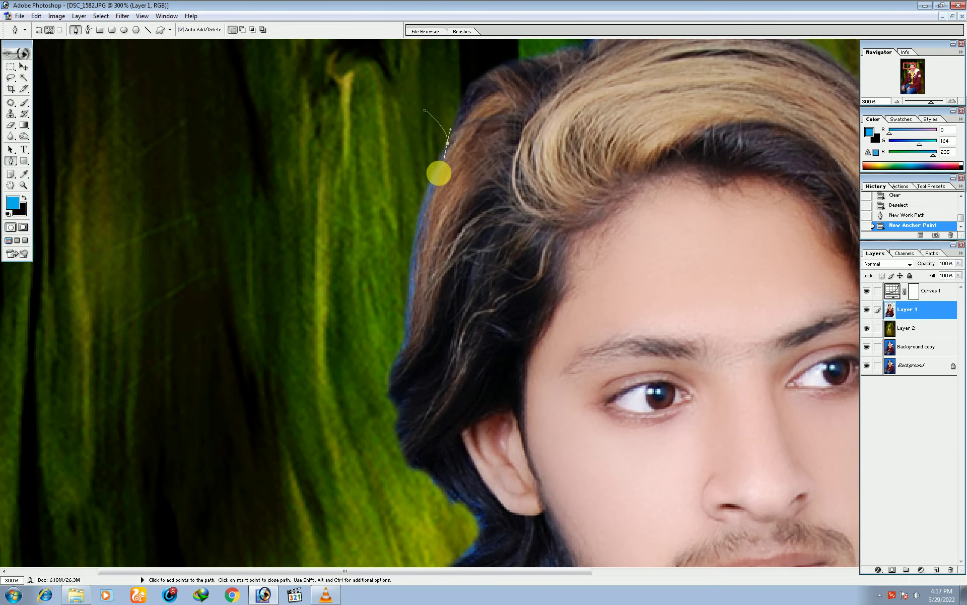
click(428, 209)
drag(414, 275, 392, 393)
scroll(395, 401, down, 3)
scroll(395, 402, right, 1)
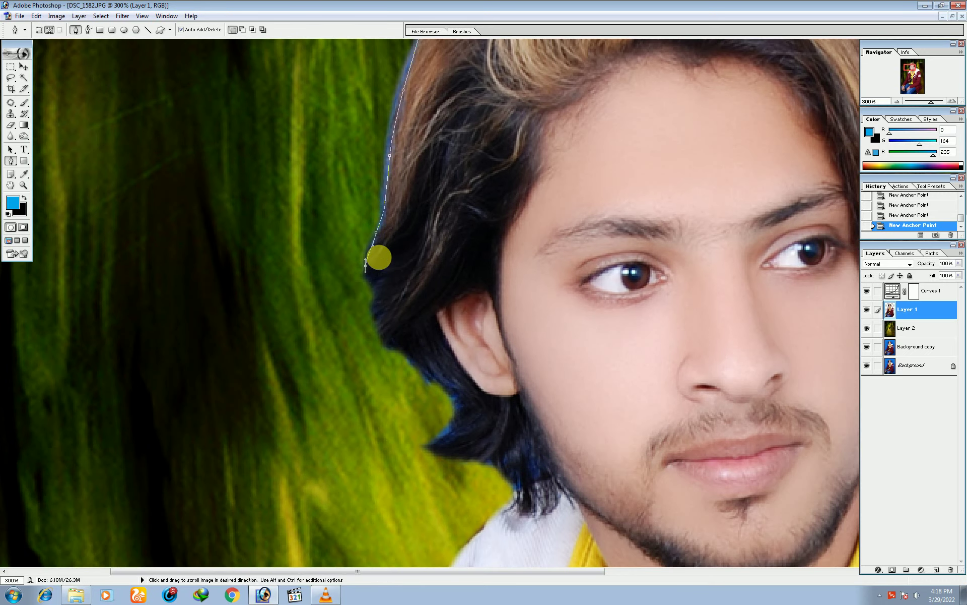
click(376, 320)
click(388, 344)
drag(422, 366, 432, 371)
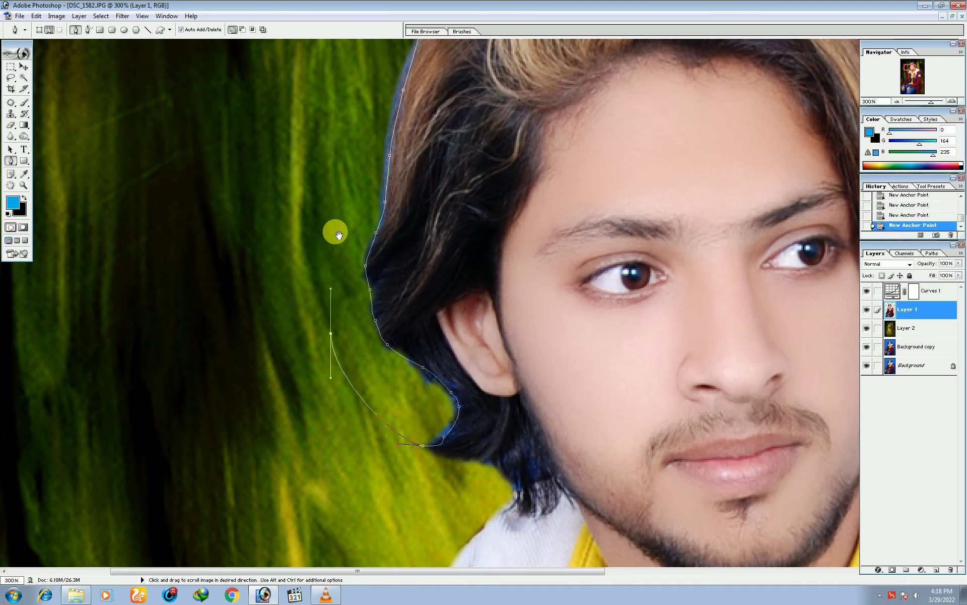
scroll(335, 237, up, 5)
scroll(334, 236, right, 1)
click(351, 275)
Step: Turn the left-edge path into a selection, delete the blue fringe, deselect and zoom to fit
right_click(341, 343)
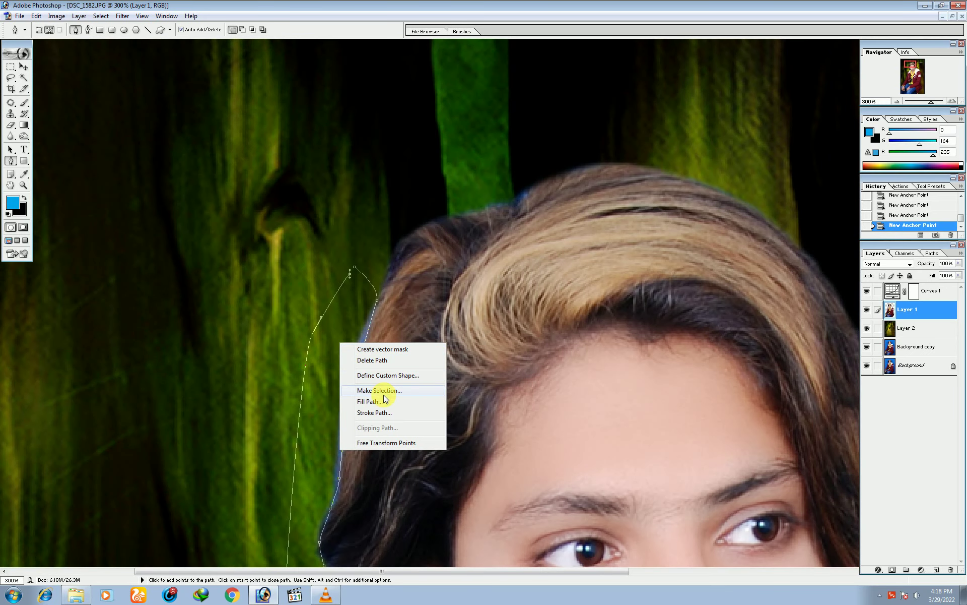
click(385, 393)
click(656, 211)
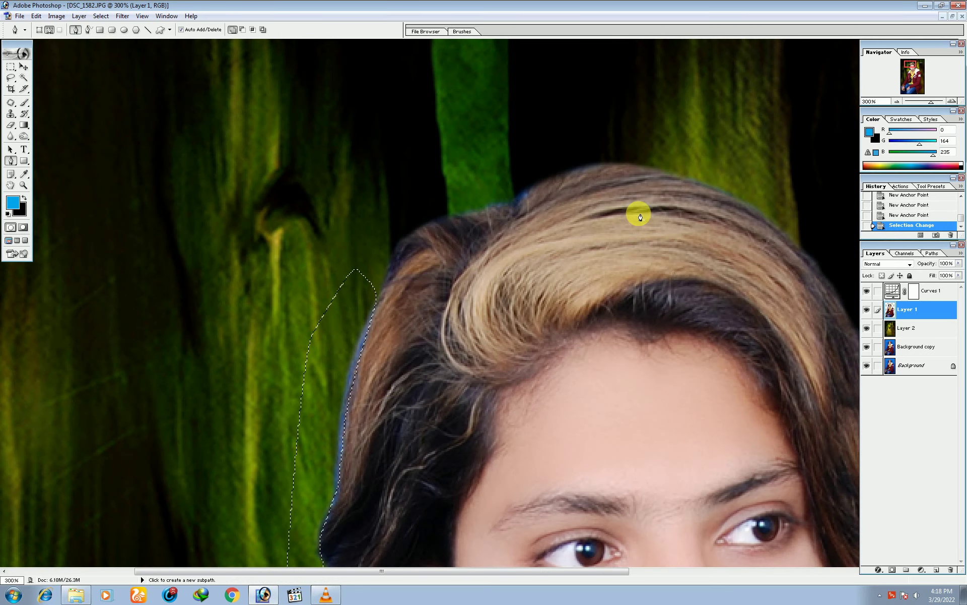
key(Delete)
key(ctrl+d)
drag(557, 380, 471, 138)
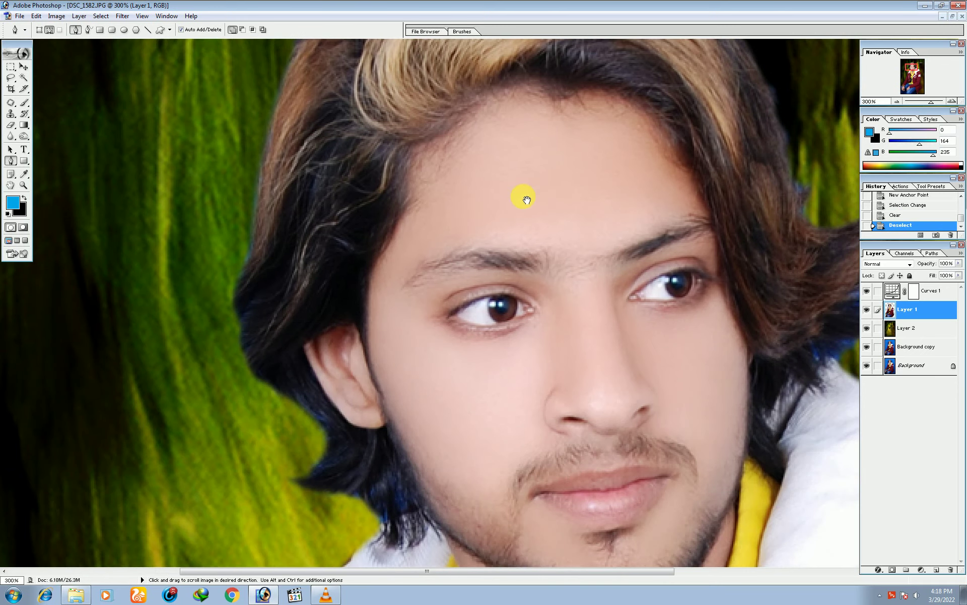
key(ctrl+alt+0)
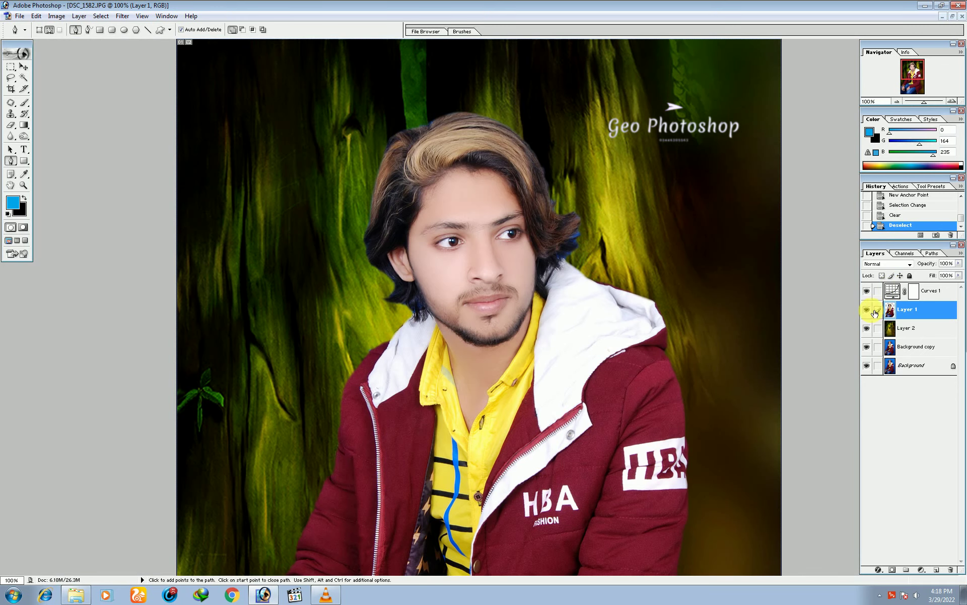
Step: Load Layer 1's outline as a feathered selection and set Clone Stamp to 100% opacity
ctrl+click(891, 310)
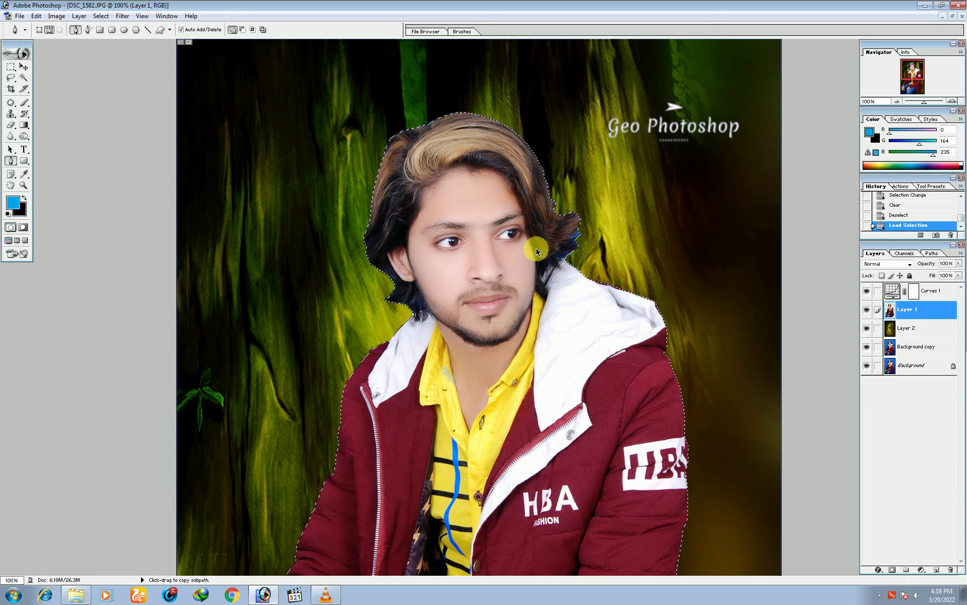
key(ctrl+alt+d)
click(745, 151)
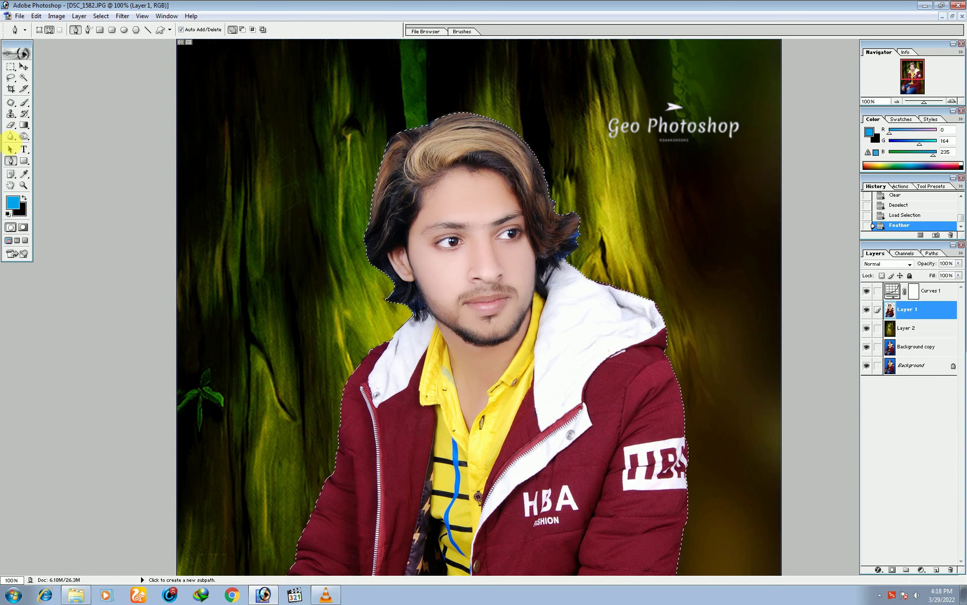
click(10, 113)
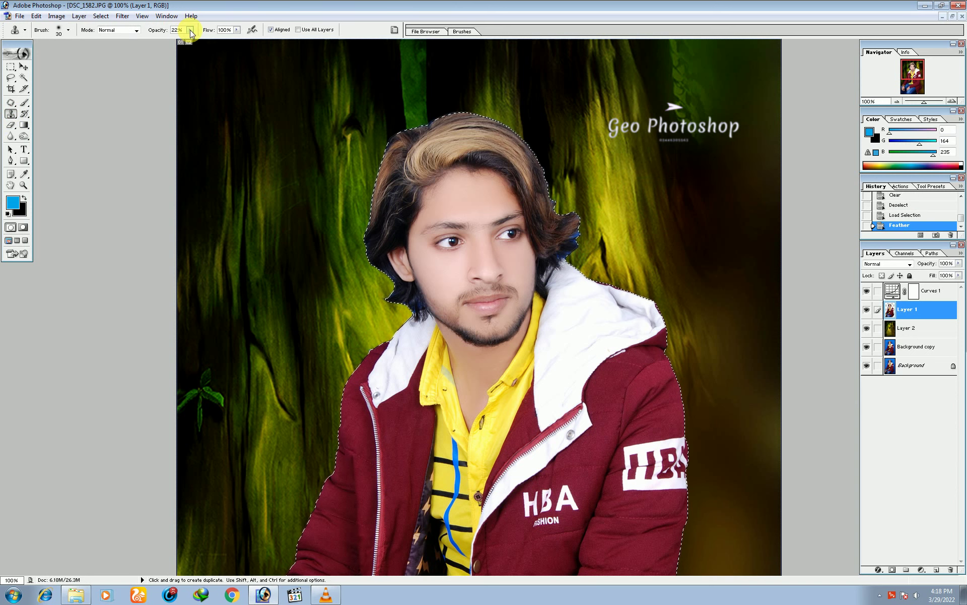
drag(190, 29, 828, 62)
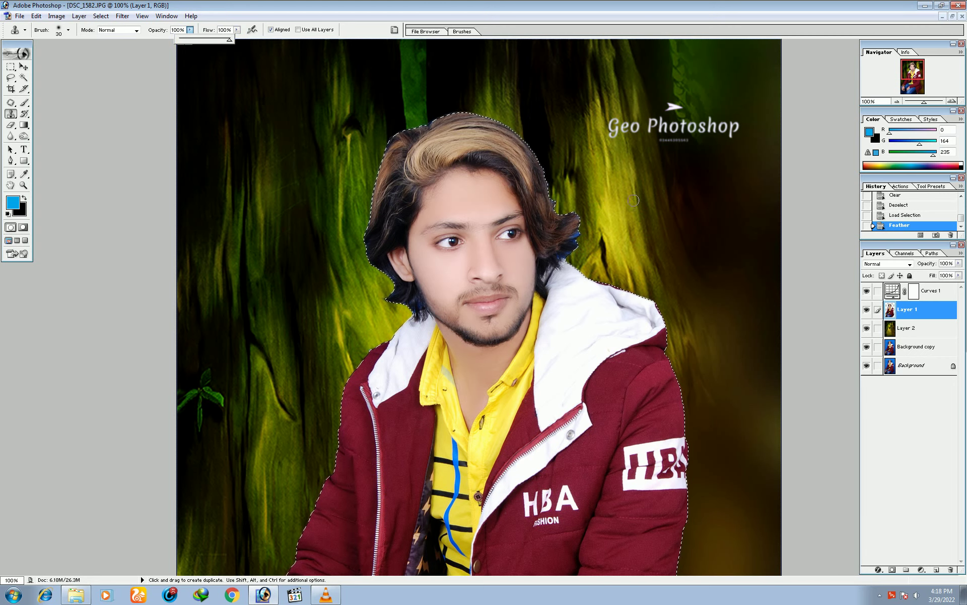
key(ctrl+plus)
key(ctrl+plus)
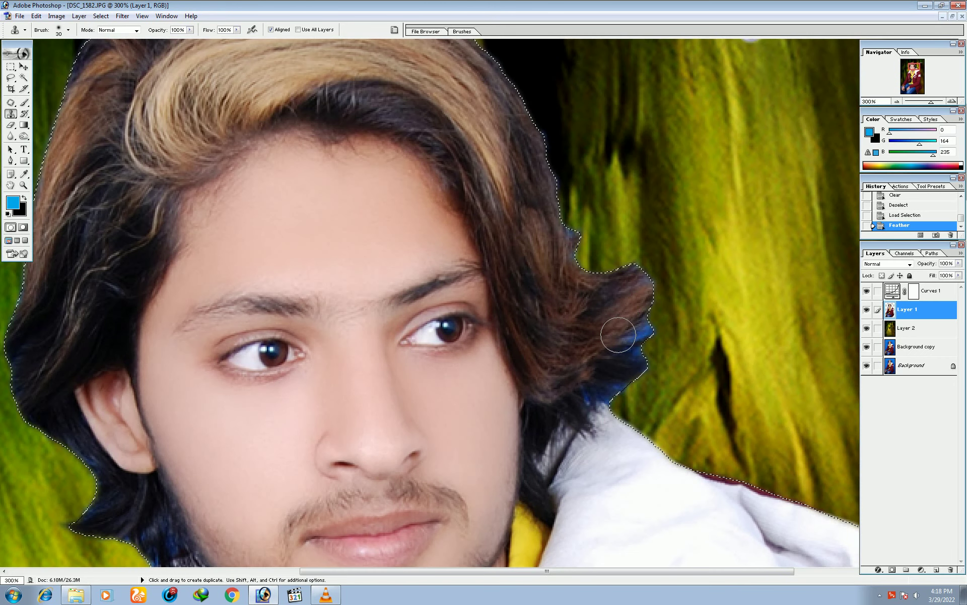
Step: Clone nearby hair over the blue patches on the right side and by the ear, then deselect
alt+click(616, 336)
mouse_move(616, 337)
mouse_down()
mouse_move(636, 325)
mouse_move(639, 353)
mouse_move(597, 360)
mouse_move(620, 352)
mouse_move(608, 396)
mouse_move(620, 371)
mouse_up()
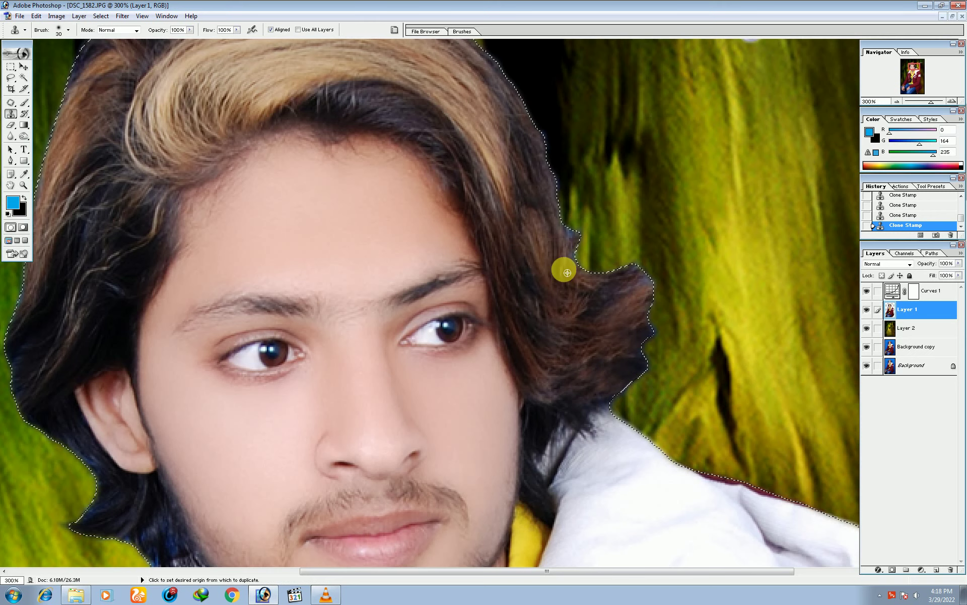
scroll(151, 276, left, 5)
scroll(152, 277, up, 2)
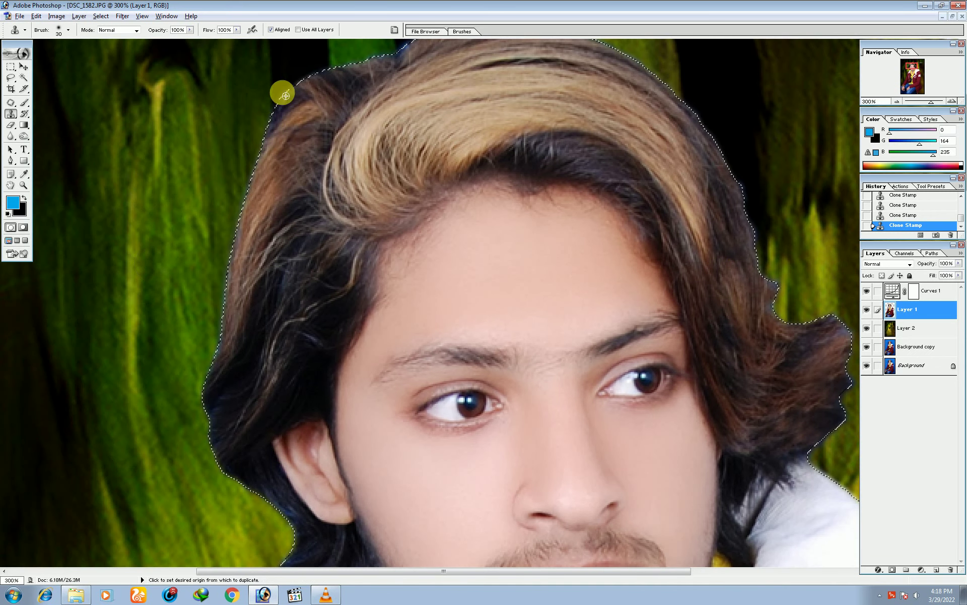
alt+click(303, 95)
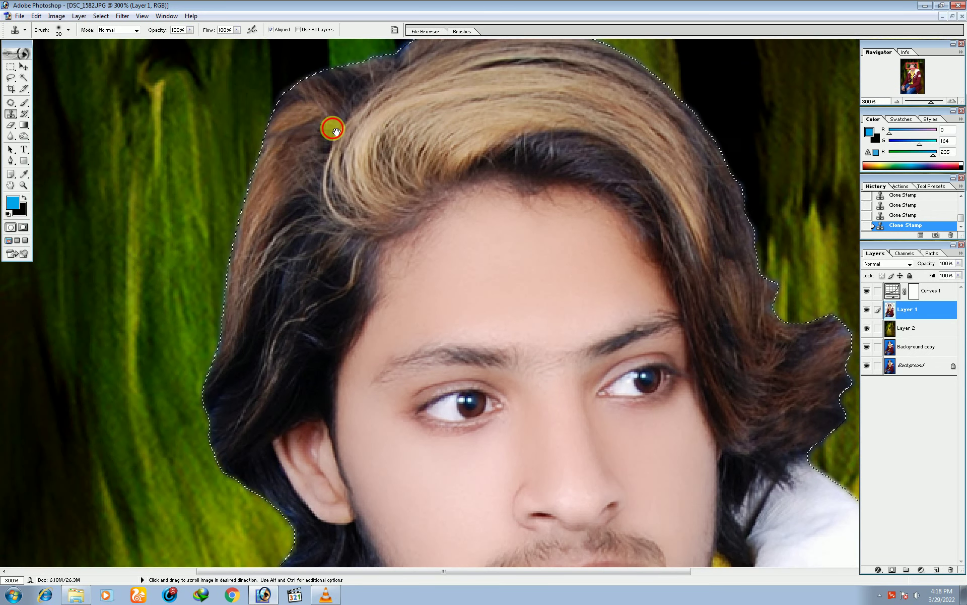
scroll(353, 161, up, 3)
scroll(373, 183, down, 2)
scroll(373, 183, left, 2)
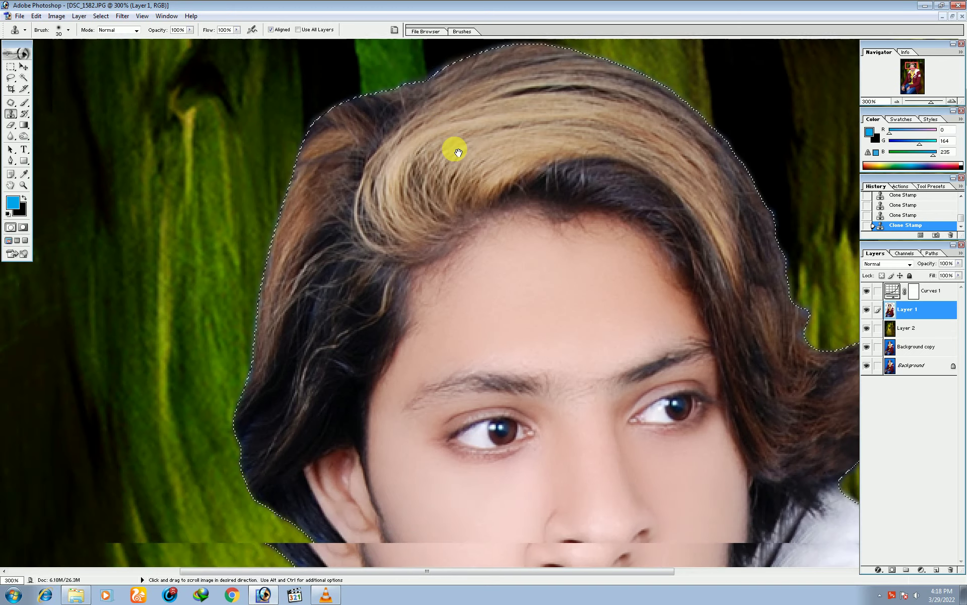
scroll(454, 148, down, 5)
scroll(453, 147, left, 2)
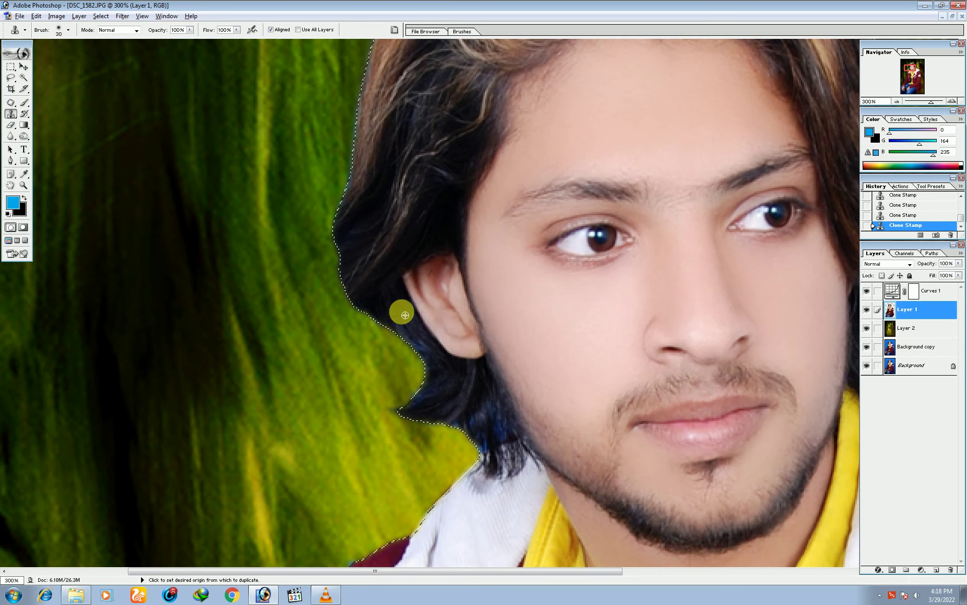
mouse_move(448, 413)
mouse_down()
mouse_move(483, 410)
mouse_move(484, 443)
mouse_move(475, 406)
mouse_move(489, 444)
mouse_up()
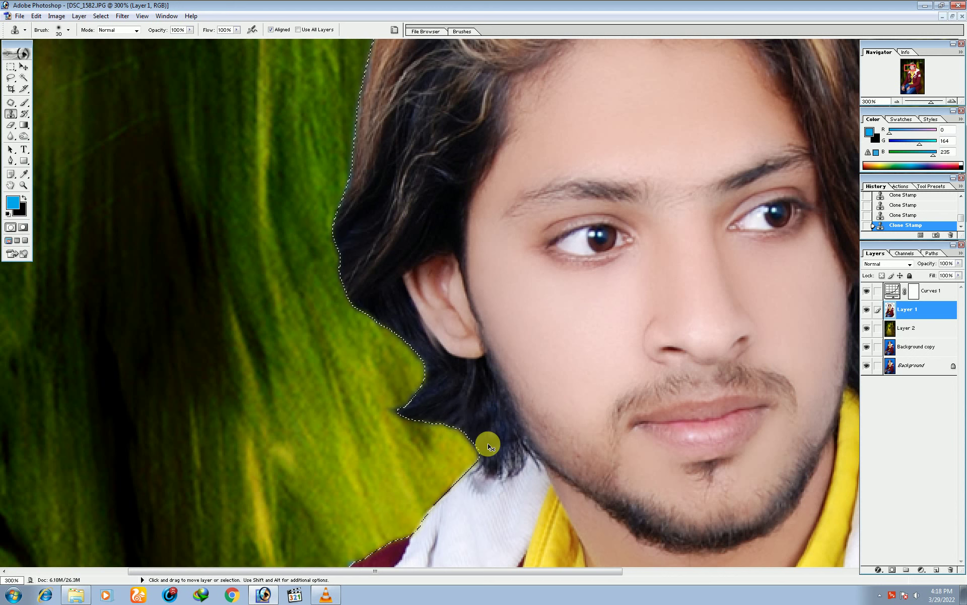
key(ctrl+d)
Step: Pick the Burn tool (Midtones, 17% exposure) and zoom to 100% beside the man's neck
key(ctrl+0)
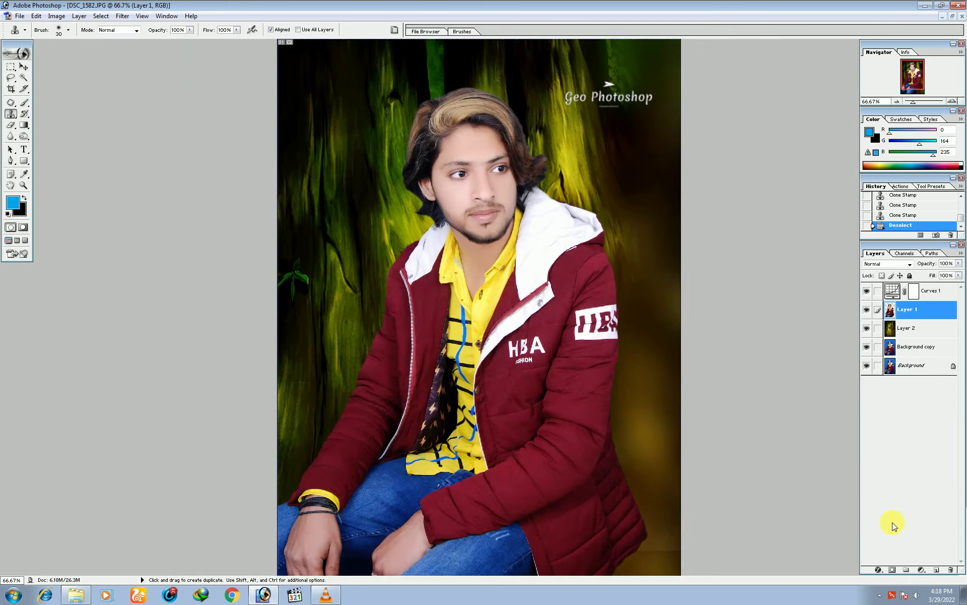
key(ctrl+minus)
key(ctrl+plus)
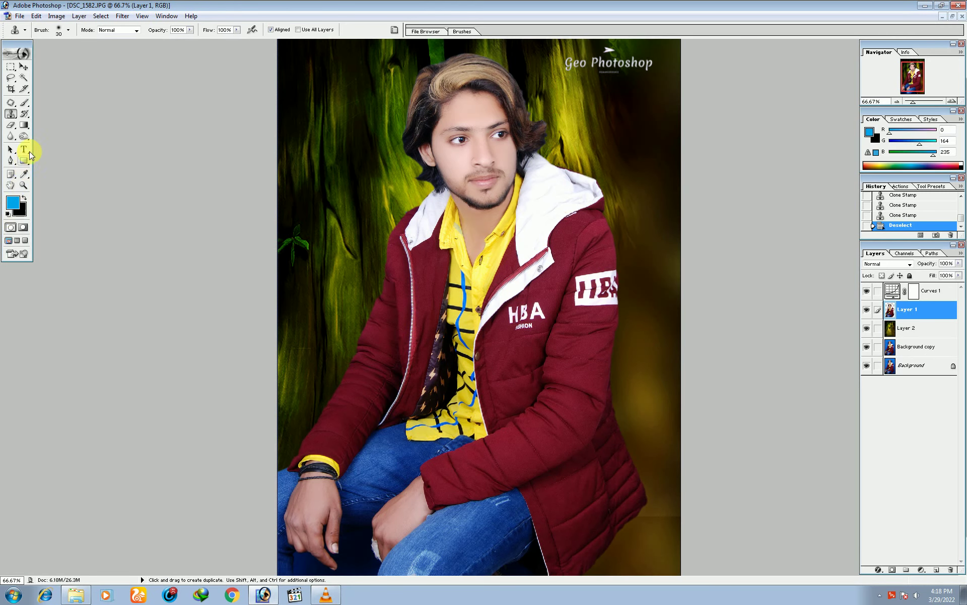
click(24, 136)
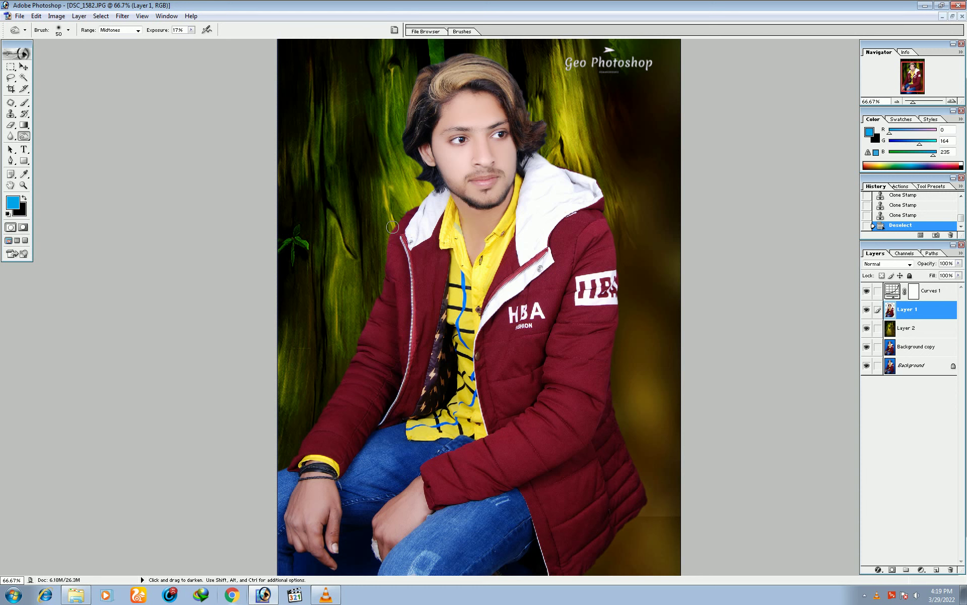
key(ctrl+plus)
scroll(387, 344, up, 5)
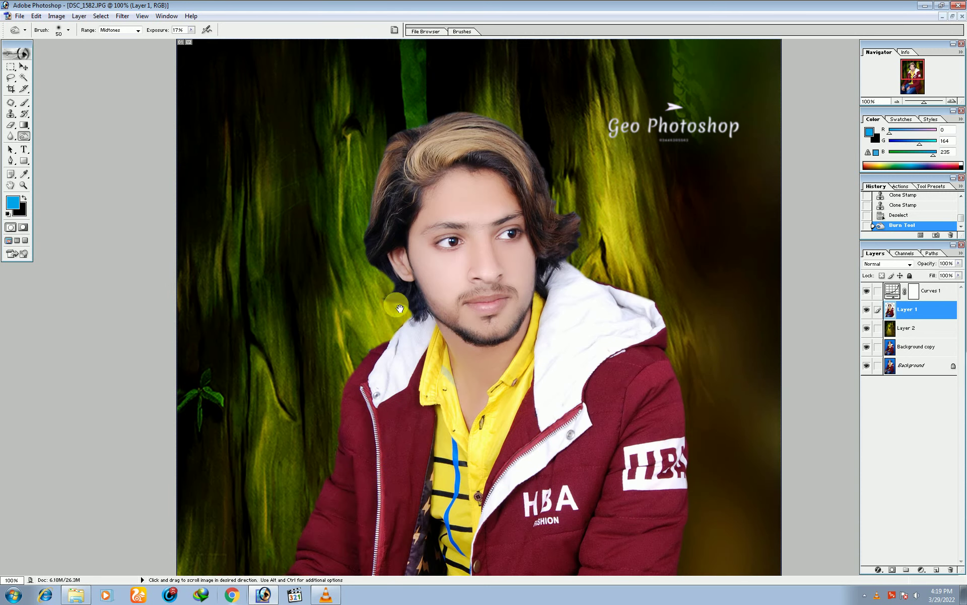
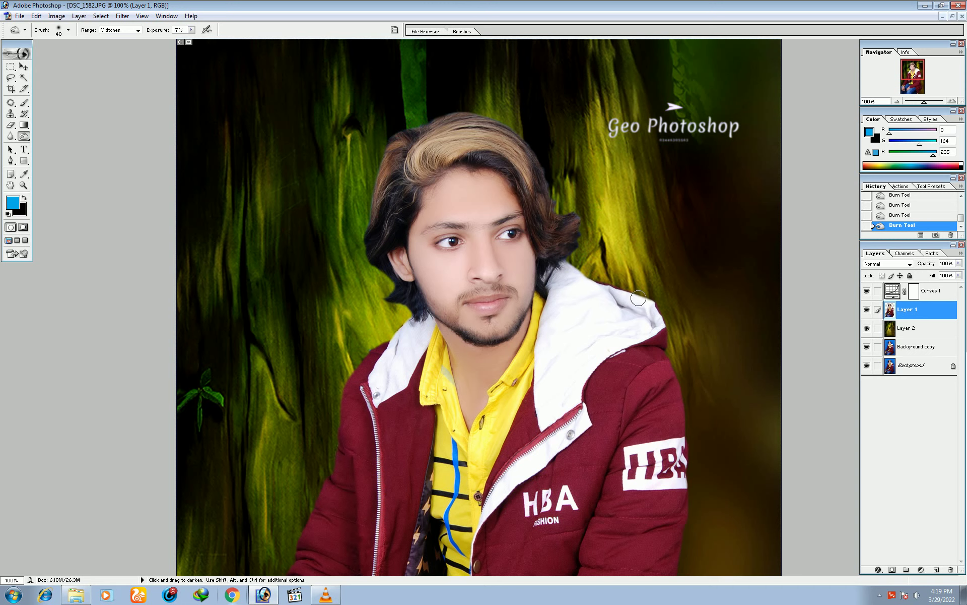
Step: Try selecting the dark blue area below the hands by colour, then deselect it
scroll(693, 462, down, 5)
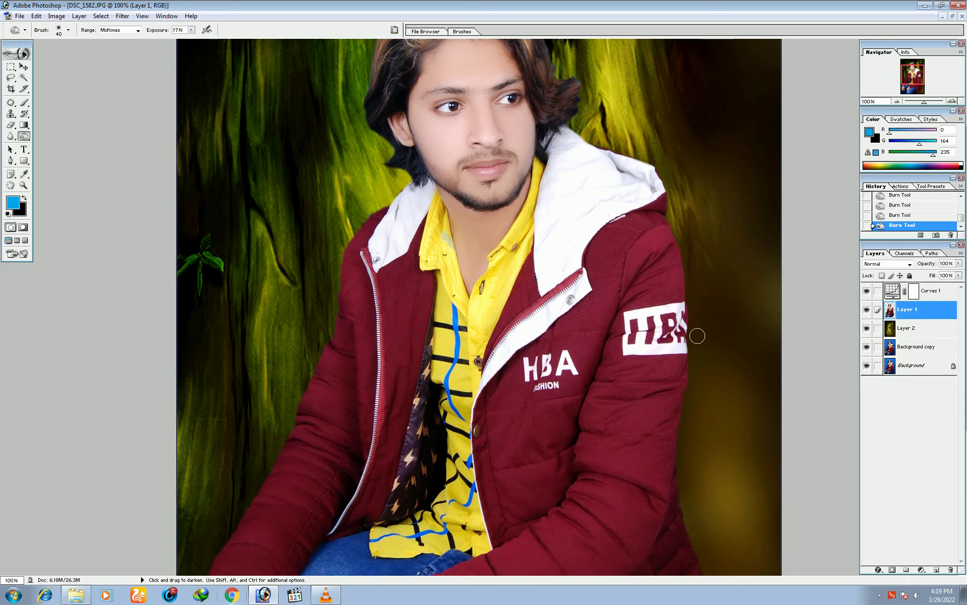
scroll(677, 454, down, 9)
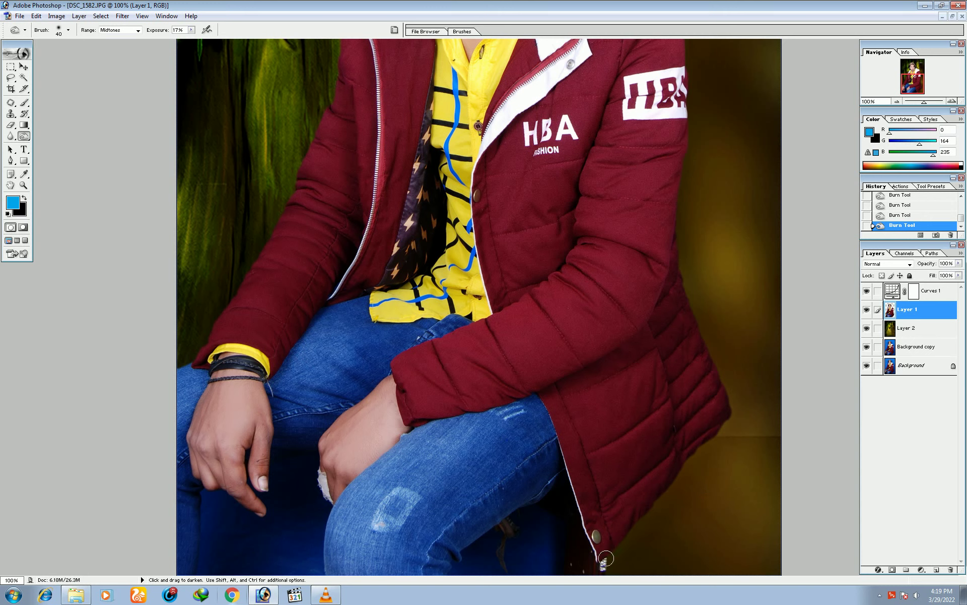
key(ctrl+minus)
key(ctrl+minus)
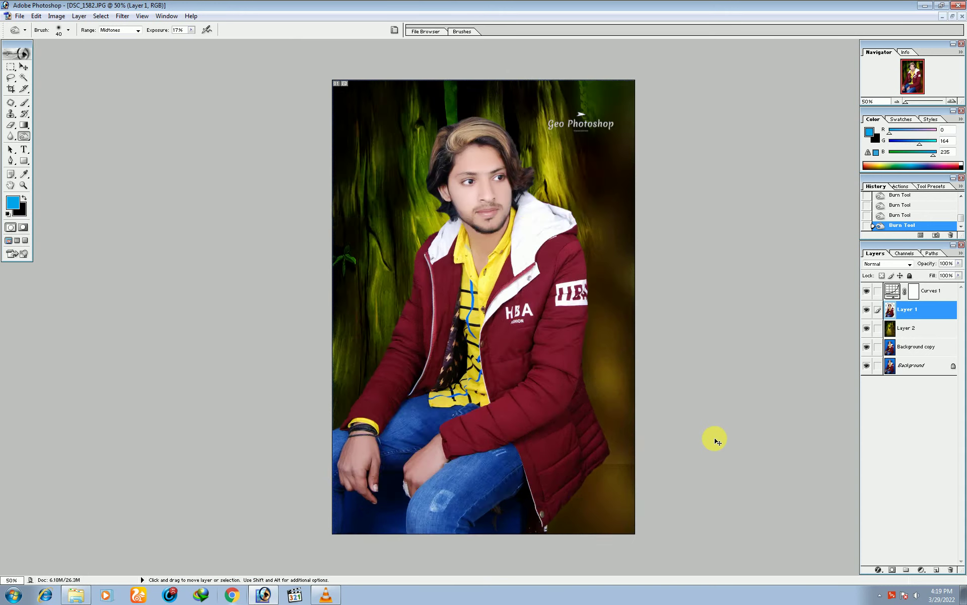
key(ctrl+plus)
scroll(702, 181, down, 1)
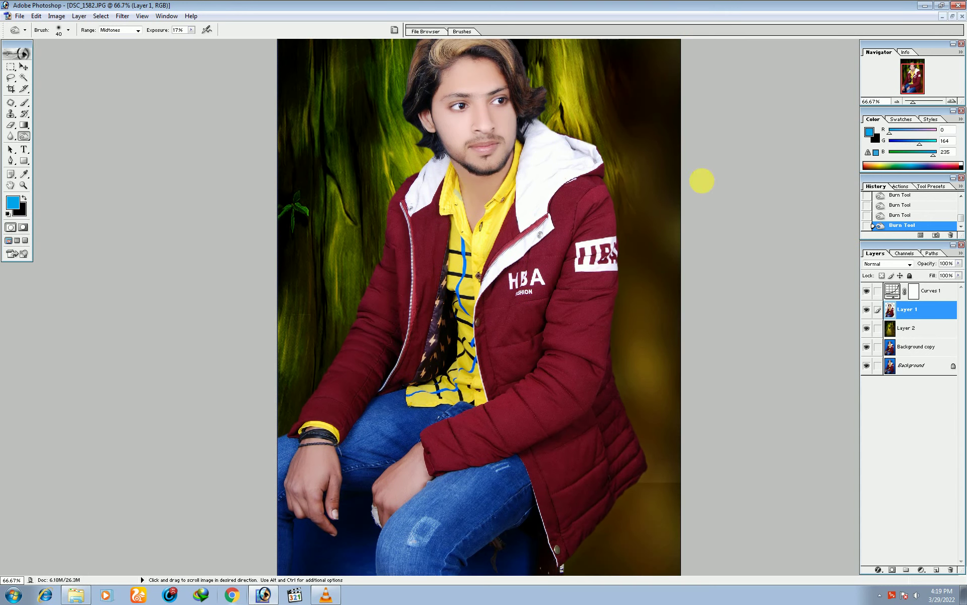
click(24, 78)
click(348, 545)
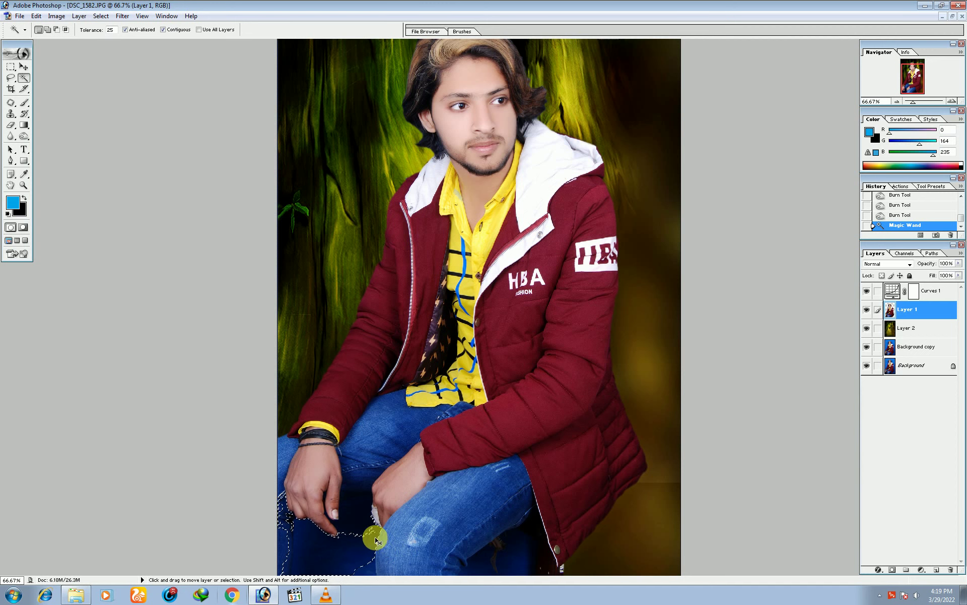
key(ctrl+d)
Step: Begin a Pen path around the dark seat, up the left jeans edge and along the finger
key(ctrl+plus)
key(ctrl+plus)
drag(529, 524, 536, 451)
key(p)
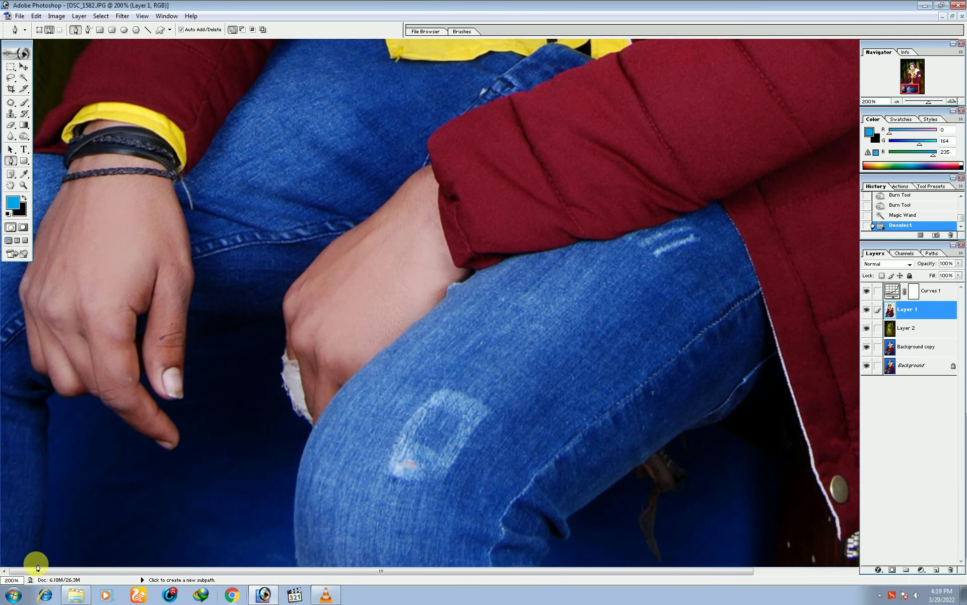
click(37, 566)
click(44, 515)
click(47, 445)
click(44, 402)
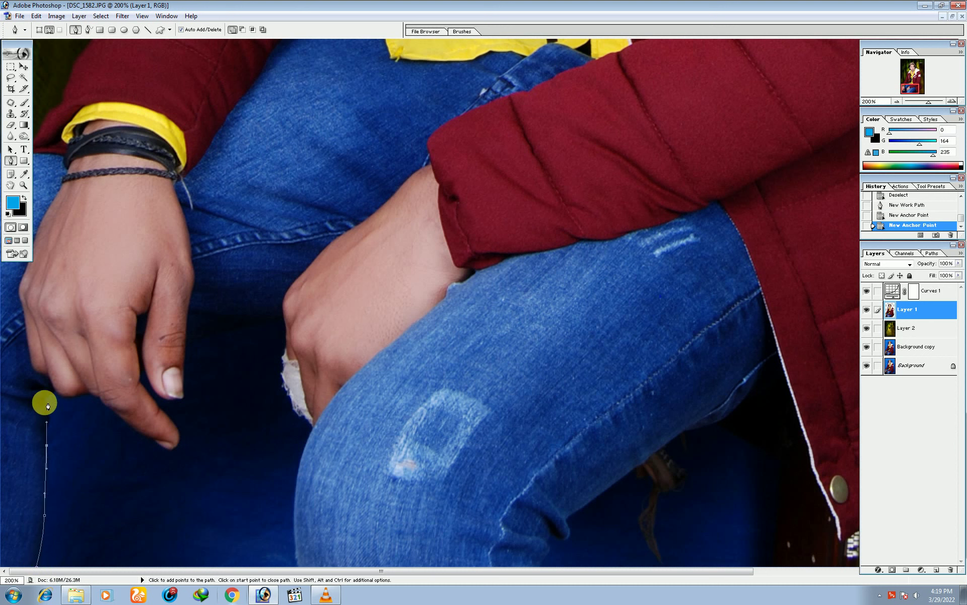
click(54, 394)
click(96, 397)
click(106, 408)
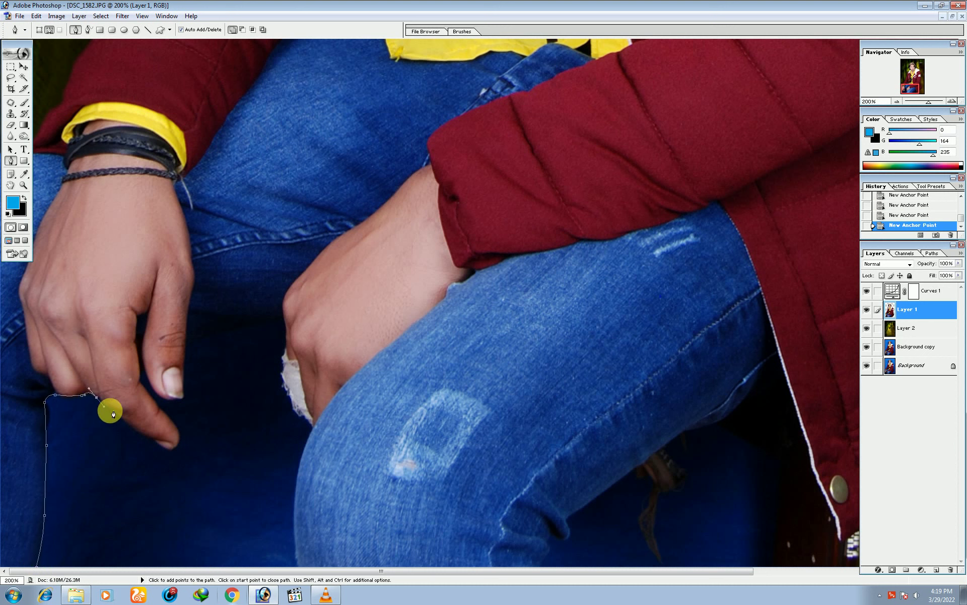
click(135, 428)
click(161, 445)
Step: Continue the path around the fingertip, across the other hand and down to the knee
click(177, 441)
click(177, 429)
click(158, 404)
drag(174, 401, 193, 401)
click(186, 384)
click(187, 345)
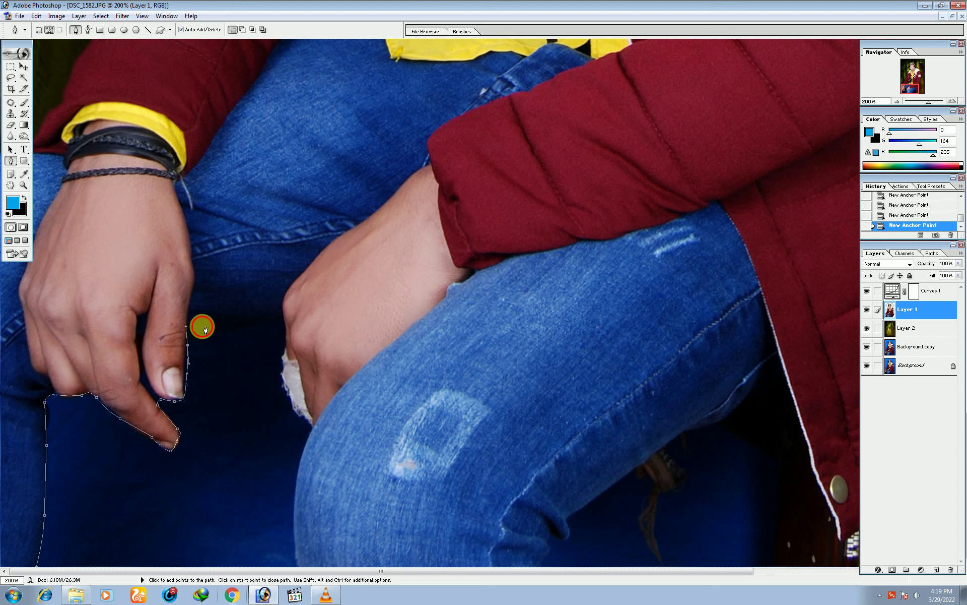
drag(203, 326, 245, 326)
click(281, 324)
click(280, 358)
click(282, 369)
click(289, 399)
click(303, 418)
click(313, 426)
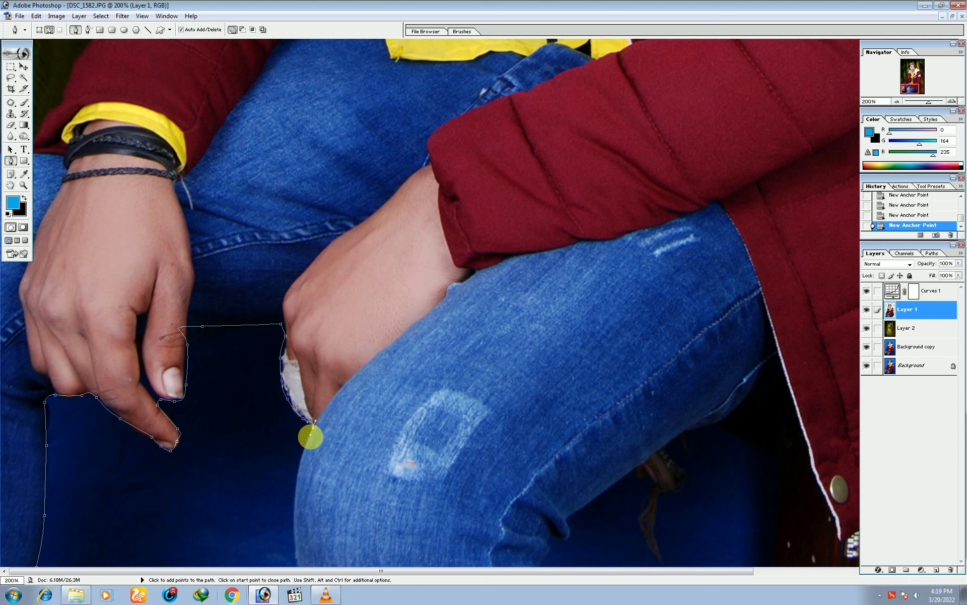
drag(301, 461, 298, 552)
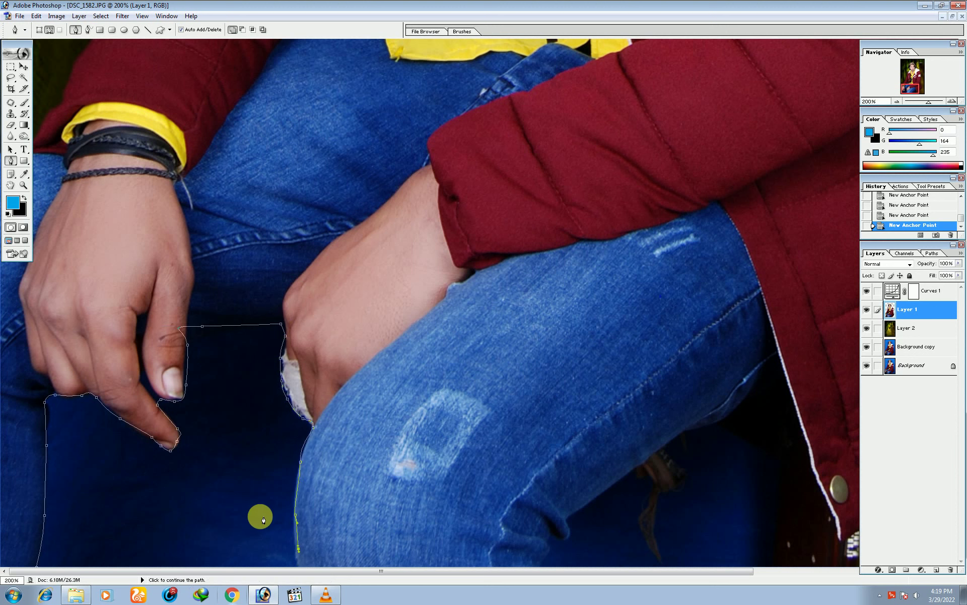
key(ctrl+minus)
key(ctrl+minus)
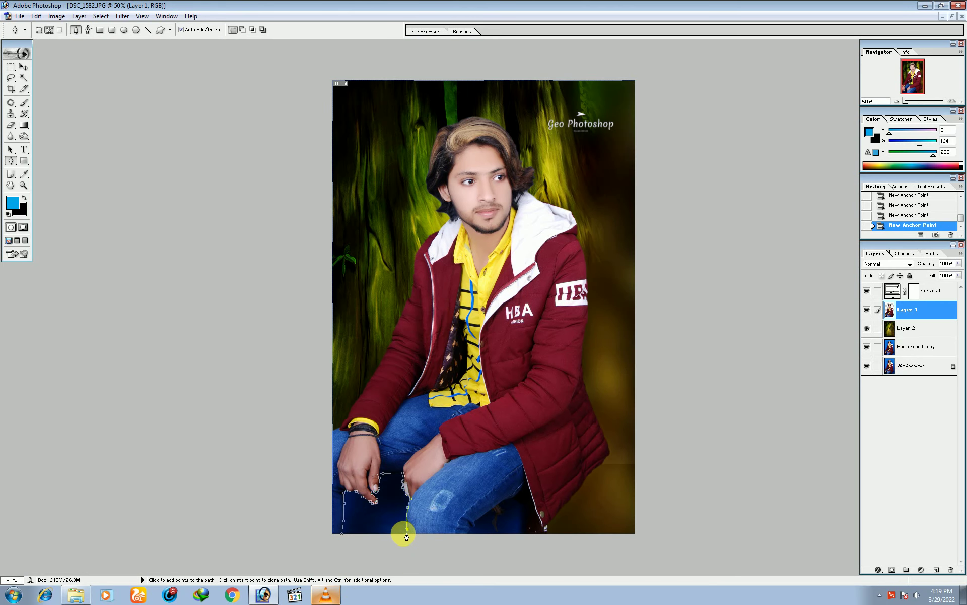
Step: Convert the outline to a selection, delete the dark seat area, and deselect
right_click(373, 523)
click(404, 447)
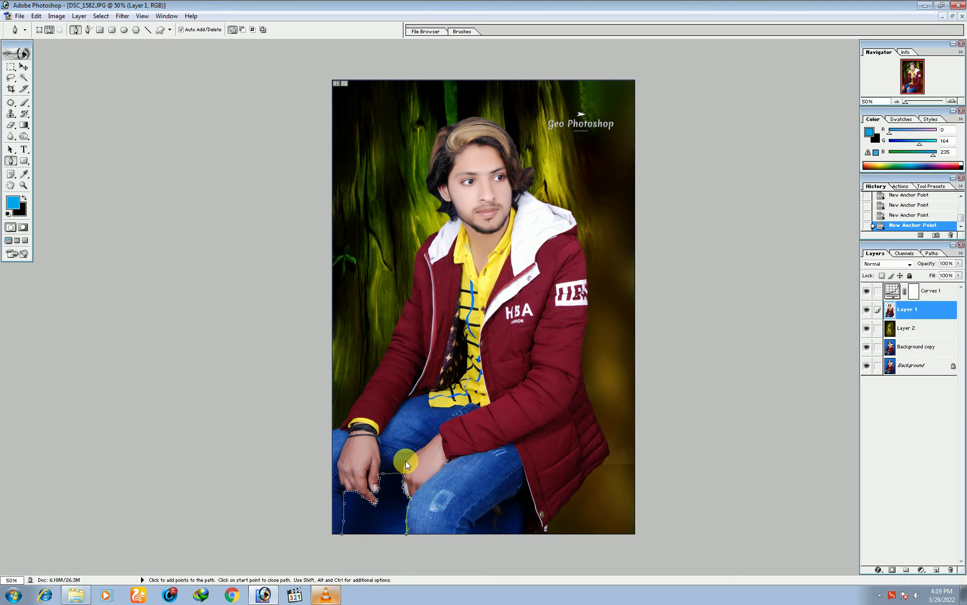
click(656, 209)
key(Delete)
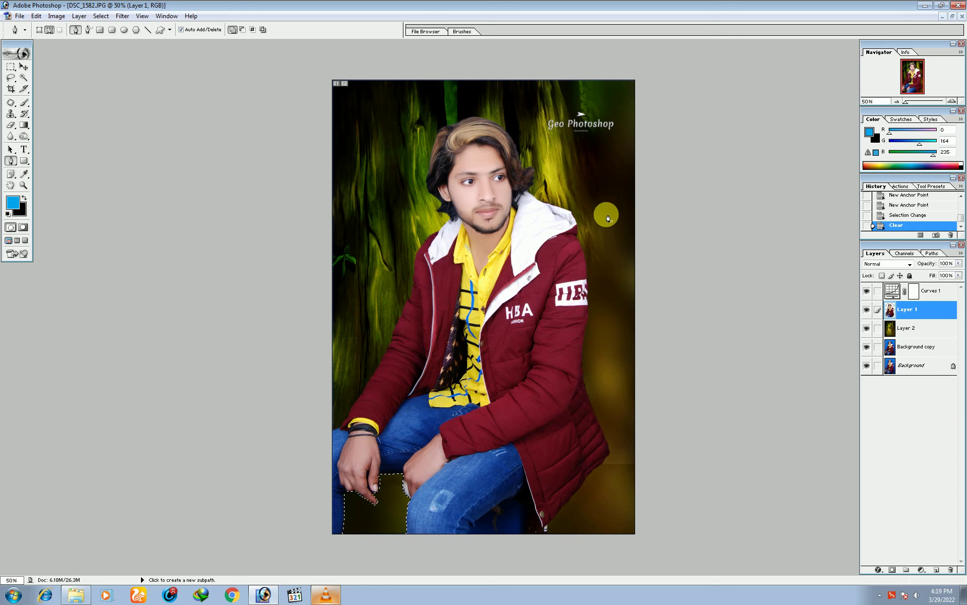
key(Delete)
key(ctrl+d)
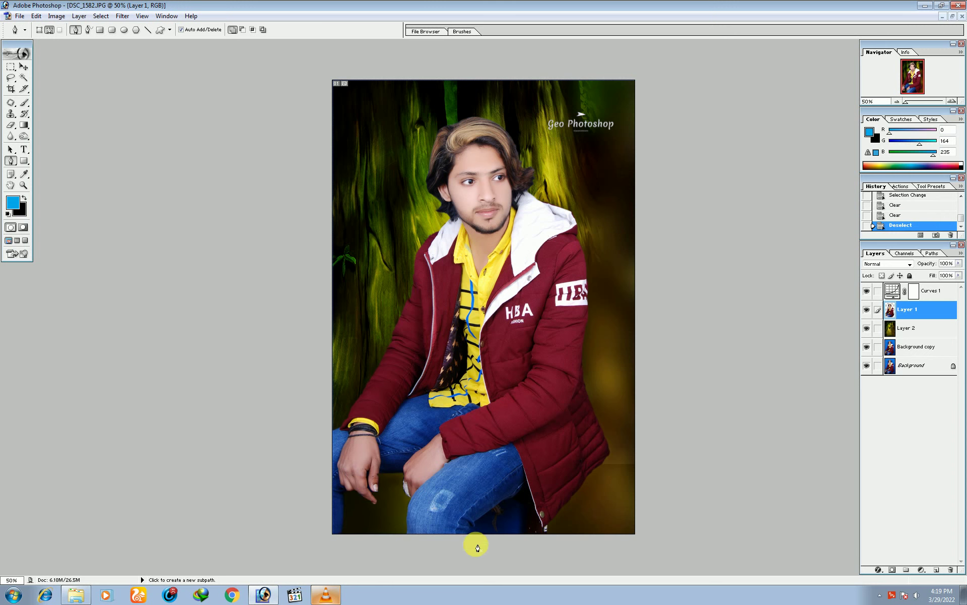
Step: Trace a second path beside the right leg along the bottom of the jeans
key(ctrl+plus)
key(ctrl+plus)
scroll(576, 304, down, 3)
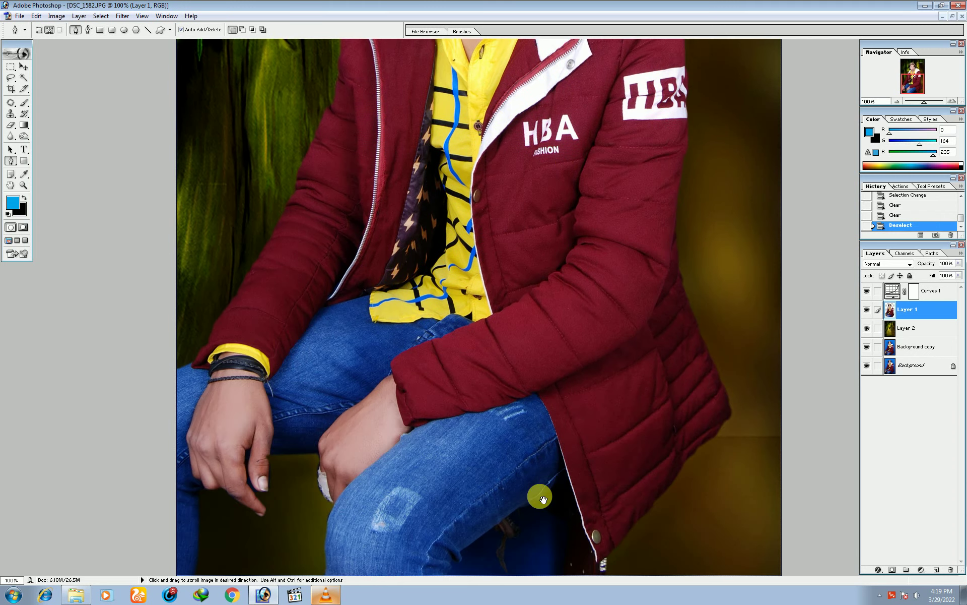
drag(554, 498, 554, 506)
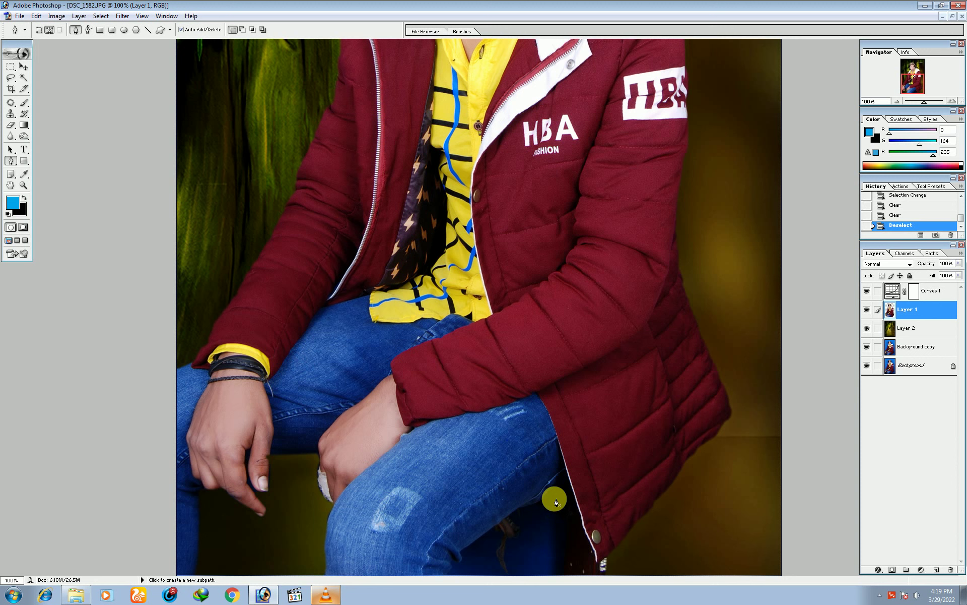
click(554, 575)
key(ctrl+minus)
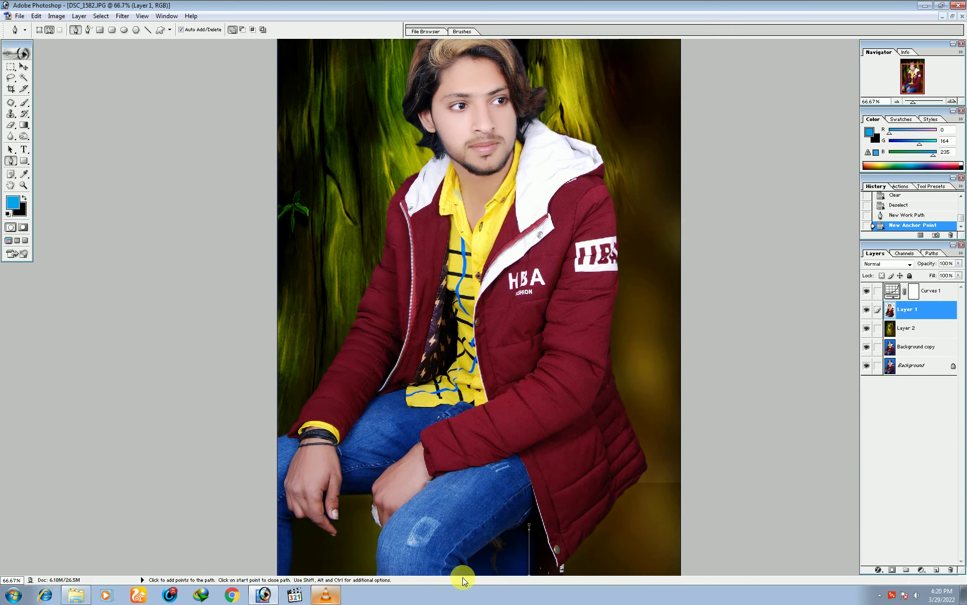
click(460, 575)
click(474, 564)
click(481, 544)
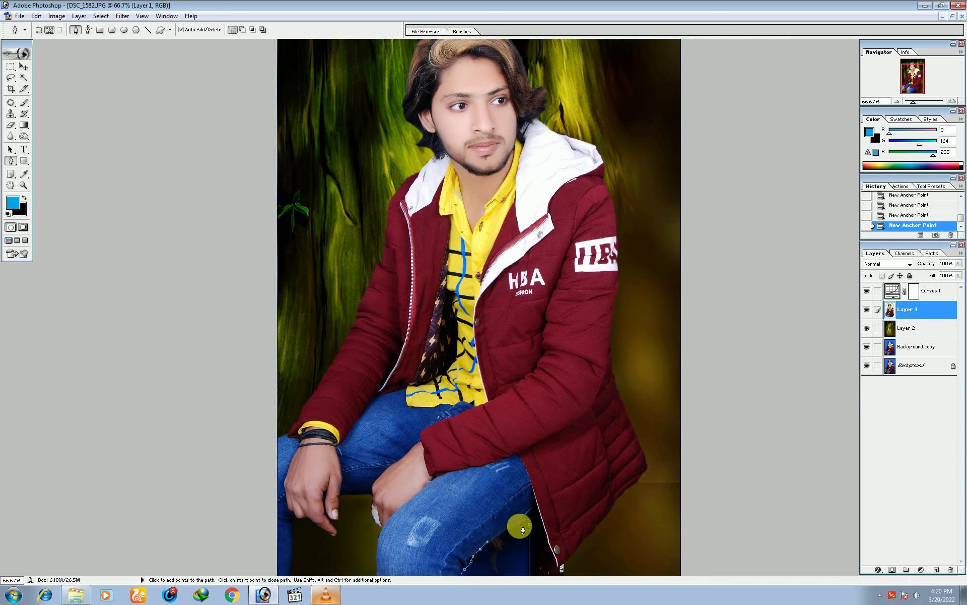
Step: Turn the second path into a selection and clear the patch beneath the jeans
right_click(510, 542)
click(556, 483)
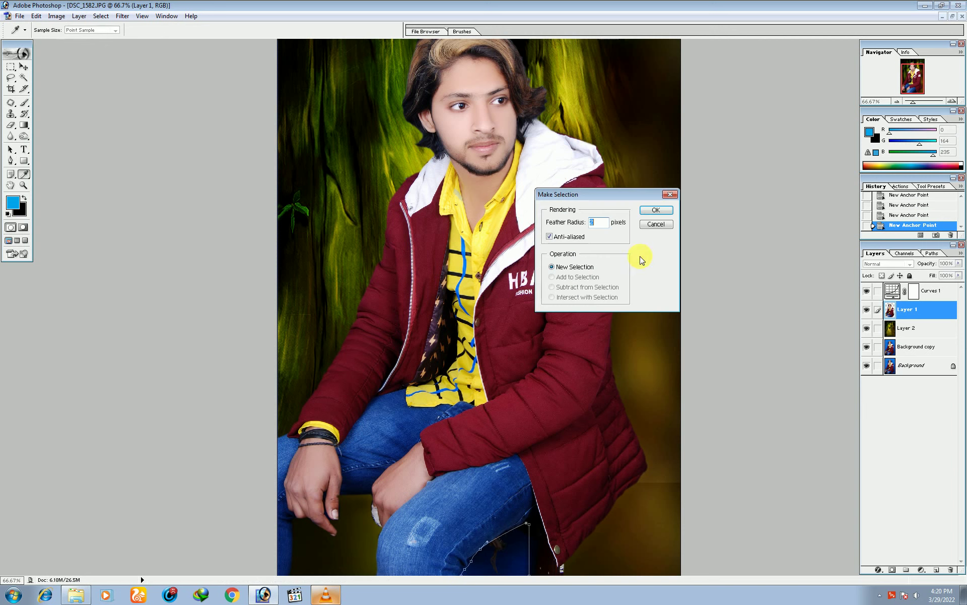
click(656, 210)
key(Delete)
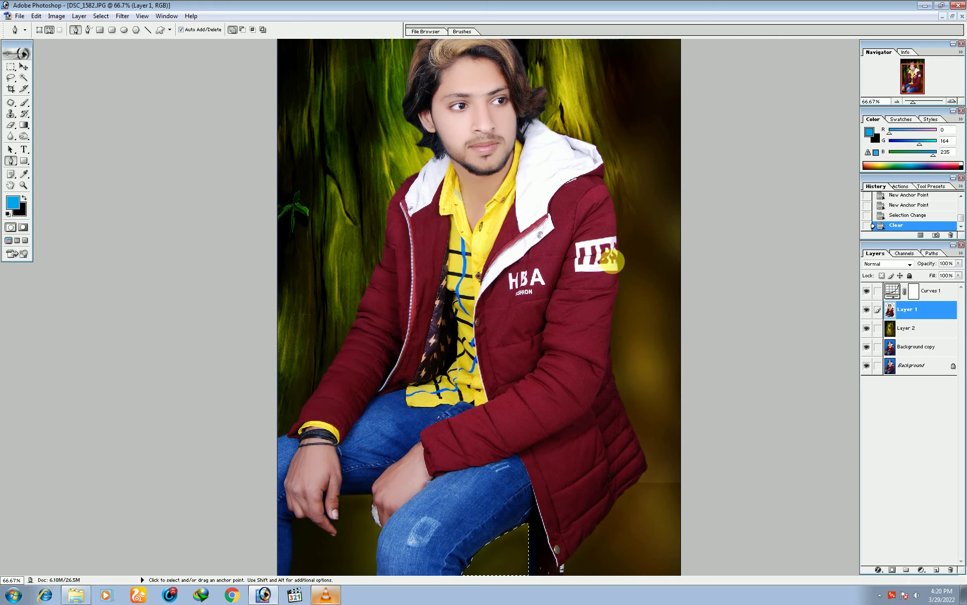
key(ctrl+d)
key(ctrl+minus)
key(ctrl+minus)
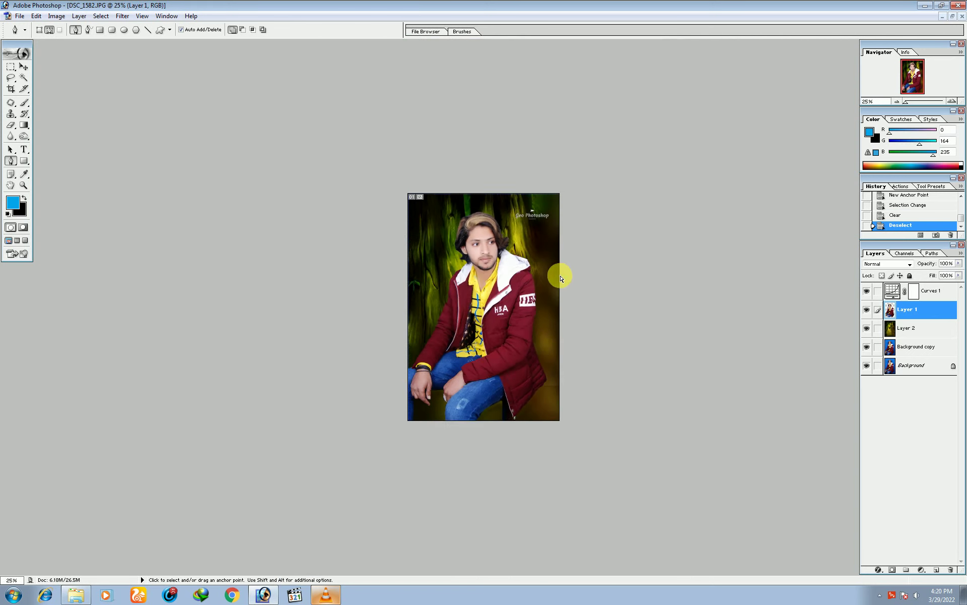
click(23, 138)
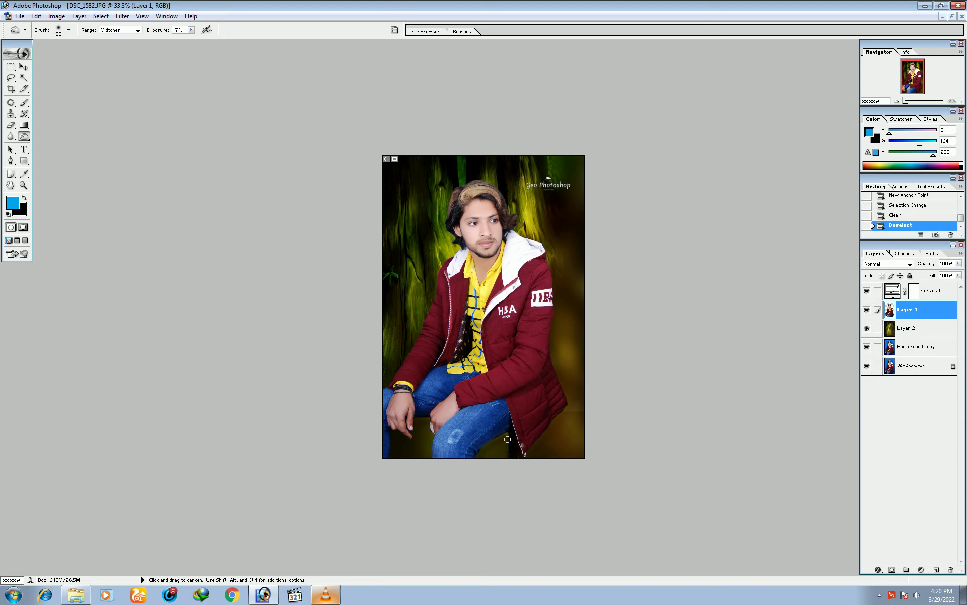
Step: Darken the lower area near the seat with an enlarged Burn brush, cancelling Save As
key(bracketright)
drag(507, 439, 508, 432)
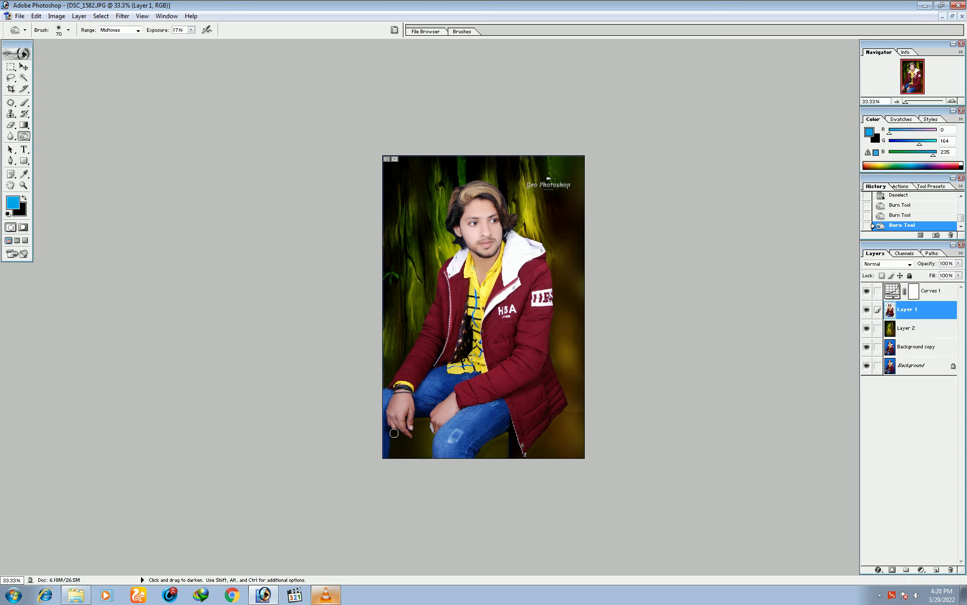
key(ctrl+shift+s)
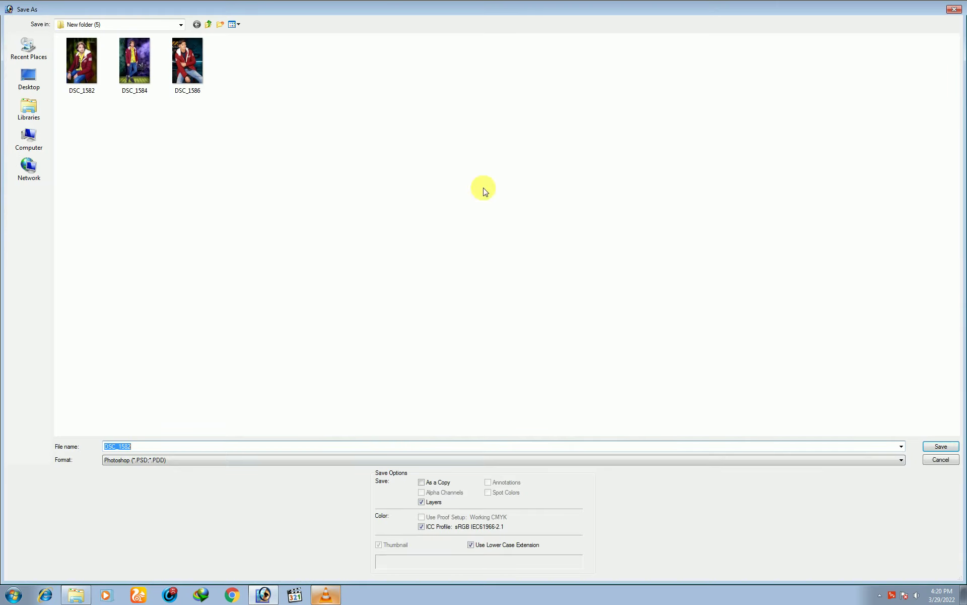
click(943, 460)
Step: Switch to the Move tool and zoom in to review the portrait
click(23, 68)
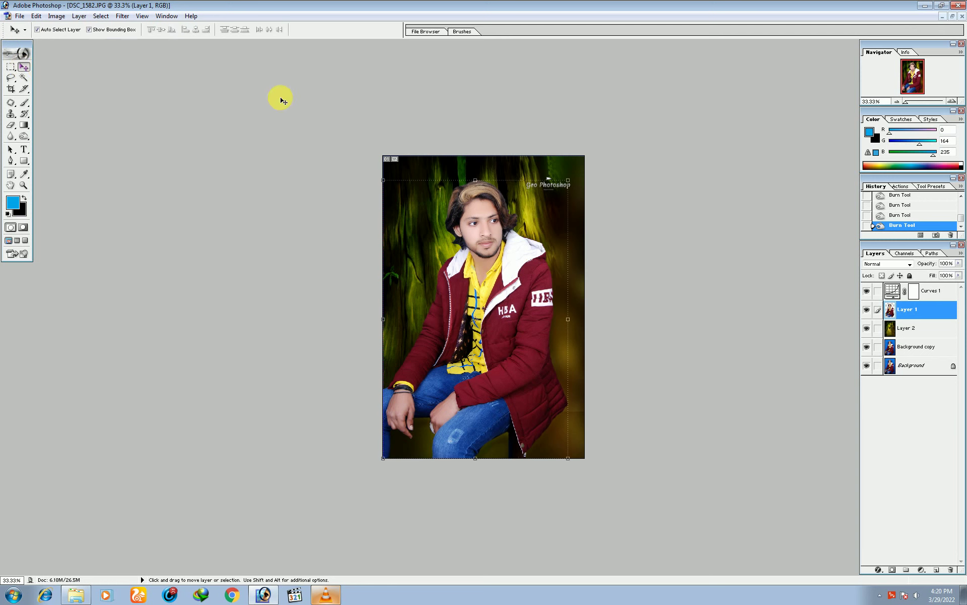
key(ctrl+plus)
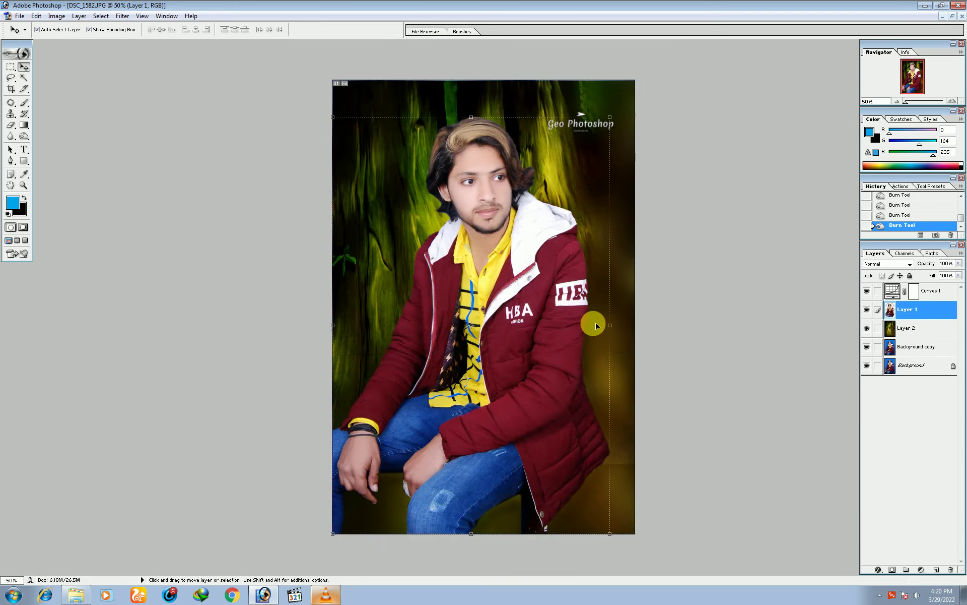
key(ctrl+plus)
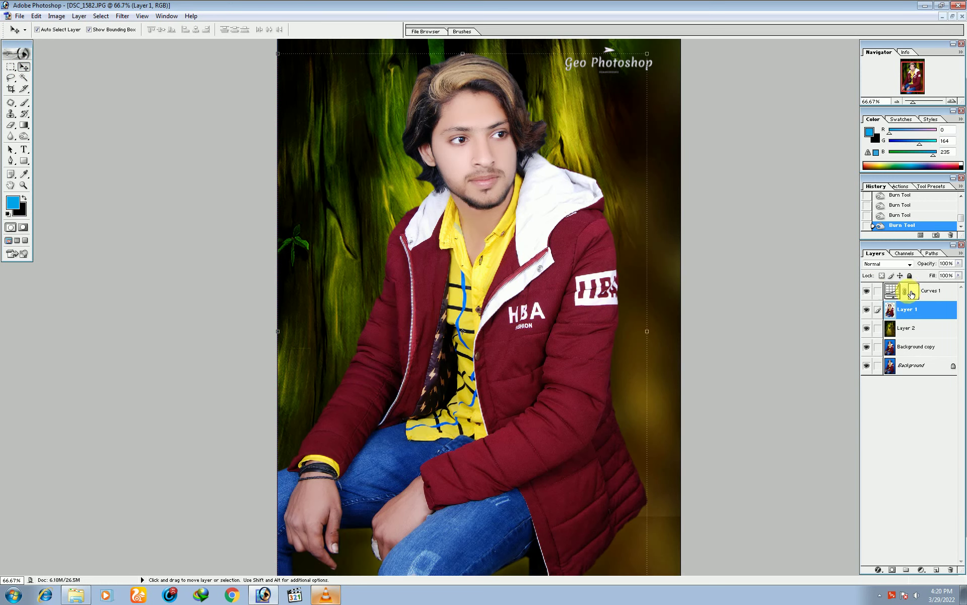
key(ctrl+minus)
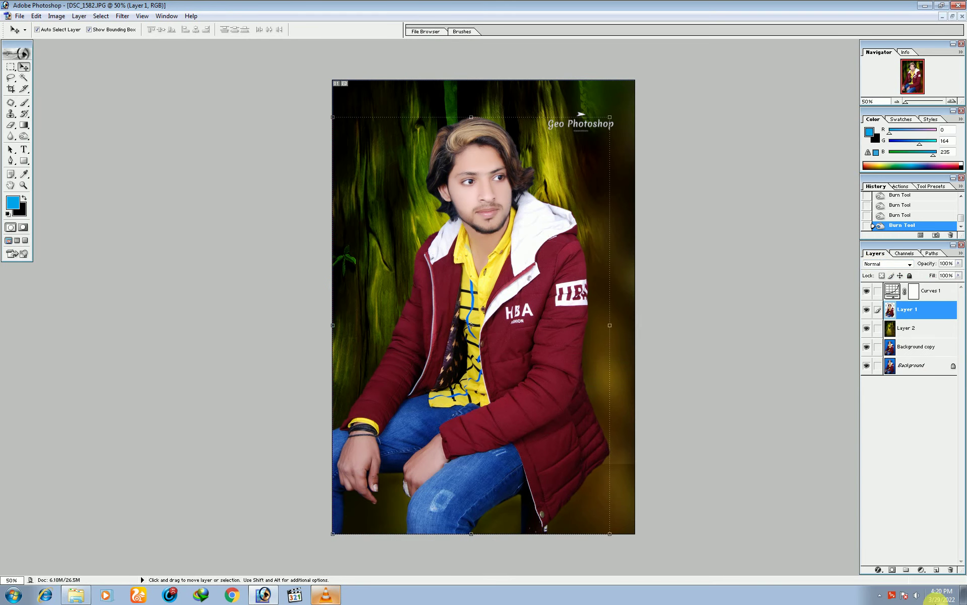
Step: Create layer group Set 1, move it to the top of the stack, and collapse it
click(907, 572)
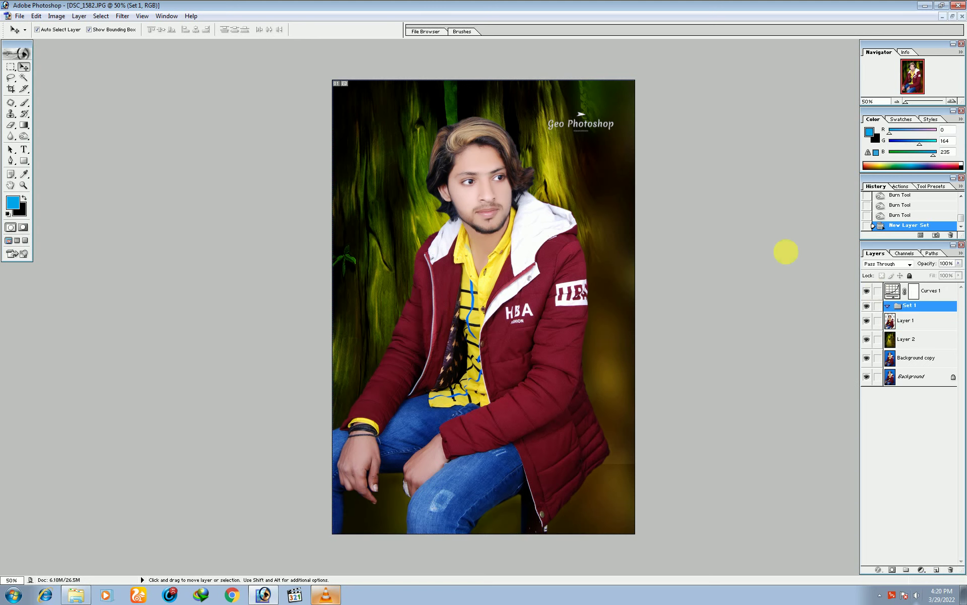
mouse_move(902, 306)
mouse_down()
mouse_move(892, 288)
mouse_move(893, 312)
mouse_move(891, 289)
mouse_up()
click(889, 287)
Step: Toggle Set 1 visibility to compare original and green backdrop, then view at 100%
click(866, 287)
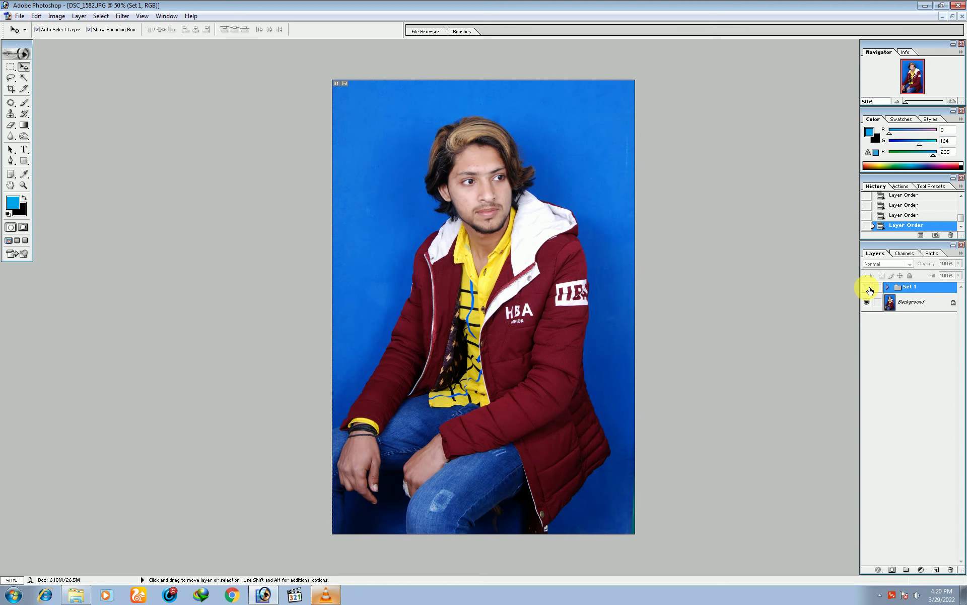
click(869, 289)
key(ctrl+plus)
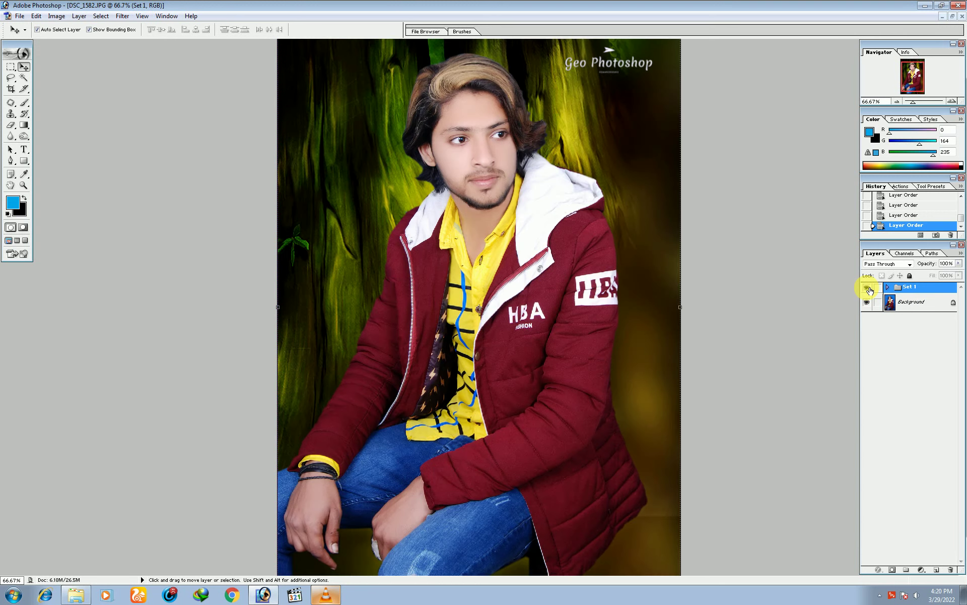
scroll(639, 285, up, 2)
click(867, 288)
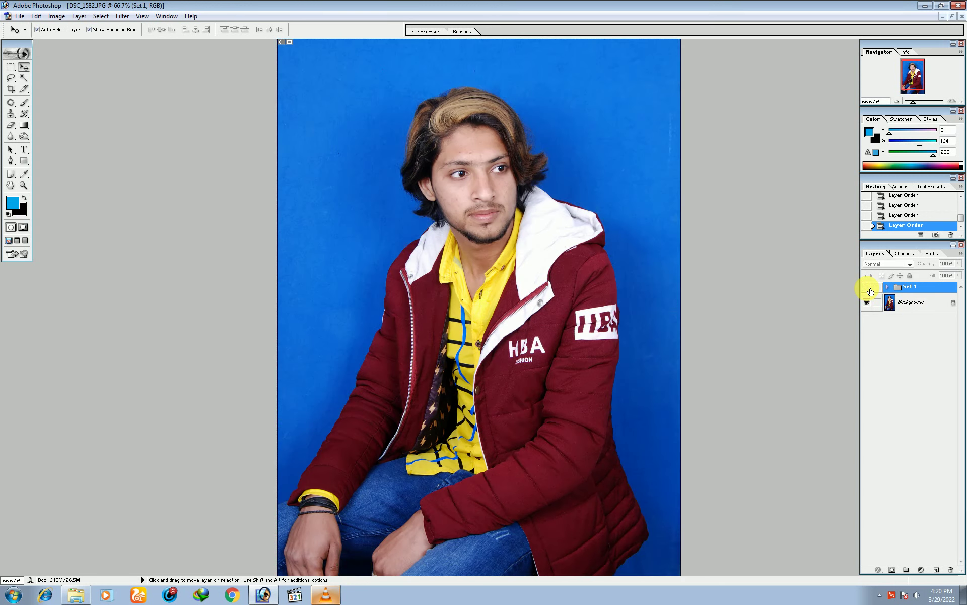
click(868, 288)
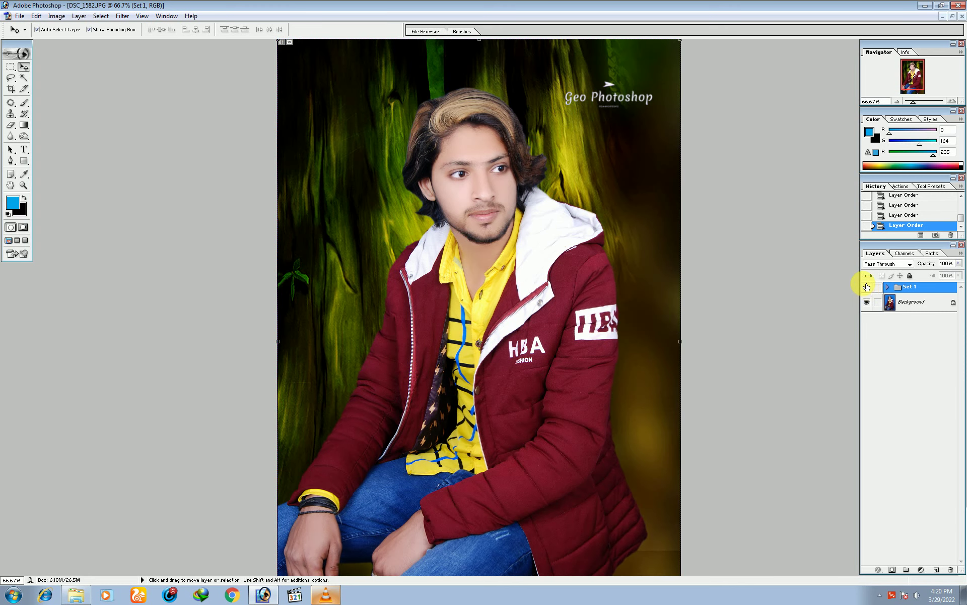
key(ctrl+minus)
key(ctrl+minus)
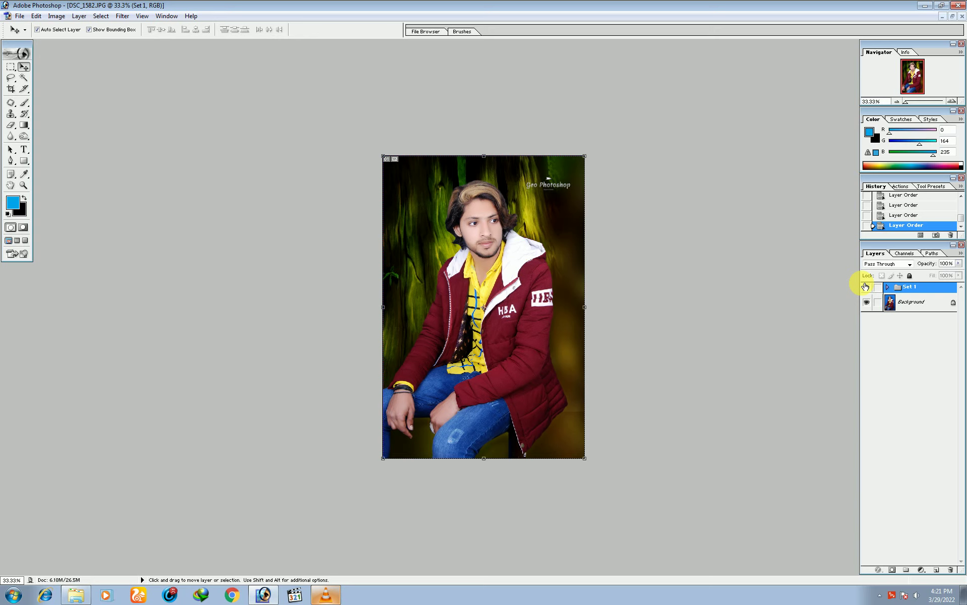
key(ctrl+alt+0)
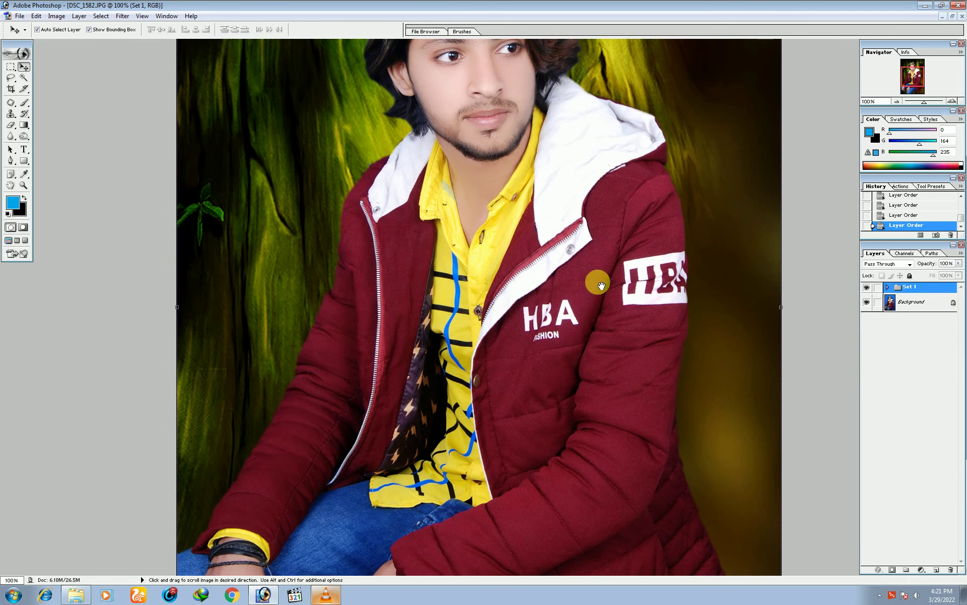
drag(601, 286, 598, 468)
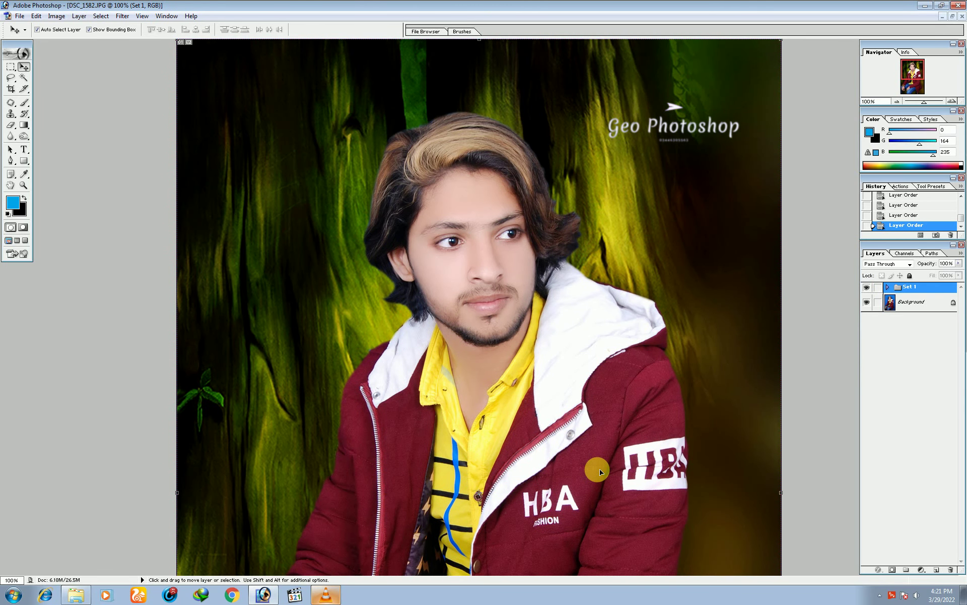